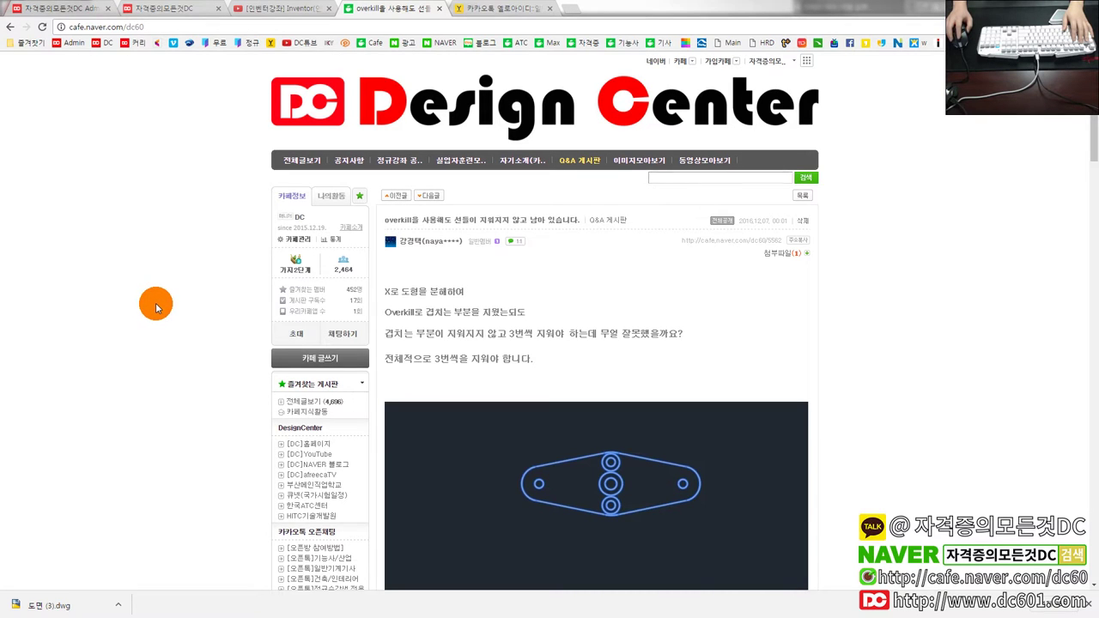
Step: Scroll down the Naver Cafe overkill Q&A post to view its images
{"action": "scroll", "coordinate": [156, 307], "scroll_direction": "down", "scroll_amount": 1}
{"action": "scroll", "coordinate": [156, 308], "scroll_direction": "down", "scroll_amount": 1}
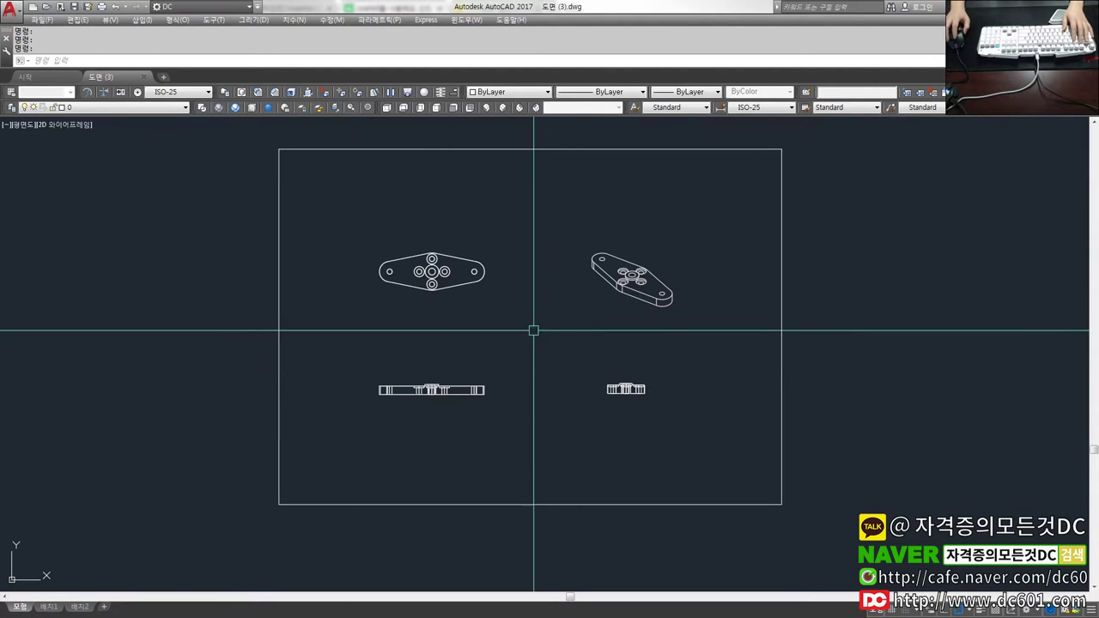
Step: Try a MOVE on the top-view plate, cancel it, and pan the bordered sheet into view
{"action": "scroll", "coordinate": [478, 317], "scroll_direction": "up", "scroll_amount": 2}
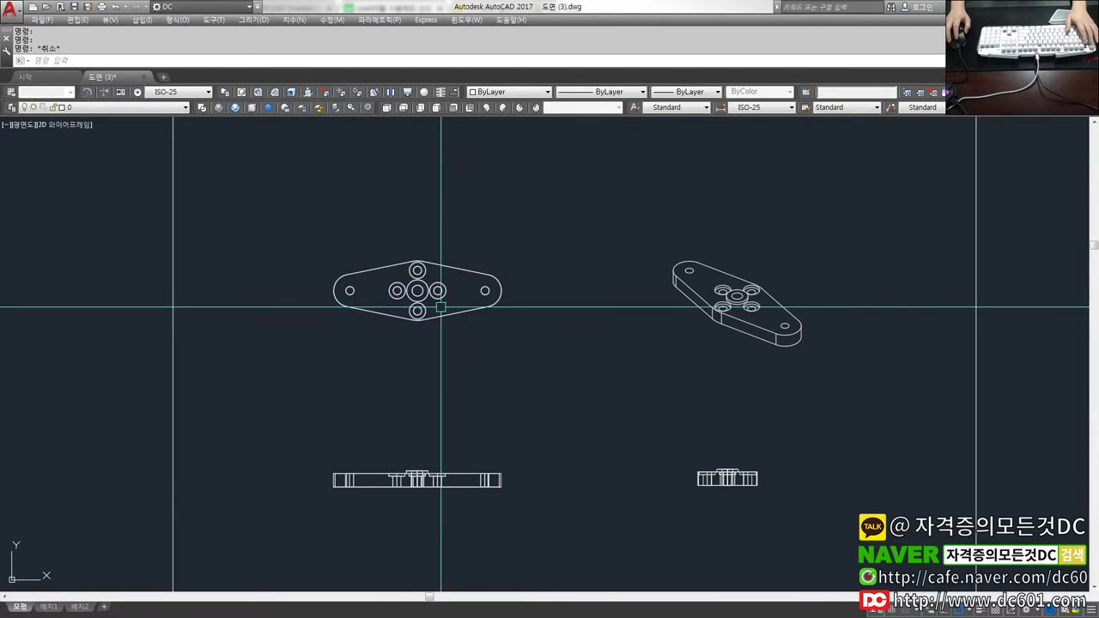
{"action": "type", "text": "Sm"}
{"action": "key", "text": "space"}
{"action": "left_click", "coordinate": [449, 314]}
{"action": "key", "text": "Escape"}
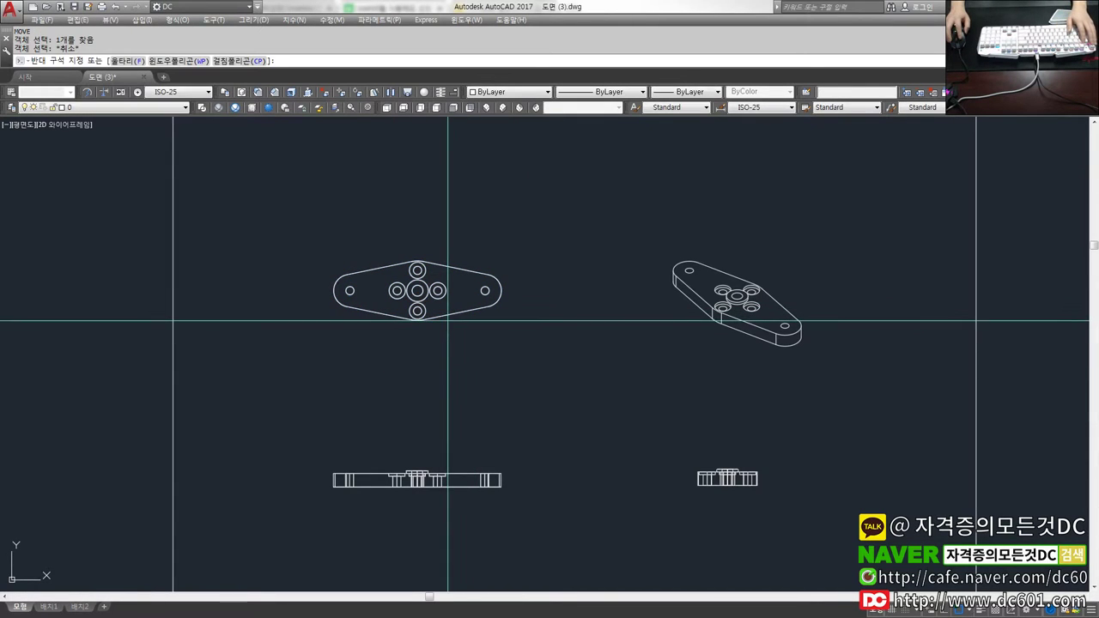
{"action": "left_click", "coordinate": [417, 318]}
{"action": "middle_click_drag", "start_coordinate": [432, 327], "coordinate": [458, 371]}
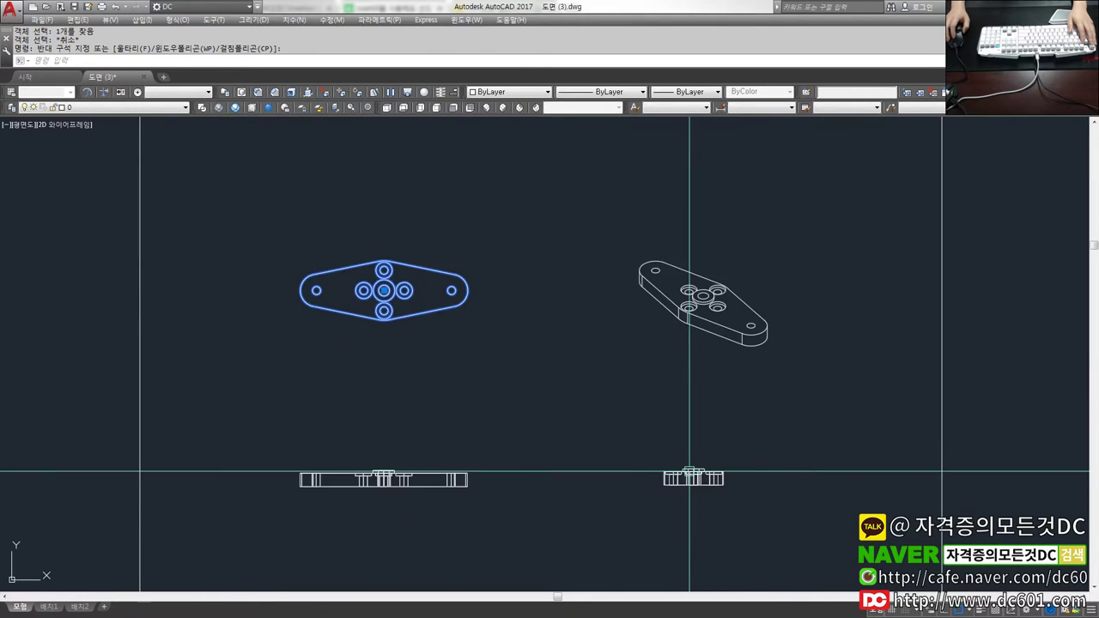
{"action": "key", "text": "Escape"}
{"action": "scroll", "coordinate": [689, 470], "scroll_direction": "down", "scroll_amount": 2}
{"action": "left_click", "coordinate": [62, 605]}
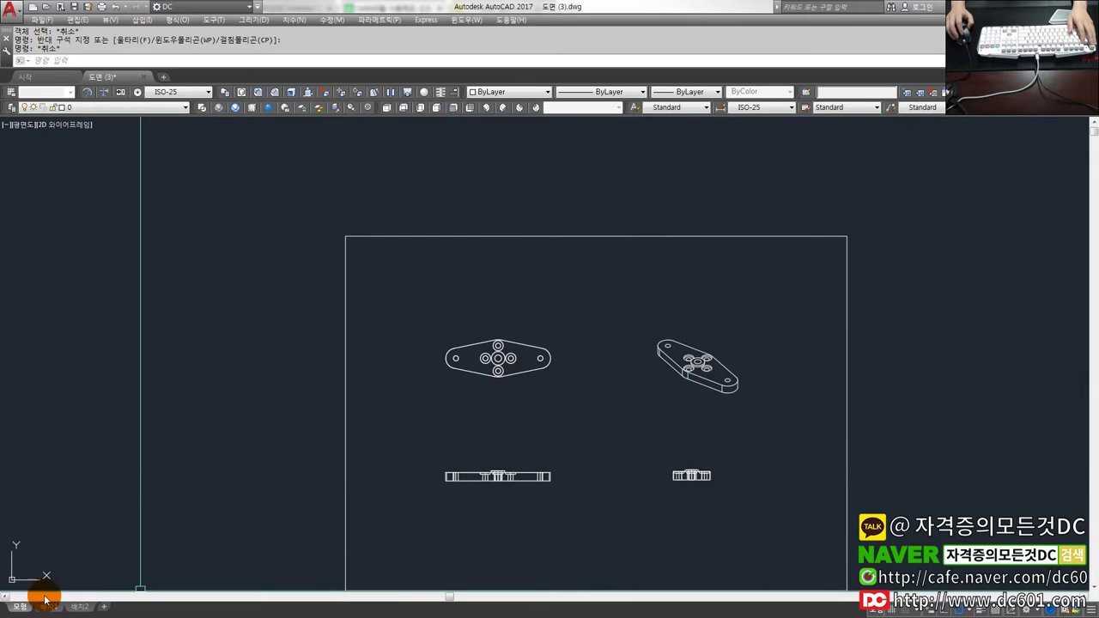
{"action": "middle_click_drag", "start_coordinate": [466, 417], "coordinate": [370, 356]}
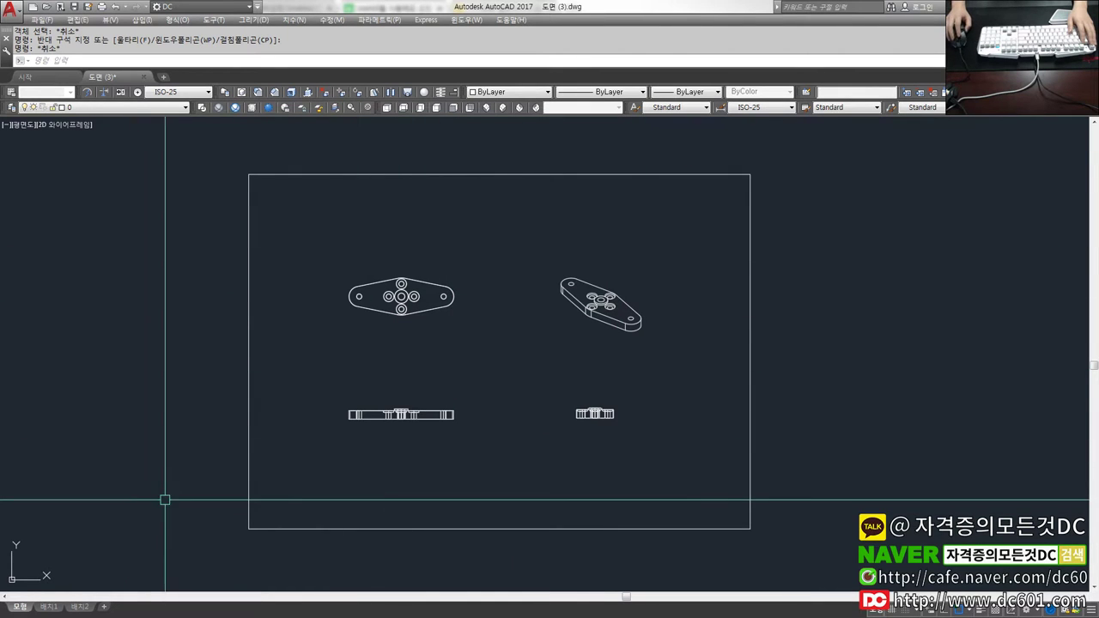
{"action": "scroll", "coordinate": [483, 455], "scroll_direction": "up", "scroll_amount": 2}
{"action": "middle_click_drag", "start_coordinate": [497, 455], "coordinate": [522, 560]}
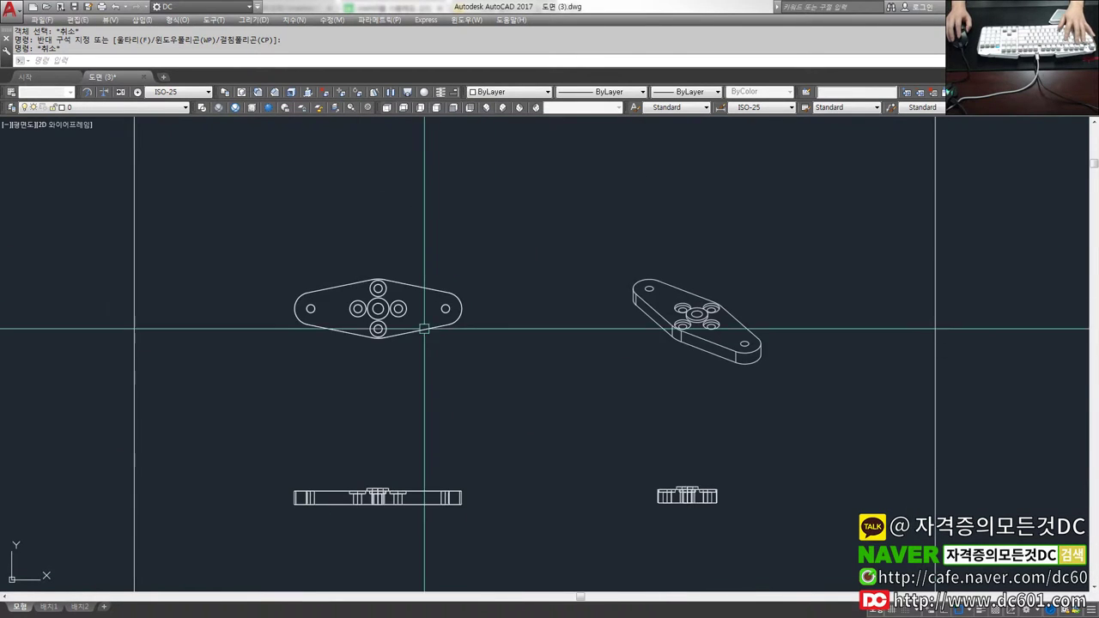
Step: Trial-move the top-view plate to a new spot, then undo so the views are unchanged
{"action": "type", "text": "m"}
{"action": "key", "text": "space"}
{"action": "left_click", "coordinate": [419, 319]}
{"action": "left_click", "coordinate": [418, 320]}
{"action": "key", "text": "space"}
{"action": "left_click", "coordinate": [409, 380]}
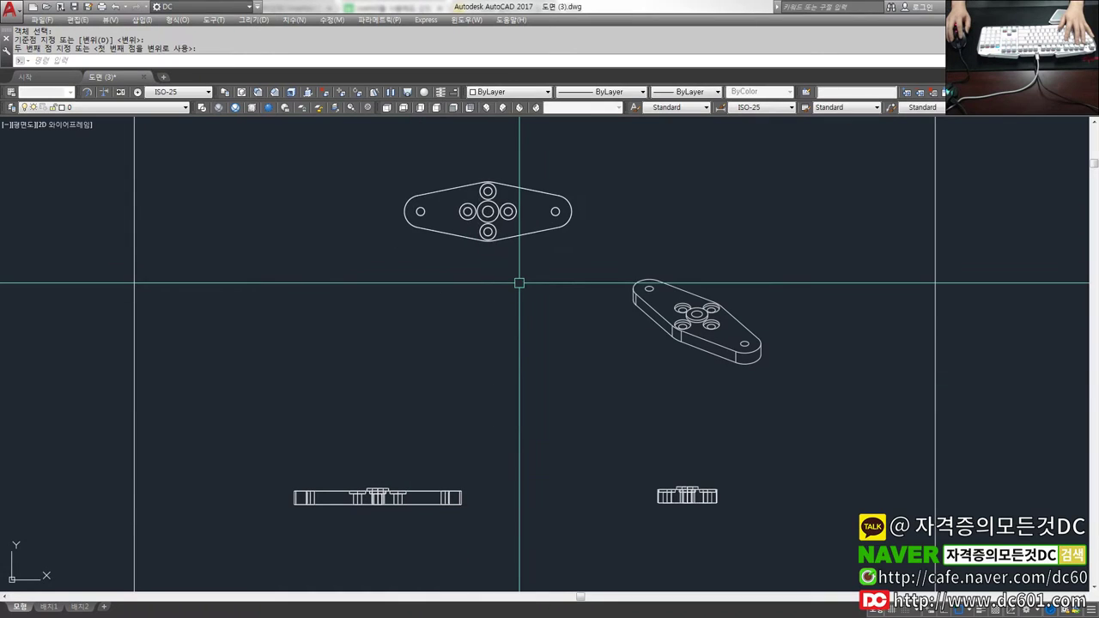
{"action": "key", "text": "ctrl+z"}
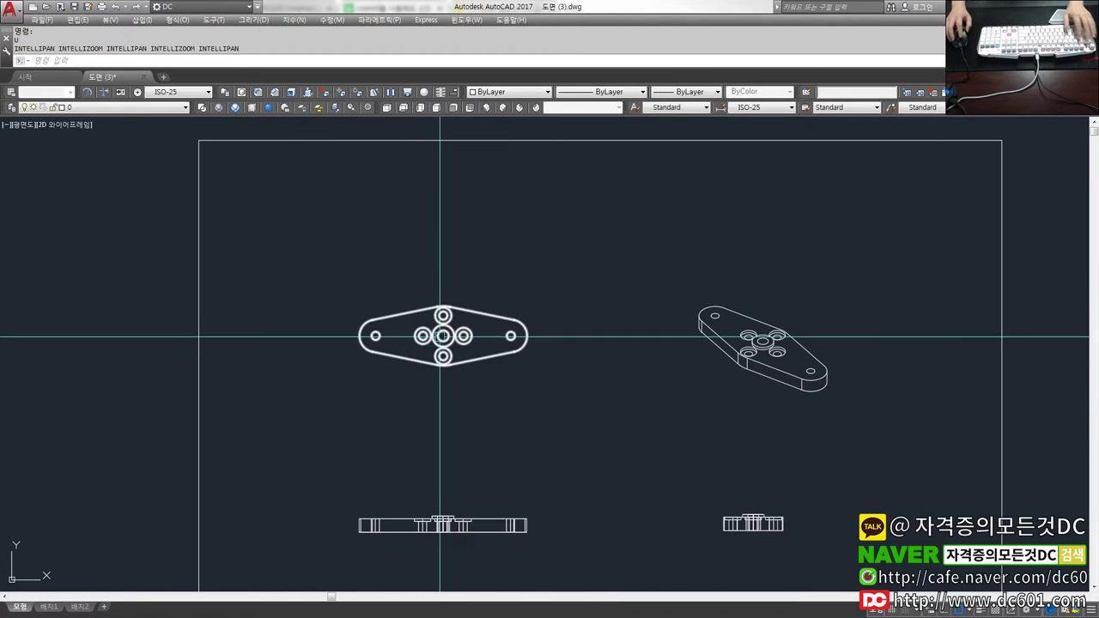
{"action": "type", "text": "Sm"}
{"action": "key", "text": "space"}
{"action": "left_click", "coordinate": [443, 336]}
{"action": "left_click", "coordinate": [501, 265]}
{"action": "key", "text": "Escape"}
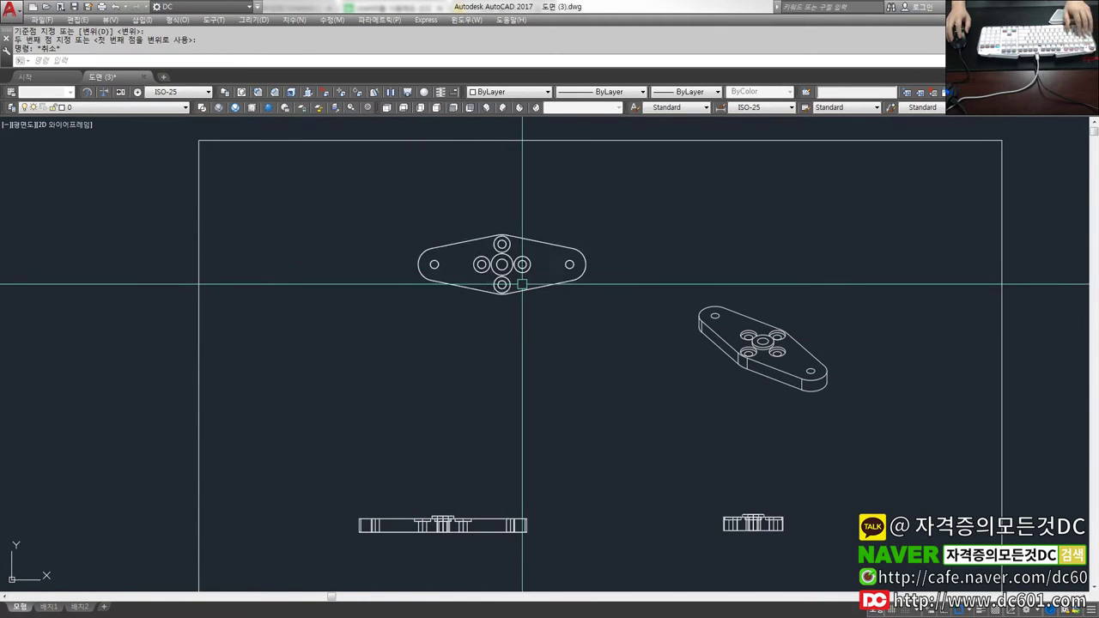
{"action": "key", "text": "ctrl+z"}
Step: Start copying the top-view plate with CO by selecting it
{"action": "type", "text": "co"}
{"action": "key", "text": "space"}
{"action": "key", "text": "space"}
{"action": "left_click", "coordinate": [540, 311]}
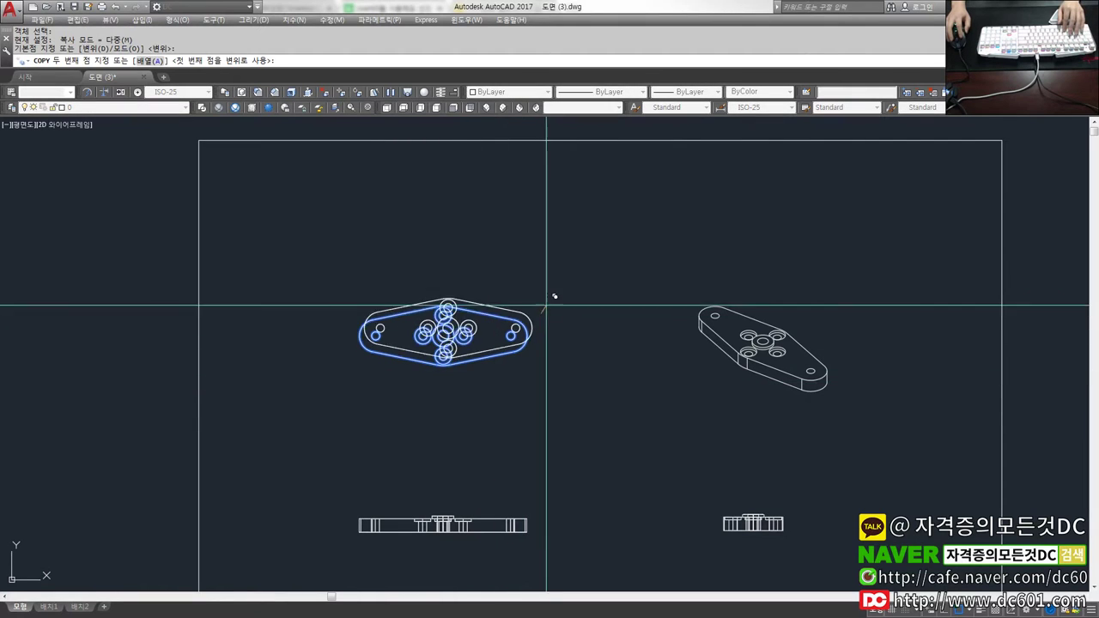
Step: Place the plate copy above the original top view and frame it in the view
{"action": "left_click", "coordinate": [536, 199]}
{"action": "key", "text": "Escape"}
{"action": "middle_click_drag", "start_coordinate": [476, 509], "coordinate": [493, 441]}
{"action": "scroll", "coordinate": [481, 421], "scroll_direction": "up", "scroll_amount": 4}
{"action": "scroll", "coordinate": [466, 400], "scroll_direction": "down", "scroll_amount": 5}
{"action": "scroll", "coordinate": [455, 463], "scroll_direction": "up", "scroll_amount": 2}
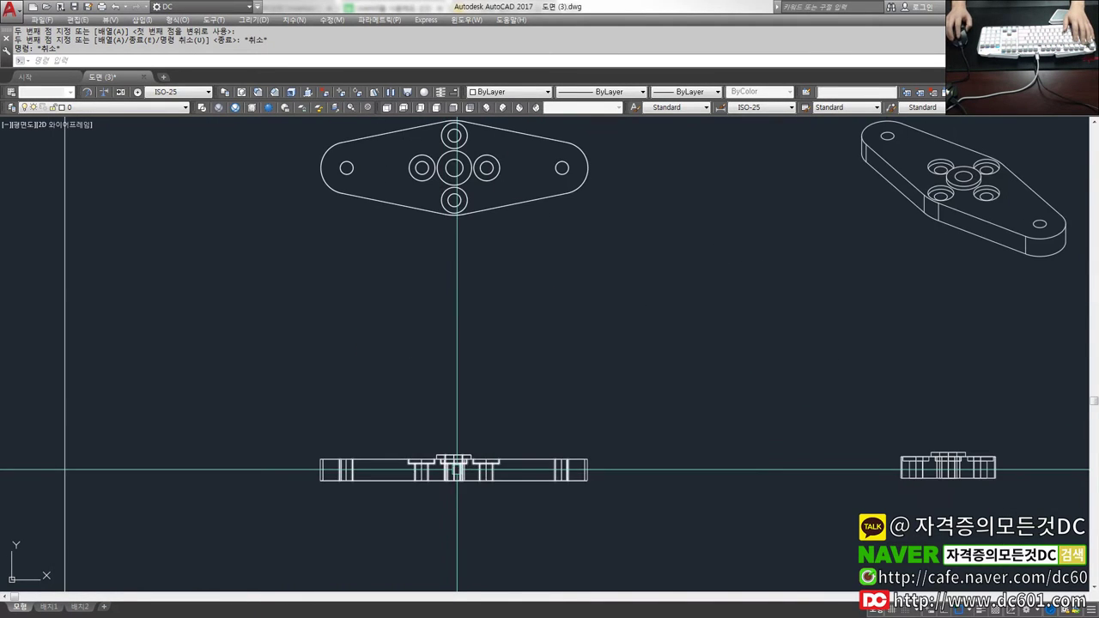
{"action": "type", "text": "m"}
{"action": "key", "text": "space"}
{"action": "scroll", "coordinate": [490, 438], "scroll_direction": "down", "scroll_amount": 2}
{"action": "key", "text": "Escape"}
{"action": "scroll", "coordinate": [471, 344], "scroll_direction": "up", "scroll_amount": 2}
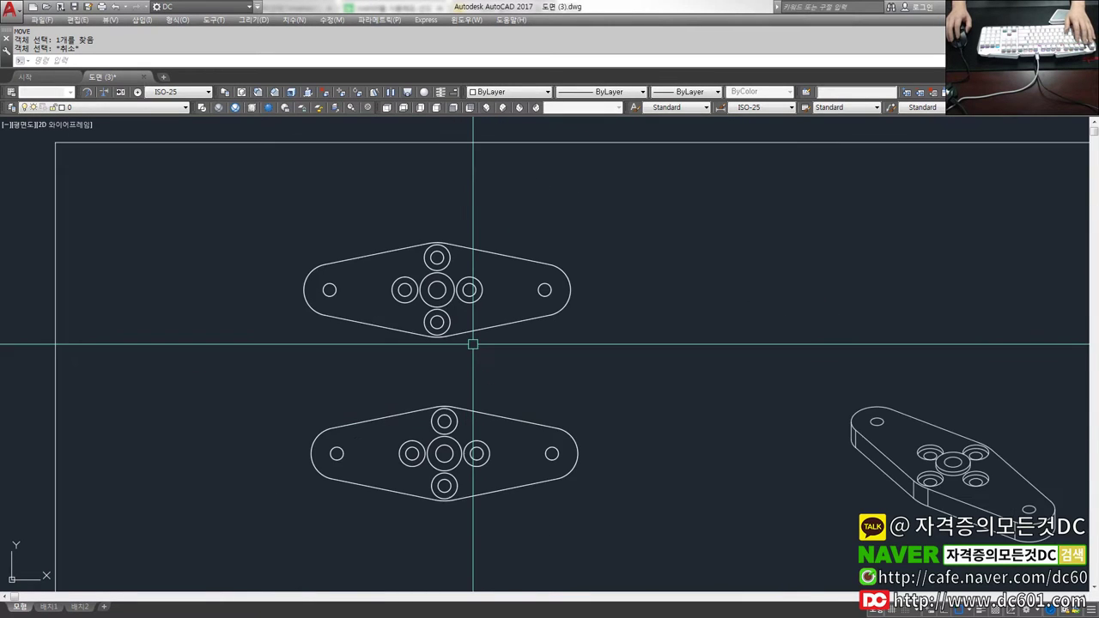
{"action": "middle_click_drag", "start_coordinate": [471, 343], "coordinate": [481, 386]}
{"action": "scroll", "coordinate": [530, 376], "scroll_direction": "up", "scroll_amount": 1}
Step: Explode the upper plate copy with X using a window selection
{"action": "type", "text": "x"}
{"action": "key", "text": "space"}
{"action": "left_click", "coordinate": [581, 384]}
{"action": "left_click", "coordinate": [222, 236]}
{"action": "key", "text": "space"}
Step: Move the upper plate copy toward the upper left
{"action": "scroll", "coordinate": [304, 248], "scroll_direction": "up", "scroll_amount": 1}
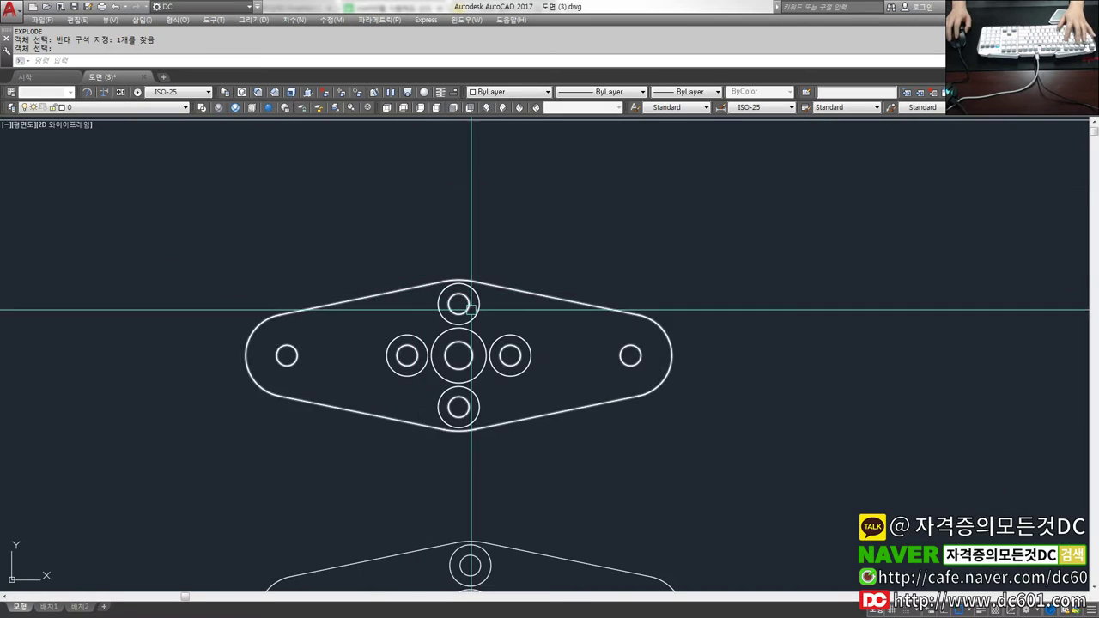
{"action": "scroll", "coordinate": [466, 300], "scroll_direction": "up", "scroll_amount": 1}
{"action": "type", "text": "m"}
{"action": "key", "text": "space"}
{"action": "left_click", "coordinate": [477, 309]}
{"action": "left_click", "coordinate": [477, 309]}
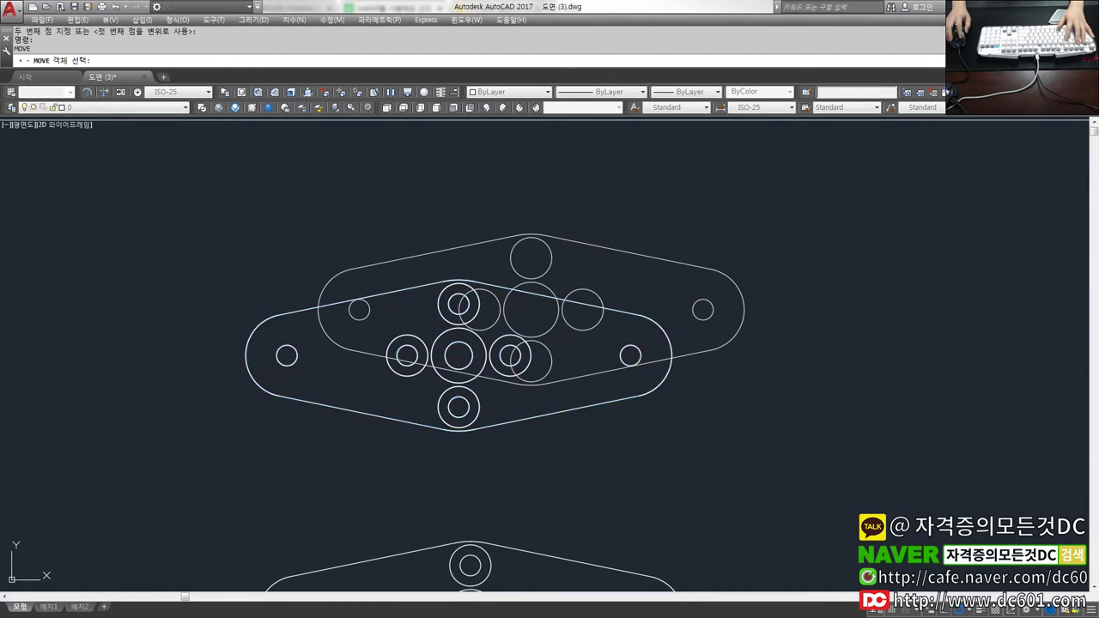
{"action": "left_click", "coordinate": [299, 219]}
Step: Test-move a hole circle and the outer ring, then undo the test moves
{"action": "key", "text": "space"}
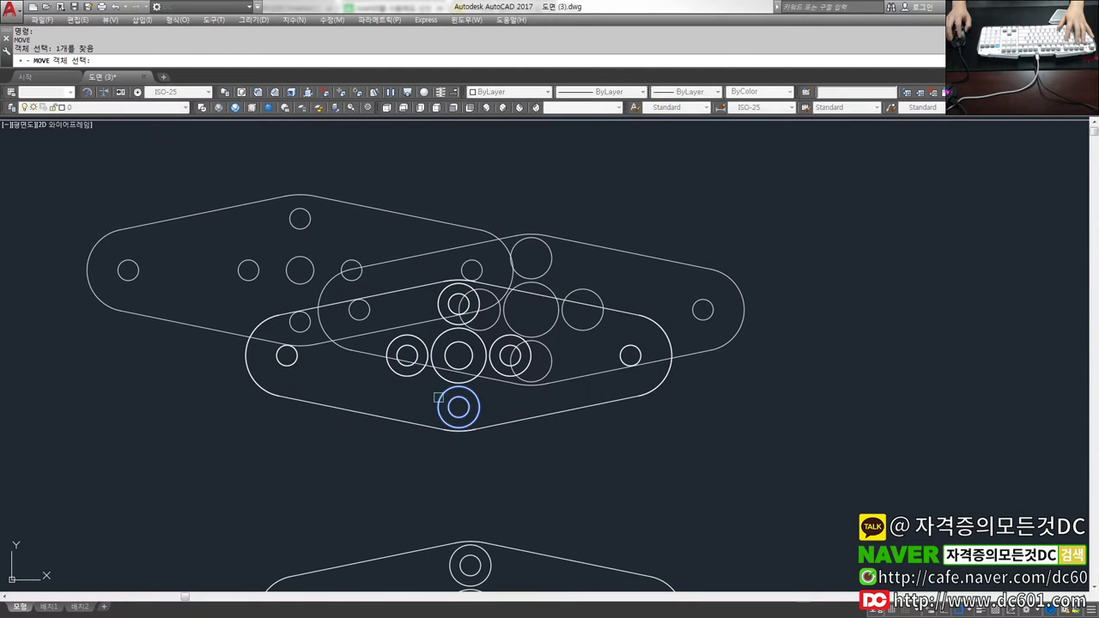
{"action": "left_click", "coordinate": [420, 394]}
{"action": "left_click", "coordinate": [225, 434]}
{"action": "key", "text": "space"}
{"action": "left_click", "coordinate": [458, 386]}
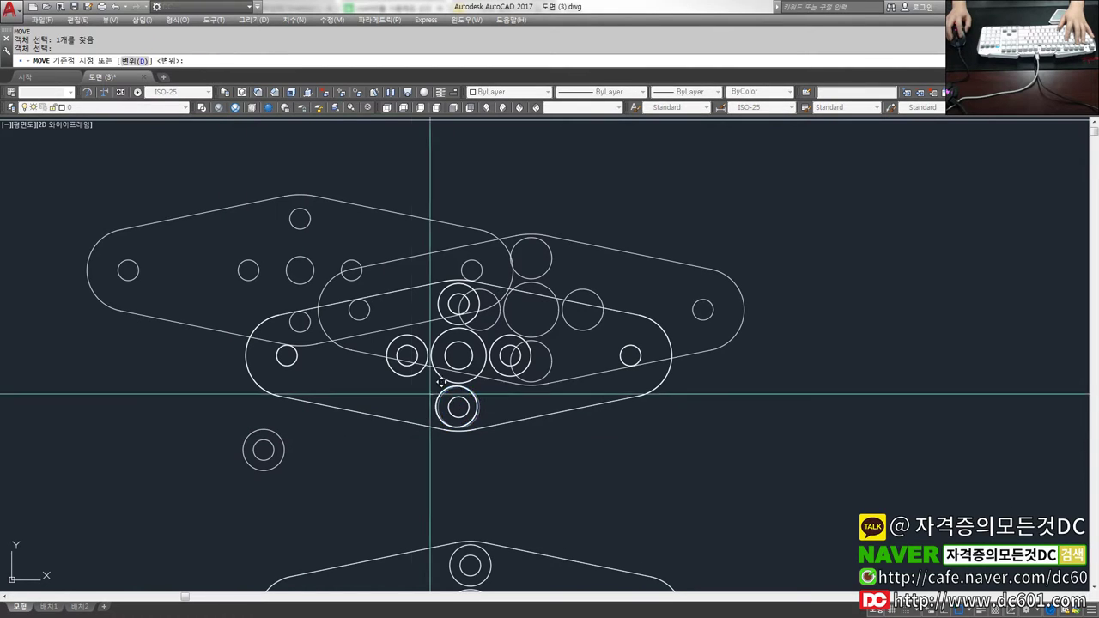
{"action": "key", "text": "space"}
{"action": "left_click", "coordinate": [487, 384]}
{"action": "key", "text": "ctrl+z"}
{"action": "key", "text": "ctrl+z"}
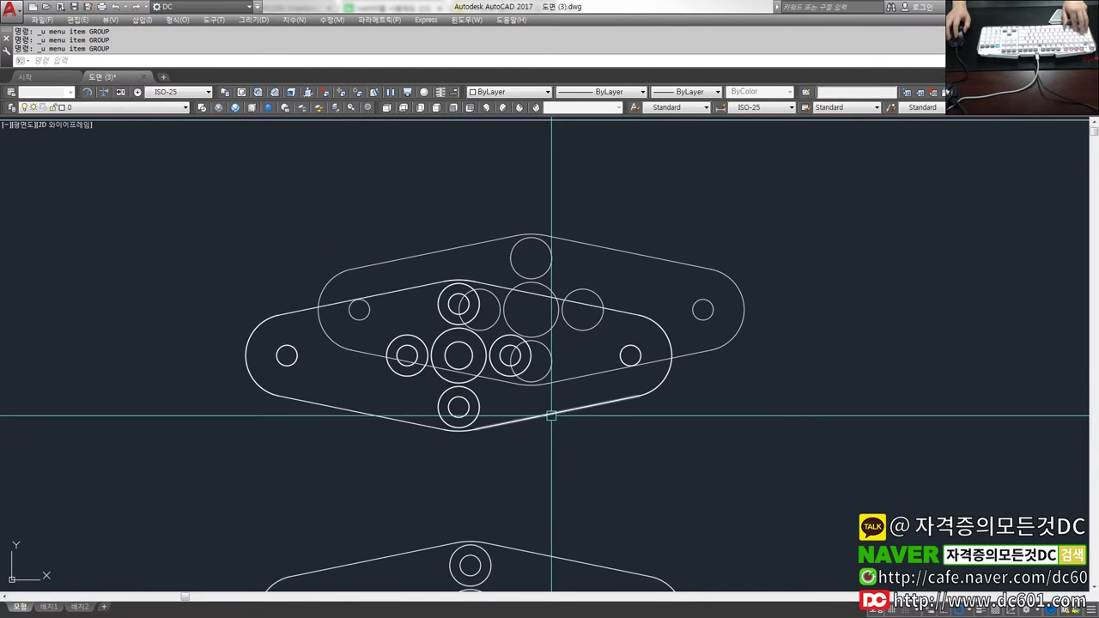
Step: Run OVERKILL on the whole upper copy, deleting its 8 duplicate objects
{"action": "type", "text": "overkill"}
{"action": "key", "text": "Return"}
{"action": "left_click_drag", "start_coordinate": [704, 480], "coordinate": [113, 215]}
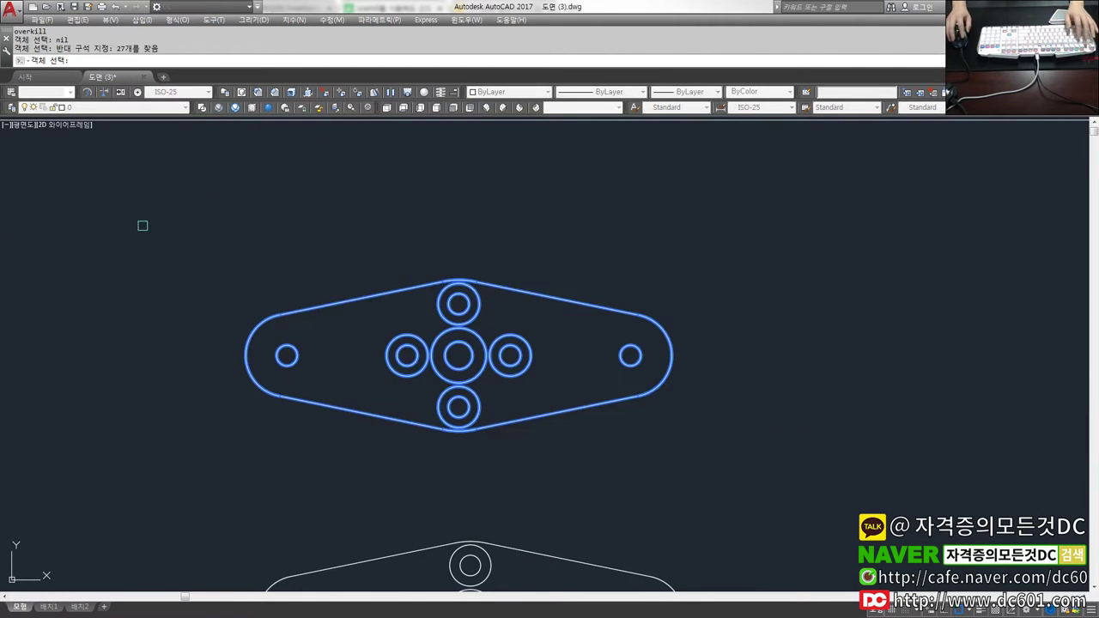
{"action": "key", "text": "Return"}
{"action": "left_click", "coordinate": [552, 403]}
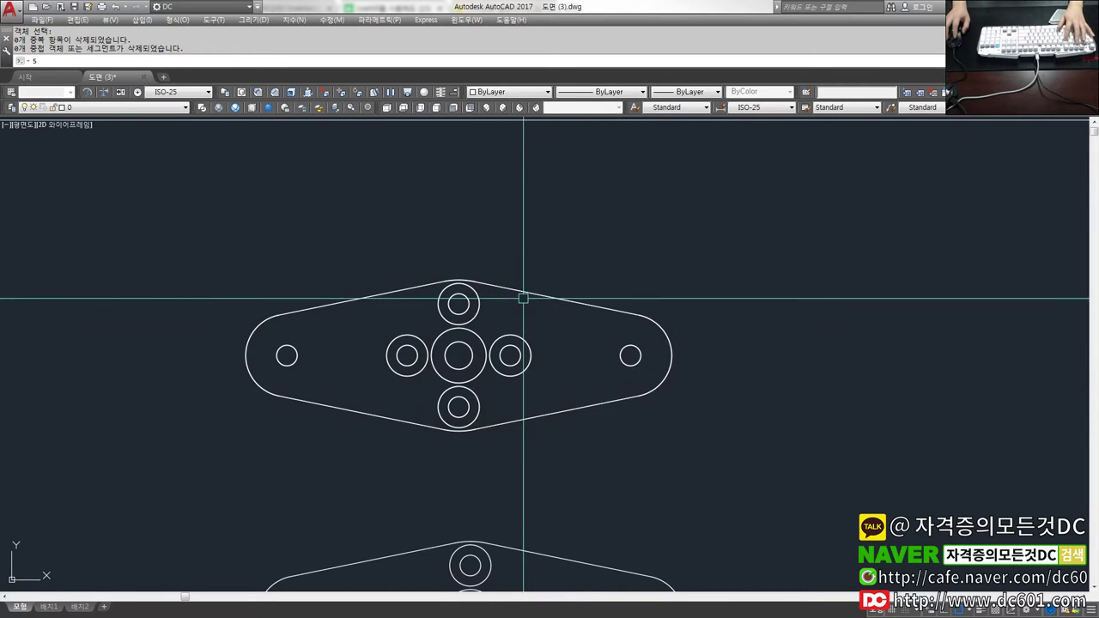
Step: Test-move the plate outline to check for lines beneath it, then undo
{"action": "type", "text": "m"}
{"action": "key", "text": "space"}
{"action": "key", "text": "Return"}
{"action": "left_click", "coordinate": [478, 282]}
{"action": "left_click", "coordinate": [532, 259]}
{"action": "key", "text": "ctrl+z"}
Step: Explode the upper copy's objects again with X
{"action": "type", "text": "x"}
{"action": "key", "text": "space"}
{"action": "left_click_drag", "start_coordinate": [685, 421], "coordinate": [160, 235]}
{"action": "key", "text": "Return"}
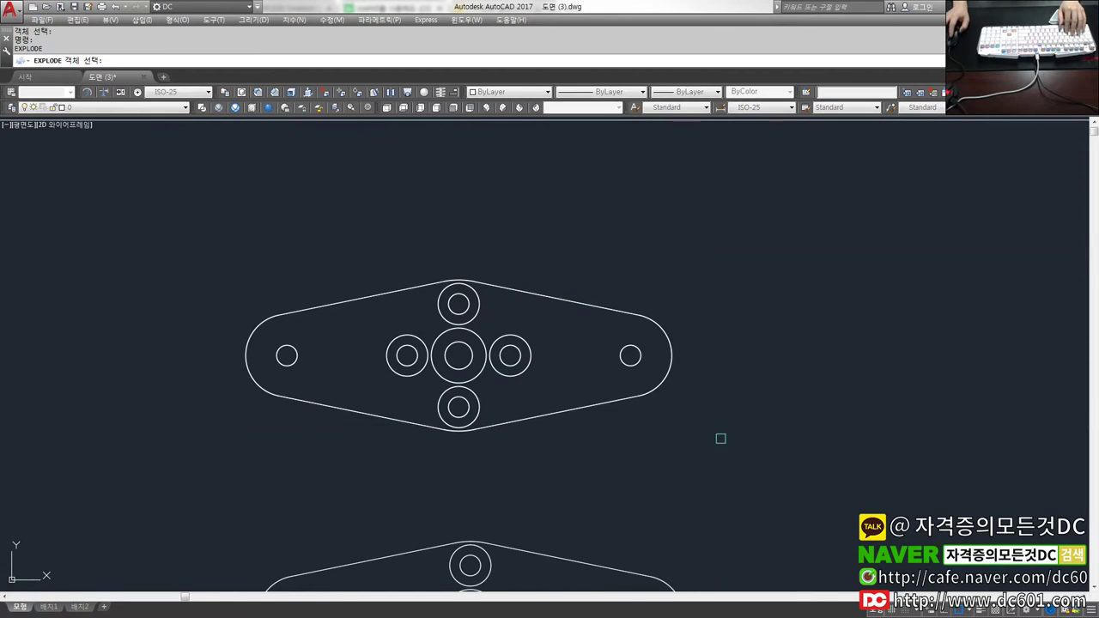
Step: Select the upper-right outline segment and start a test move on it
{"action": "left_click", "coordinate": [541, 300]}
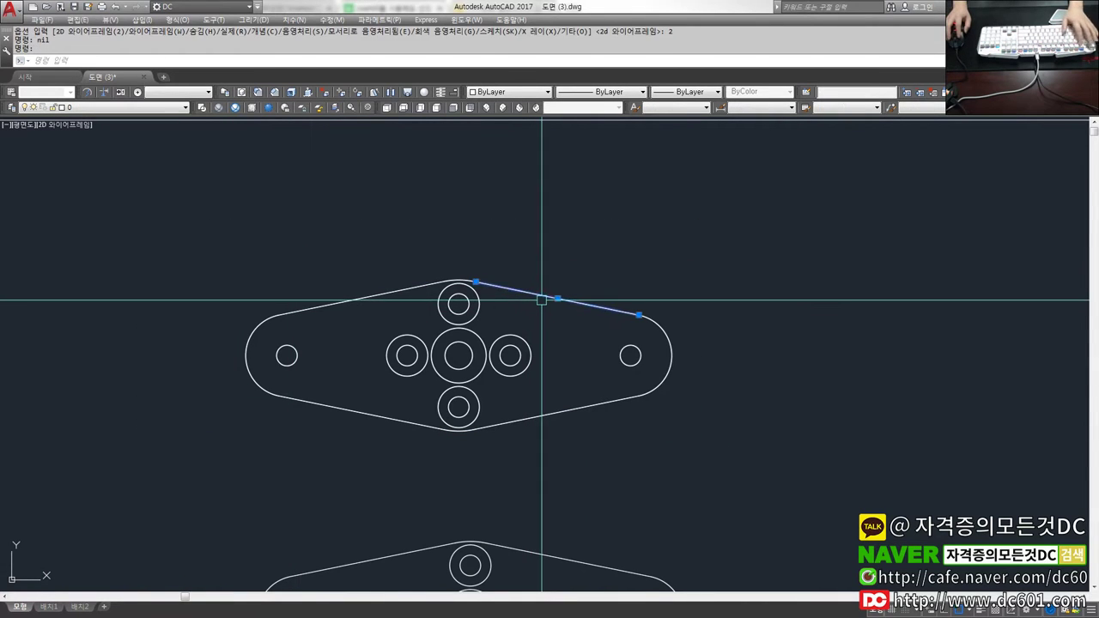
{"action": "left_click", "coordinate": [540, 301]}
{"action": "type", "text": "m"}
{"action": "key", "text": "space"}
{"action": "left_click", "coordinate": [537, 301]}
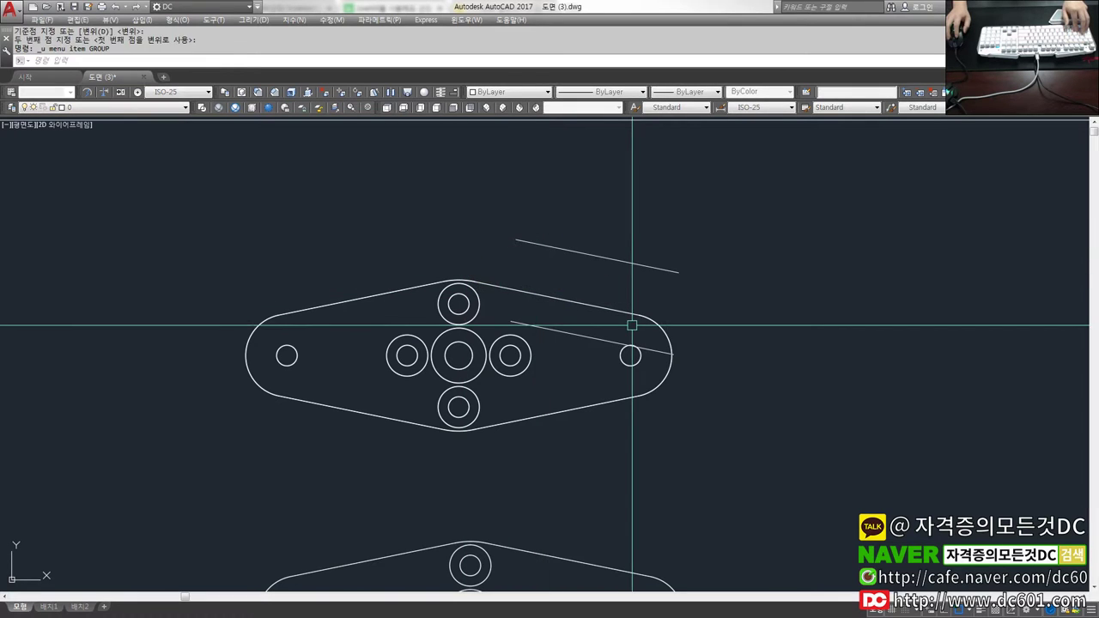
Step: Run OVERKILL on the upper plate copy, deleting another 48 duplicate objects
{"action": "type", "text": "overkill"}
{"action": "left_click", "coordinate": [698, 409]}
{"action": "left_click", "coordinate": [363, 297]}
{"action": "left_click", "coordinate": [51, 169]}
{"action": "left_click", "coordinate": [760, 493]}
{"action": "key", "text": "Return"}
{"action": "left_click", "coordinate": [553, 411]}
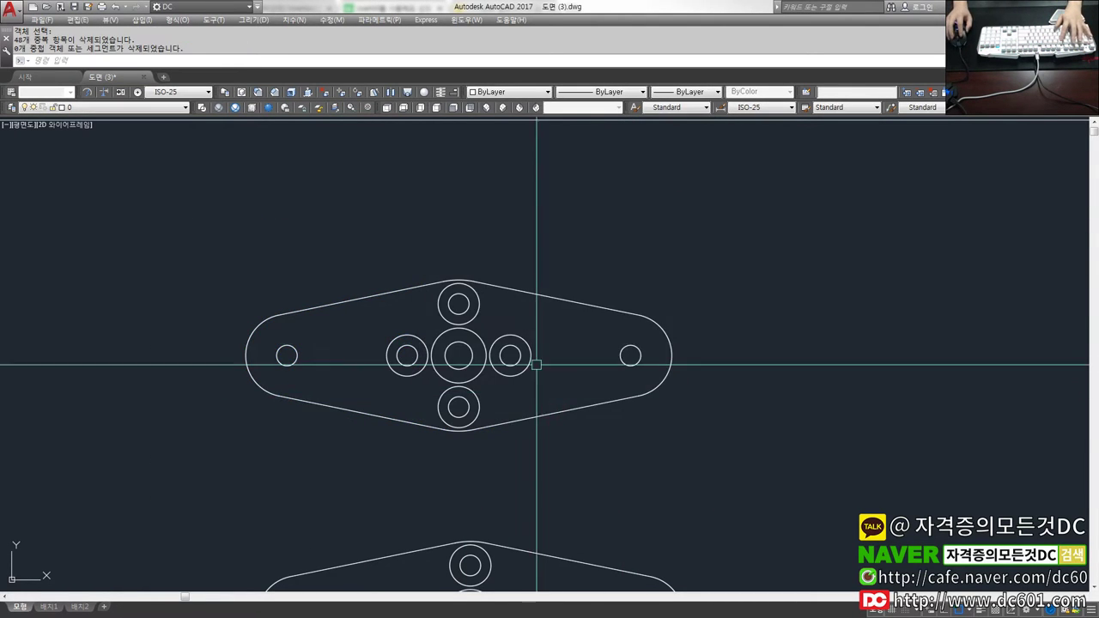
Step: Test-move the upper-right outline segment, undo it, and zoom in and out to inspect
{"action": "left_click", "coordinate": [559, 293]}
{"action": "left_click", "coordinate": [532, 294]}
{"action": "key", "text": "Return"}
{"action": "left_click", "coordinate": [539, 277]}
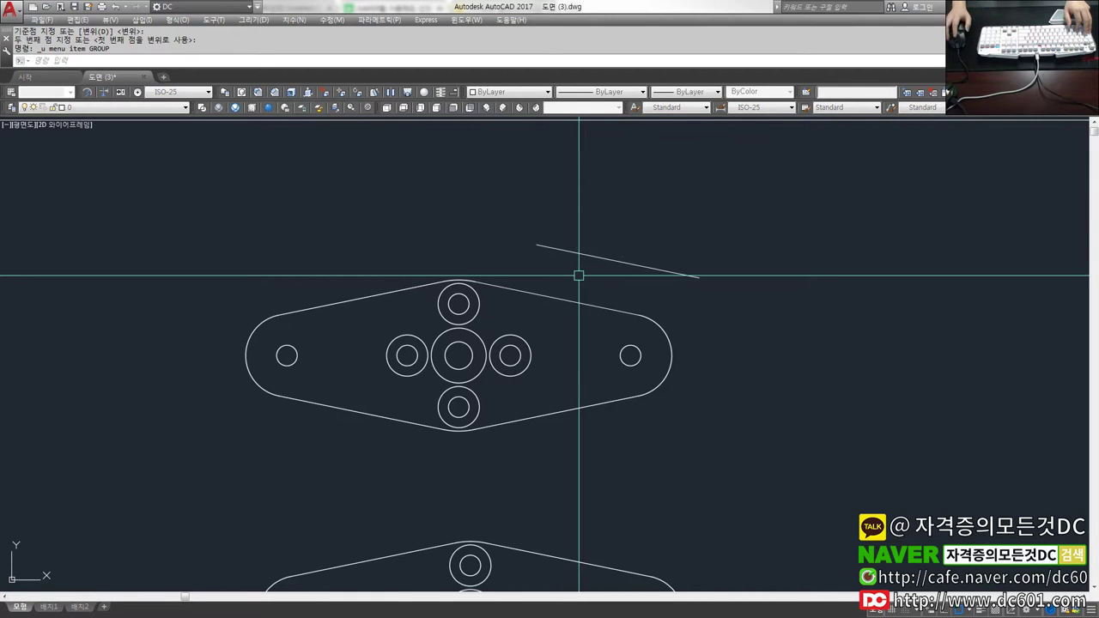
{"action": "key", "text": "ctrl+z"}
{"action": "scroll", "coordinate": [581, 305], "scroll_direction": "up", "scroll_amount": 3}
{"action": "scroll", "coordinate": [558, 306], "scroll_direction": "up", "scroll_amount": 1}
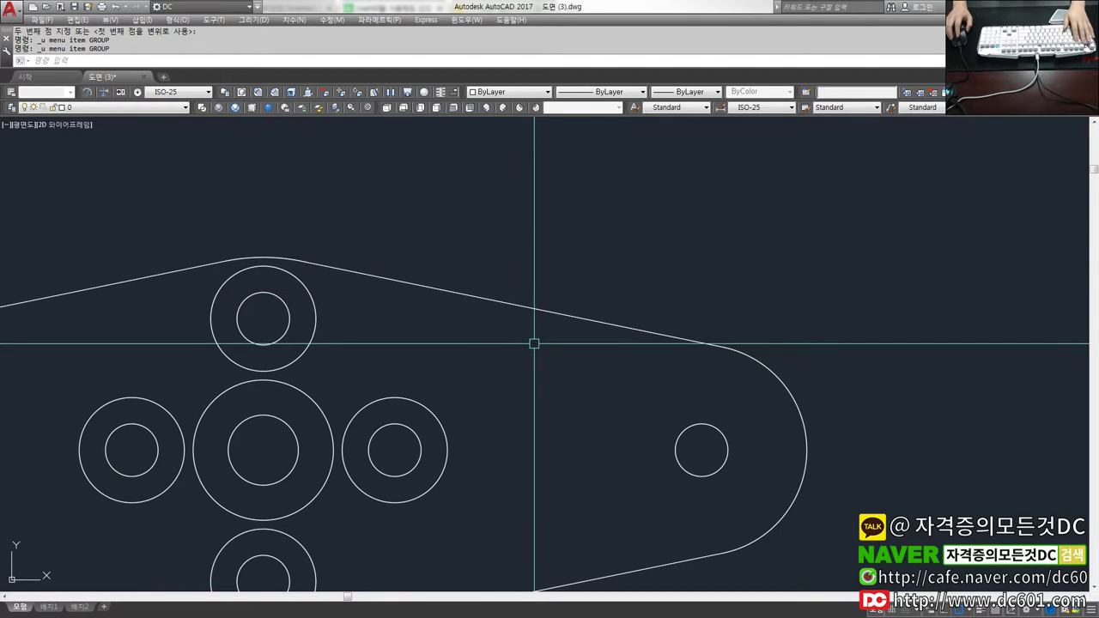
{"action": "scroll", "coordinate": [534, 343], "scroll_direction": "down", "scroll_amount": 3}
{"action": "scroll", "coordinate": [535, 339], "scroll_direction": "down", "scroll_amount": 2}
{"action": "scroll", "coordinate": [537, 344], "scroll_direction": "down", "scroll_amount": 1}
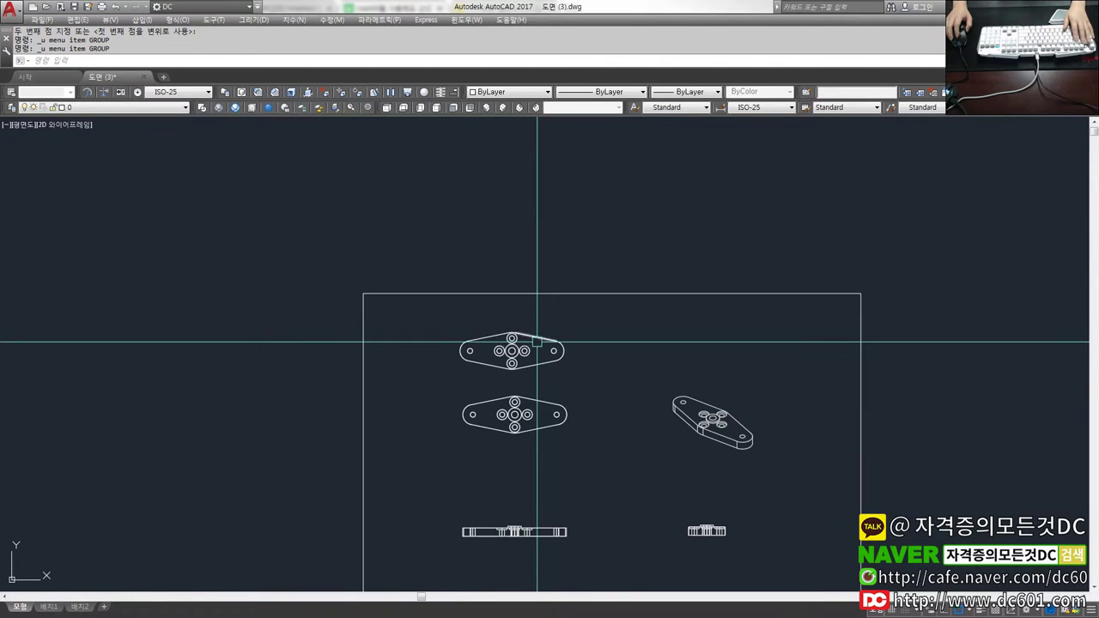
Step: Orbit into a tilted 3D view and apply the Shades of Gray visual style
{"action": "scroll", "coordinate": [538, 389], "scroll_direction": "up", "scroll_amount": 2}
{"action": "scroll", "coordinate": [558, 309], "scroll_direction": "up", "scroll_amount": 1}
{"action": "scroll", "coordinate": [567, 258], "scroll_direction": "down", "scroll_amount": 2}
{"action": "scroll", "coordinate": [593, 300], "scroll_direction": "down", "scroll_amount": 2}
{"action": "scroll", "coordinate": [602, 320], "scroll_direction": "up", "scroll_amount": 3}
{"action": "mouse_move", "coordinate": [581, 314]}
{"action": "middle_mouse_down", "text": "shift"}
{"action": "mouse_move", "coordinate": [638, 295]}
{"action": "mouse_move", "coordinate": [538, 336]}
{"action": "mouse_move", "coordinate": [534, 246]}
{"action": "mouse_move", "coordinate": [427, 187]}
{"action": "mouse_move", "coordinate": [365, 169]}
{"action": "mouse_move", "coordinate": [278, 191]}
{"action": "mouse_move", "coordinate": [257, 224]}
{"action": "mouse_move", "coordinate": [314, 343]}
{"action": "mouse_move", "coordinate": [363, 350]}
{"action": "mouse_move", "coordinate": [386, 382]}
{"action": "mouse_move", "coordinate": [466, 335]}
{"action": "mouse_move", "coordinate": [574, 318]}
{"action": "mouse_move", "coordinate": [613, 240]}
{"action": "mouse_move", "coordinate": [515, 309]}
{"action": "middle_mouse_up", "text": "shift"}
{"action": "key", "text": "ctrl+shift+g"}
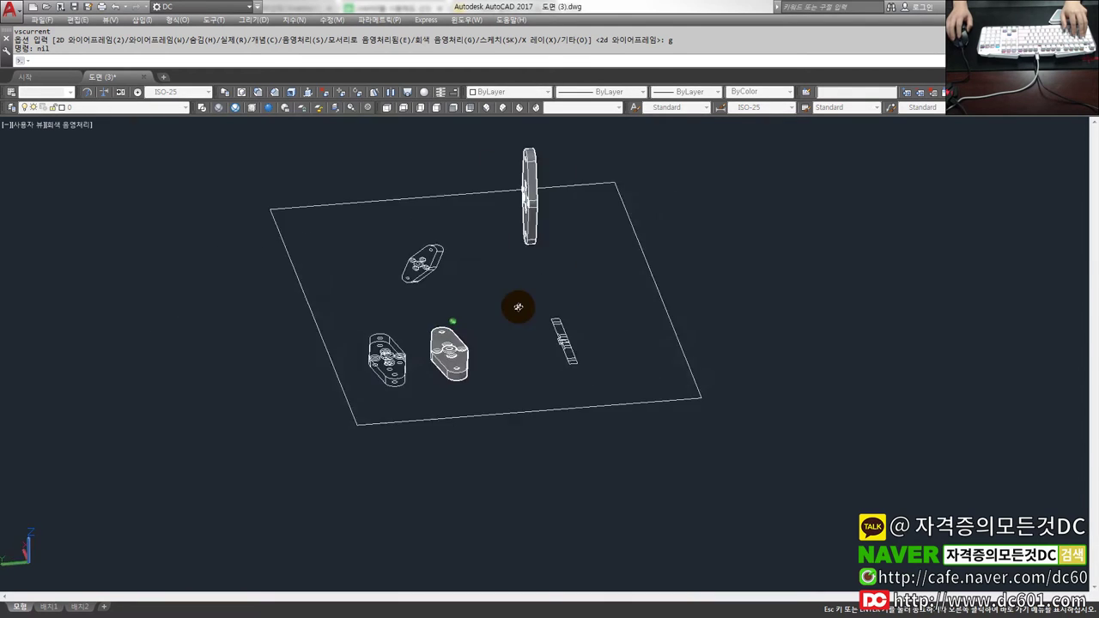
Step: Orbit and zoom around the selected edges to compare the wireframe and solid plates
{"action": "scroll", "coordinate": [466, 319], "scroll_direction": "down", "scroll_amount": 2}
{"action": "scroll", "coordinate": [472, 422], "scroll_direction": "down", "scroll_amount": 5}
{"action": "scroll", "coordinate": [472, 340], "scroll_direction": "up", "scroll_amount": 3}
{"action": "scroll", "coordinate": [493, 378], "scroll_direction": "up", "scroll_amount": 4}
{"action": "scroll", "coordinate": [401, 321], "scroll_direction": "up", "scroll_amount": 3}
{"action": "mouse_move", "coordinate": [524, 331]}
{"action": "middle_mouse_down", "text": "shift"}
{"action": "mouse_move", "coordinate": [674, 309]}
{"action": "mouse_move", "coordinate": [593, 322]}
{"action": "mouse_move", "coordinate": [464, 391]}
{"action": "middle_mouse_up", "text": "shift"}
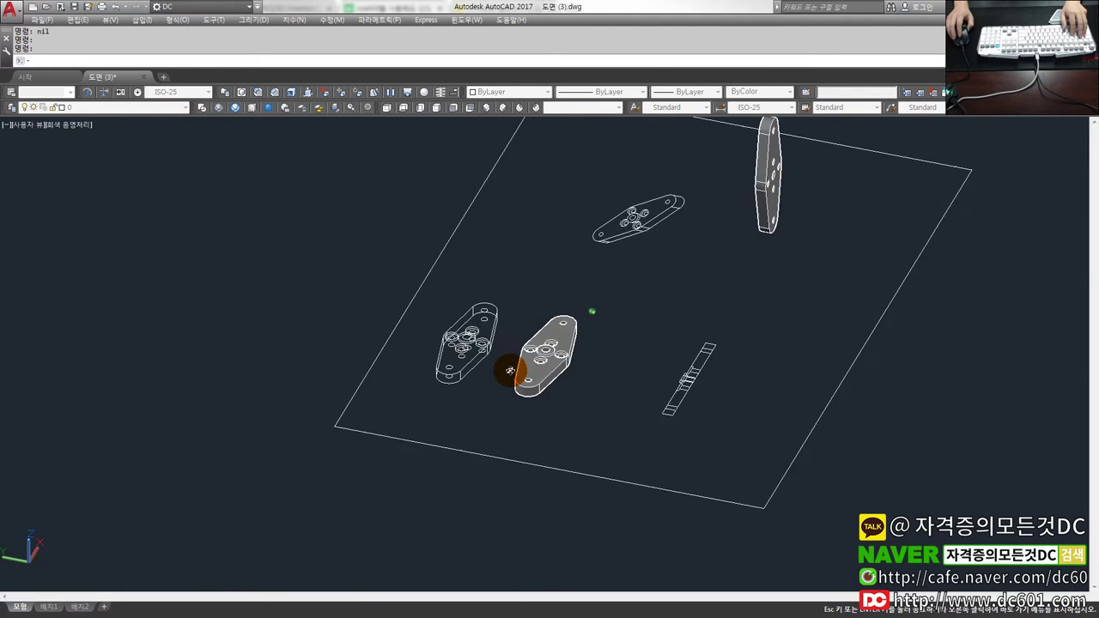
{"action": "scroll", "coordinate": [468, 318], "scroll_direction": "up", "scroll_amount": 4}
{"action": "scroll", "coordinate": [453, 331], "scroll_direction": "up", "scroll_amount": 2}
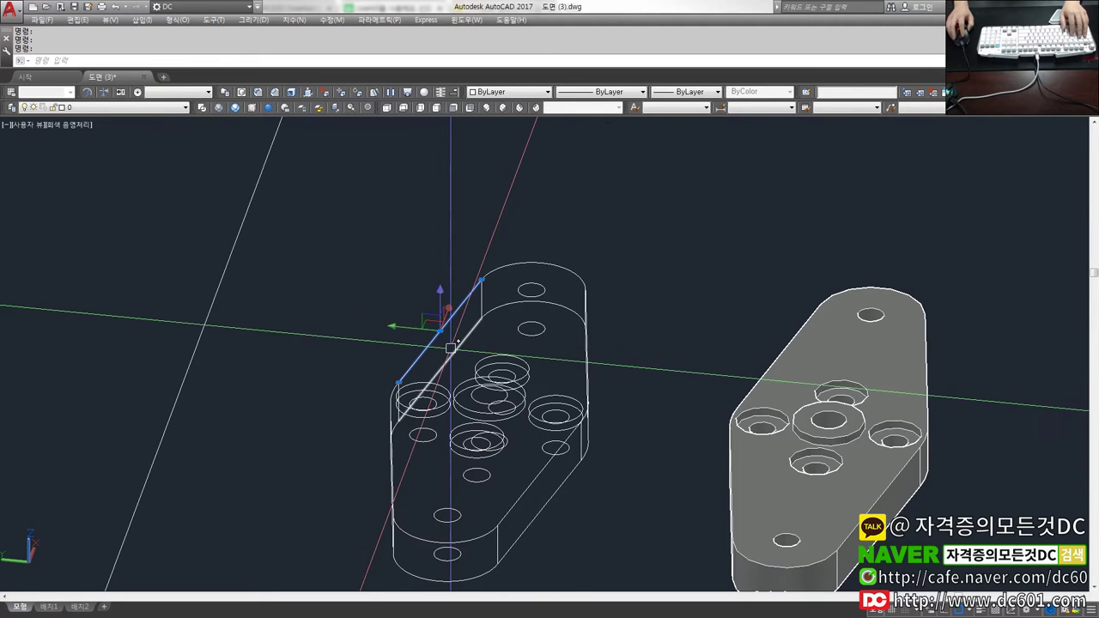
{"action": "middle_click_drag", "start_coordinate": [493, 368], "coordinate": [563, 383], "text": "shift"}
{"action": "mouse_move", "coordinate": [481, 382]}
{"action": "middle_mouse_down", "text": "shift"}
{"action": "mouse_move", "coordinate": [418, 381]}
{"action": "mouse_move", "coordinate": [432, 364]}
{"action": "middle_mouse_up", "text": "shift"}
{"action": "scroll", "coordinate": [431, 365], "scroll_direction": "up", "scroll_amount": 2}
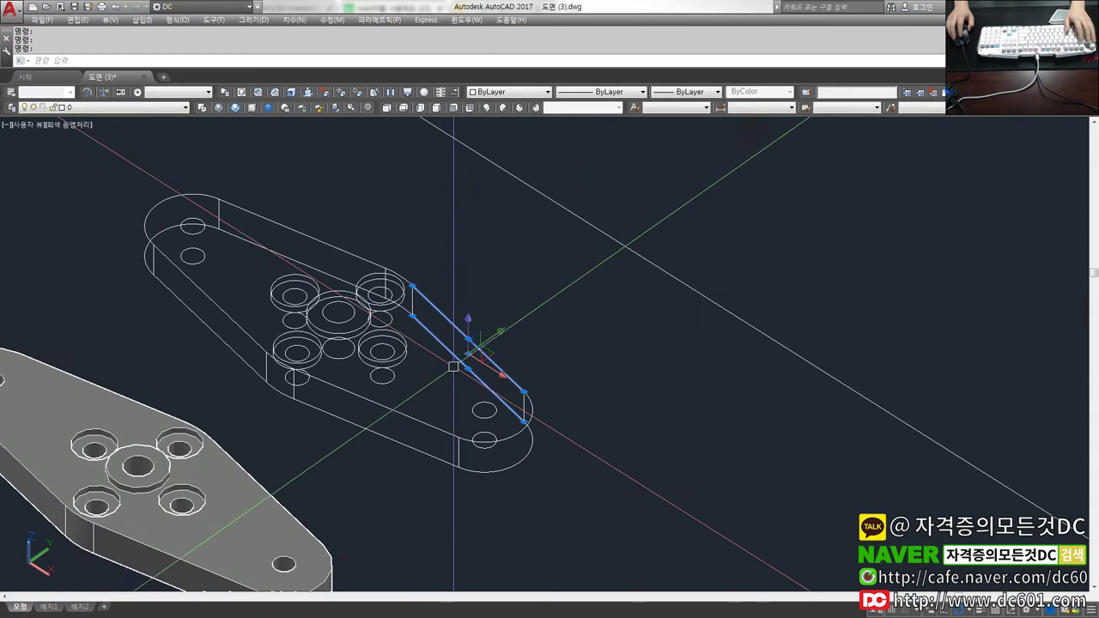
{"action": "scroll", "coordinate": [254, 409], "scroll_direction": "down", "scroll_amount": 2}
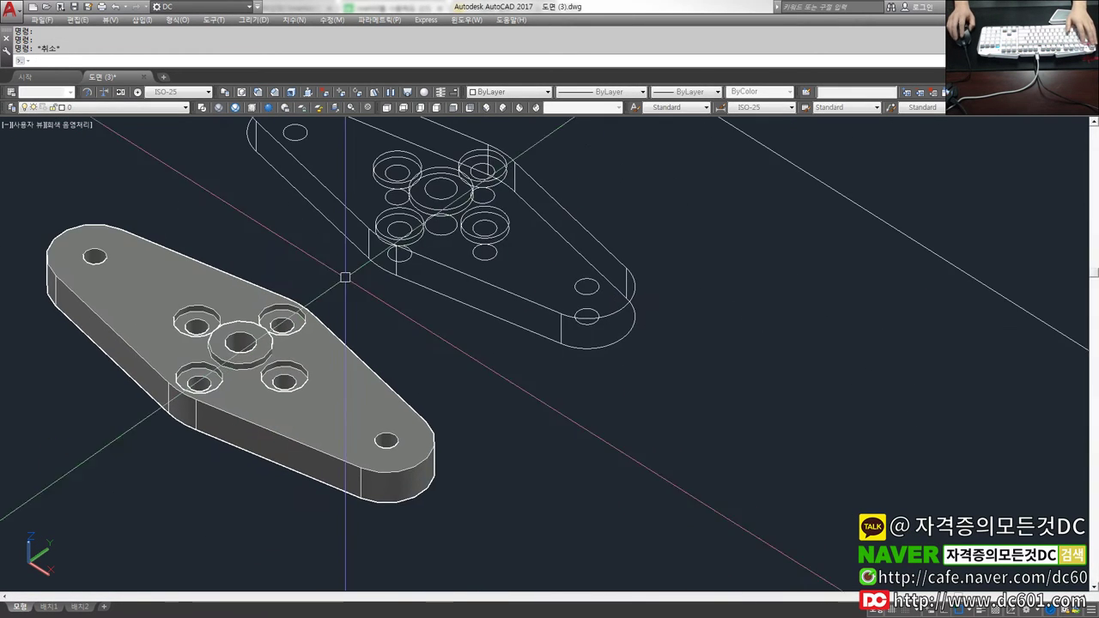
Step: Copy the gray solid plate to a spot at the upper left
{"action": "type", "text": "co"}
{"action": "key", "text": "Return"}
{"action": "left_click", "coordinate": [338, 363]}
{"action": "scroll", "coordinate": [339, 363], "scroll_direction": "down", "scroll_amount": 1}
{"action": "key", "text": "Return"}
{"action": "left_click", "coordinate": [346, 363]}
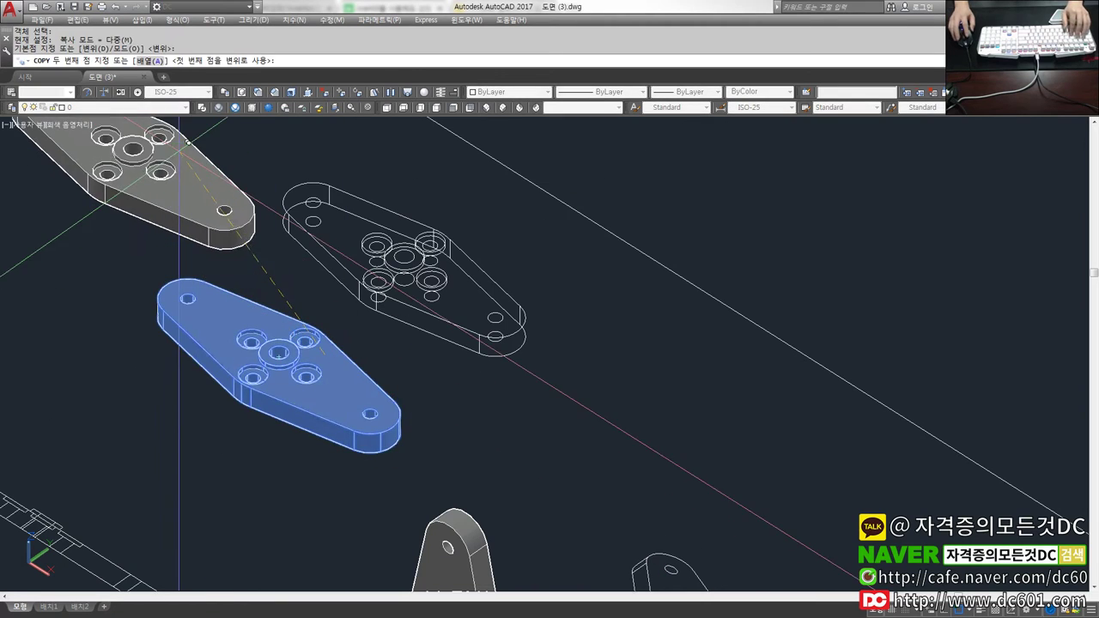
{"action": "left_click", "coordinate": [202, 160]}
{"action": "key", "text": "Escape"}
{"action": "key", "text": "Escape"}
{"action": "middle_click_drag", "start_coordinate": [229, 193], "coordinate": [273, 250]}
Step: Explode the copied plate into faces and erase one side face
{"action": "type", "text": "x"}
{"action": "key", "text": "Return"}
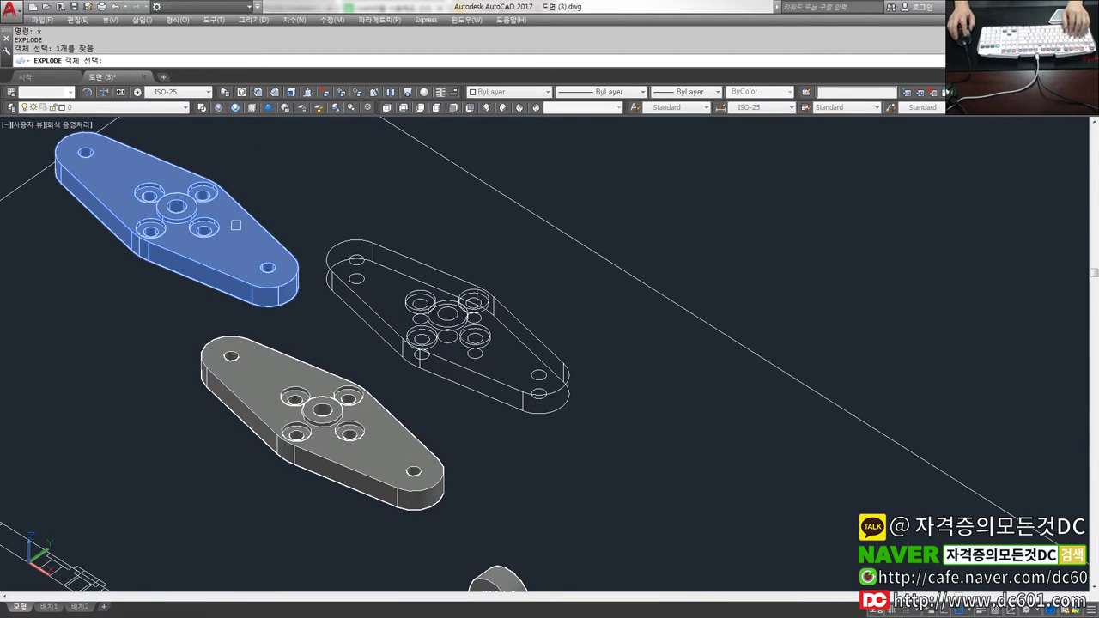
{"action": "left_click", "coordinate": [256, 241]}
{"action": "key", "text": "Return"}
{"action": "type", "text": "e"}
{"action": "key", "text": "Return"}
{"action": "left_click", "coordinate": [261, 231]}
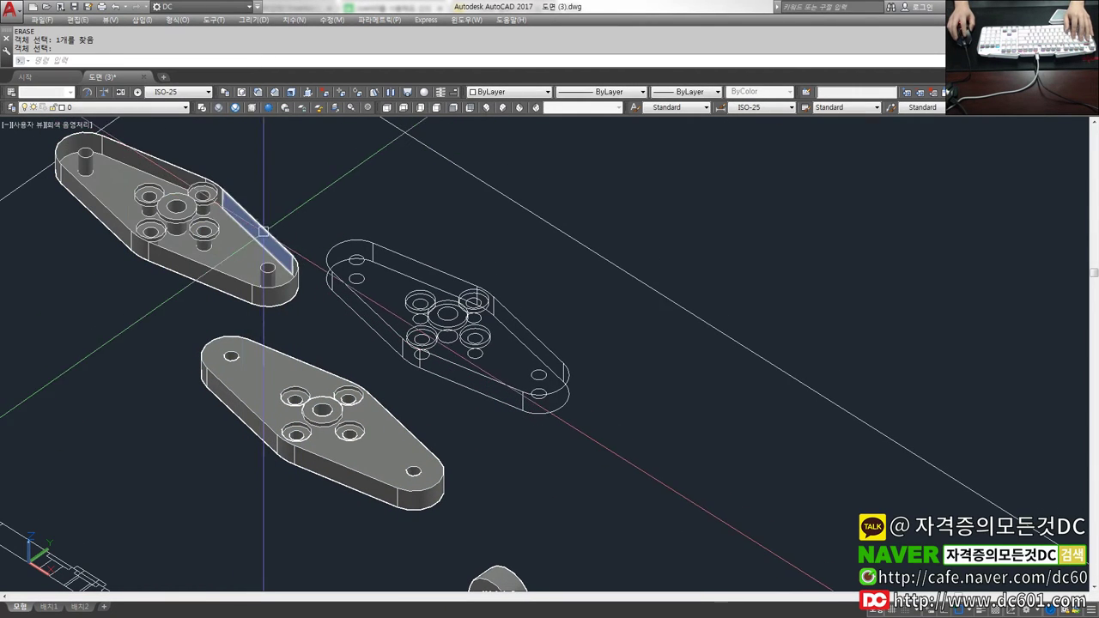
{"action": "key", "text": "Return"}
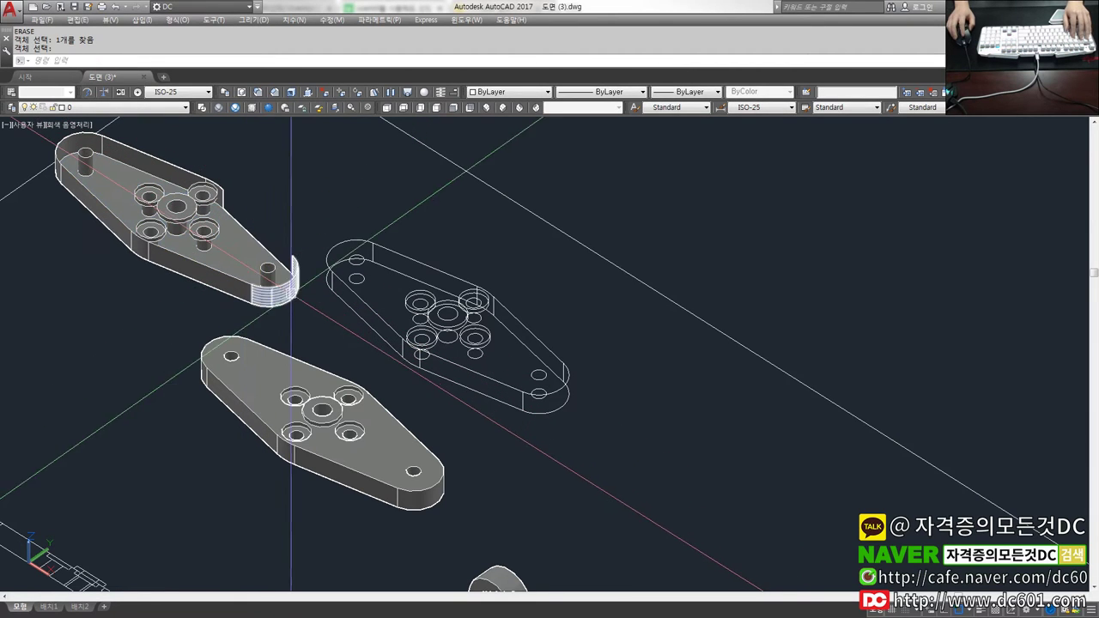
{"action": "type", "text": "e"}
{"action": "key", "text": "Escape"}
Step: Run OVERKILL on the overlapping edges to remove duplicate lines
{"action": "scroll", "coordinate": [538, 307], "scroll_direction": "up", "scroll_amount": 4}
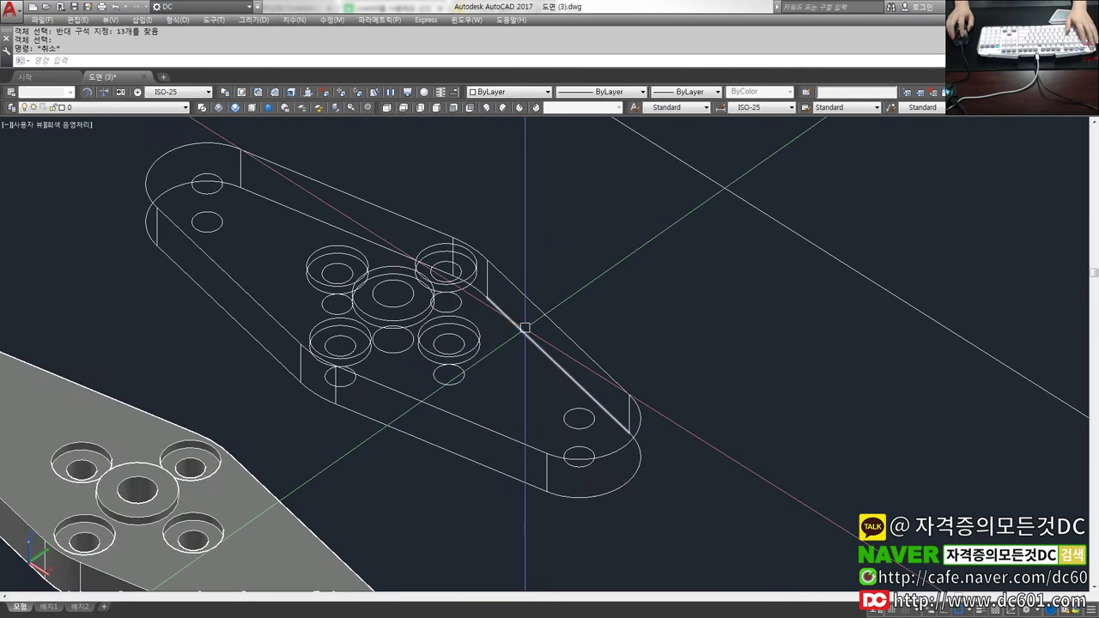
{"action": "left_click", "coordinate": [538, 307]}
{"action": "key", "text": "Escape"}
{"action": "left_click", "coordinate": [527, 333]}
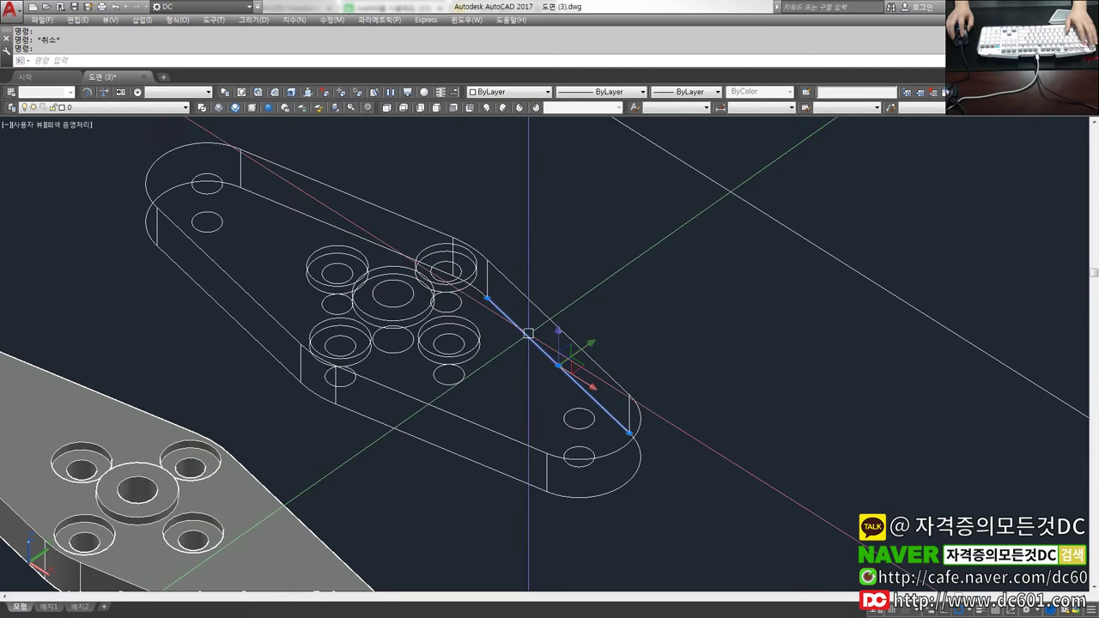
{"action": "type", "text": "ok"}
{"action": "key", "text": "Return"}
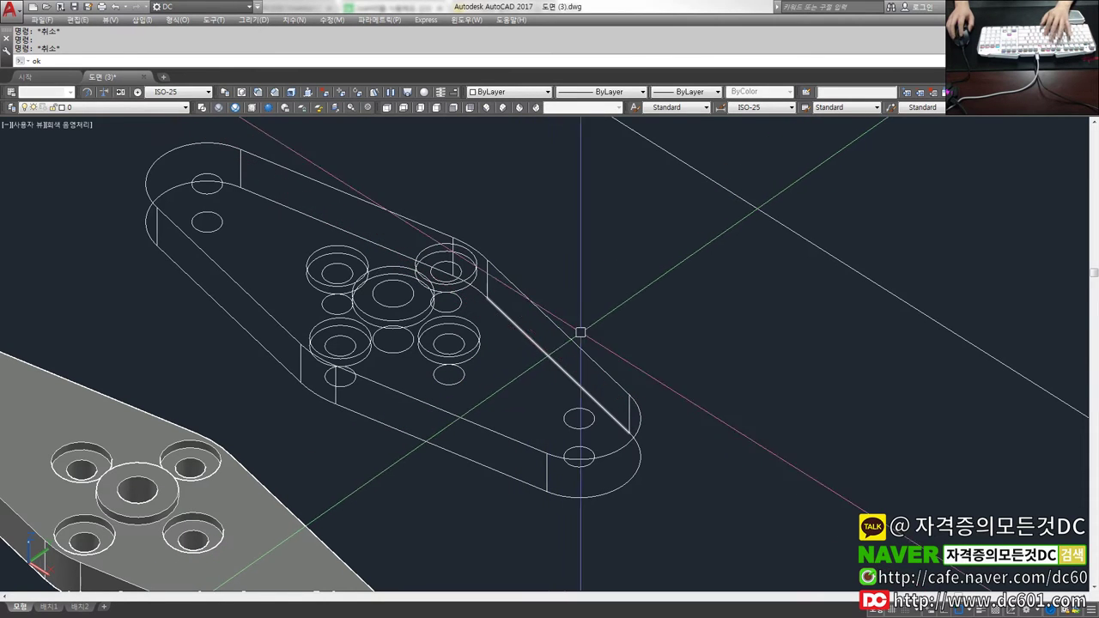
{"action": "left_click", "coordinate": [603, 300]}
{"action": "key", "text": "Return"}
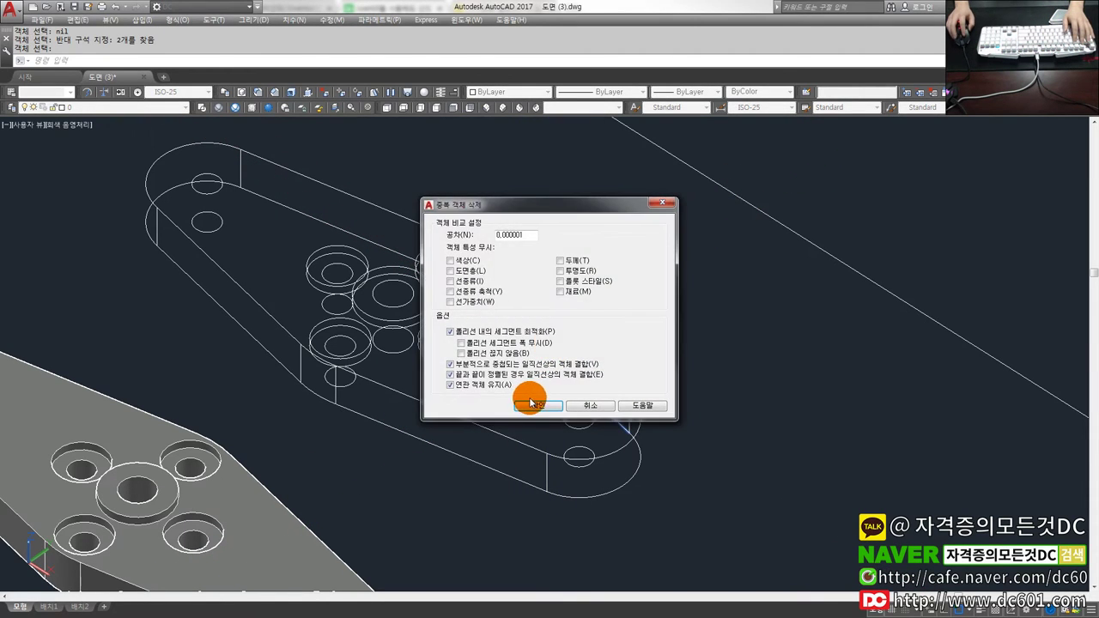
{"action": "left_click", "coordinate": [530, 401]}
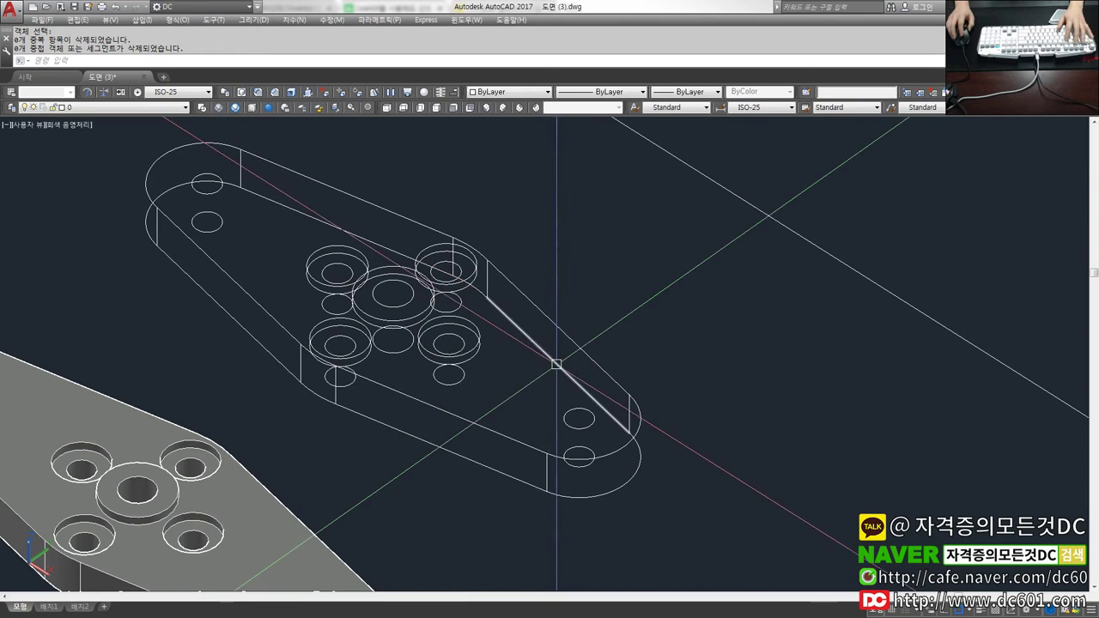
Step: Move an overlapping edge line from its endpoint to a new spot
{"action": "type", "text": "5"}
{"action": "key", "text": "Return"}
{"action": "left_click", "coordinate": [576, 368]}
{"action": "left_click", "coordinate": [545, 378]}
{"action": "scroll", "coordinate": [614, 418], "scroll_direction": "up", "scroll_amount": 2}
{"action": "key", "text": "Return"}
{"action": "left_click", "coordinate": [635, 439]}
{"action": "scroll", "coordinate": [639, 373], "scroll_direction": "down", "scroll_amount": 3}
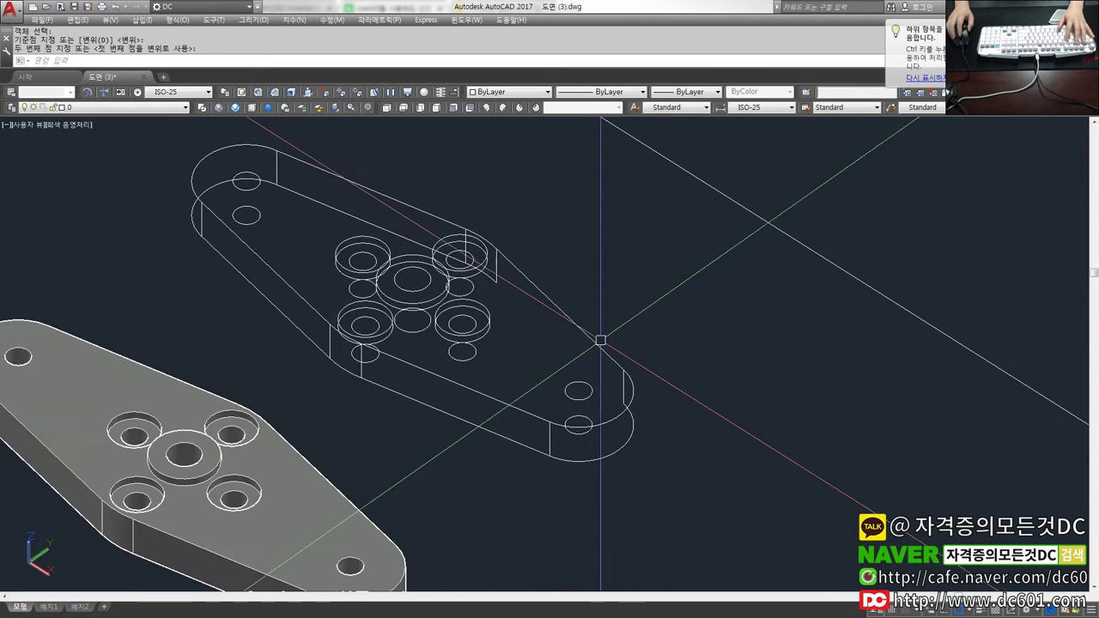
{"action": "left_click", "coordinate": [596, 338]}
Step: Window-select the overlapping edges again and accept the duplicate-removal settings
{"action": "type", "text": "5"}
{"action": "key", "text": "Return"}
{"action": "left_click", "coordinate": [608, 295]}
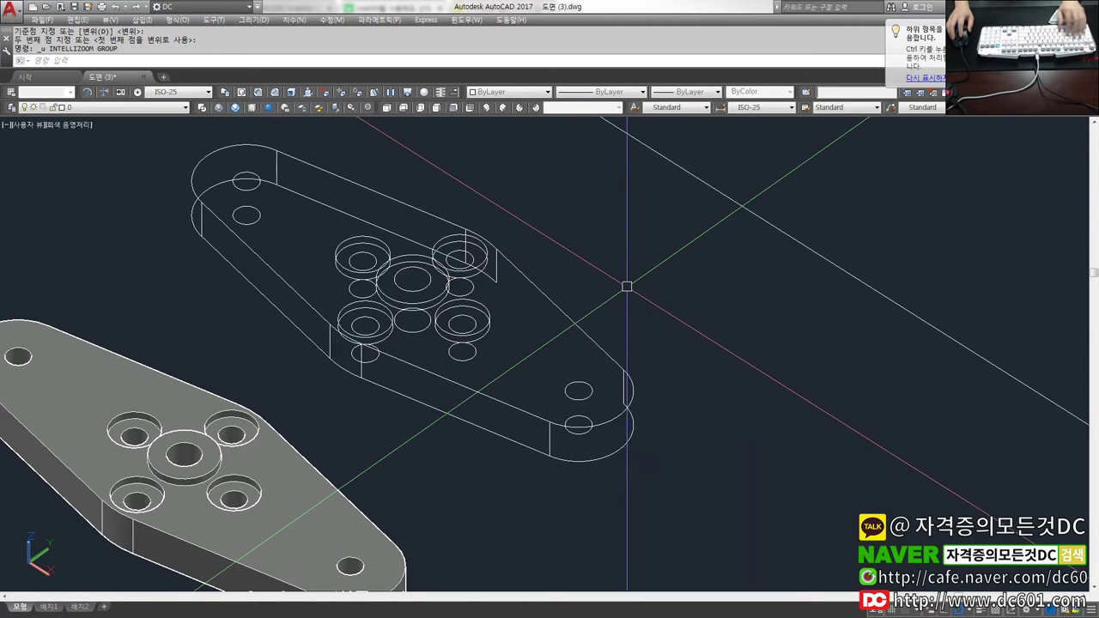
{"action": "left_click_drag", "start_coordinate": [613, 289], "coordinate": [535, 326]}
{"action": "key", "text": "Return"}
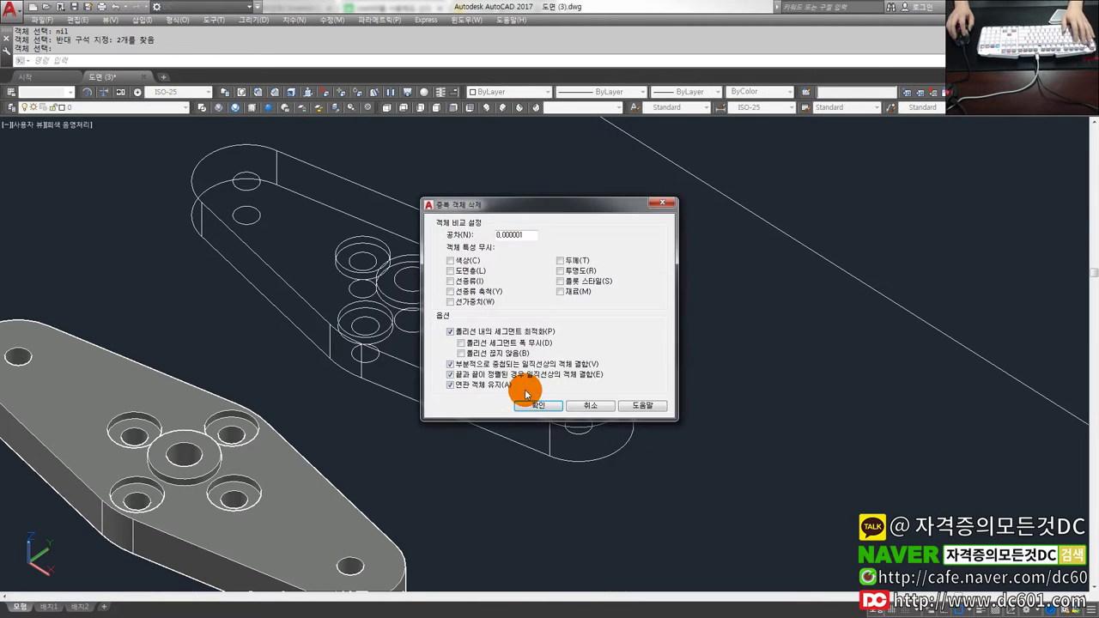
{"action": "left_click", "coordinate": [538, 405]}
Step: Move a line just to the right of its old position
{"action": "type", "text": "m"}
{"action": "key", "text": "Return"}
{"action": "left_click", "coordinate": [569, 318]}
{"action": "key", "text": "Return"}
{"action": "left_click", "coordinate": [596, 303]}
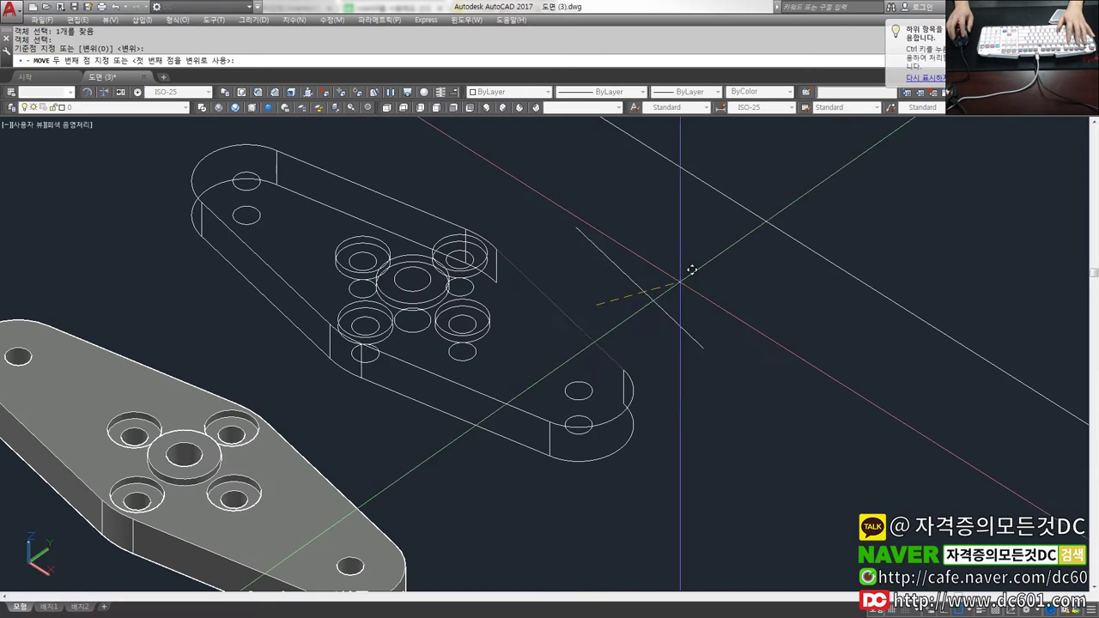
{"action": "left_click", "coordinate": [697, 268]}
Step: Undo the recent moves and cancel the pending command
{"action": "key", "text": "ctrl+z"}
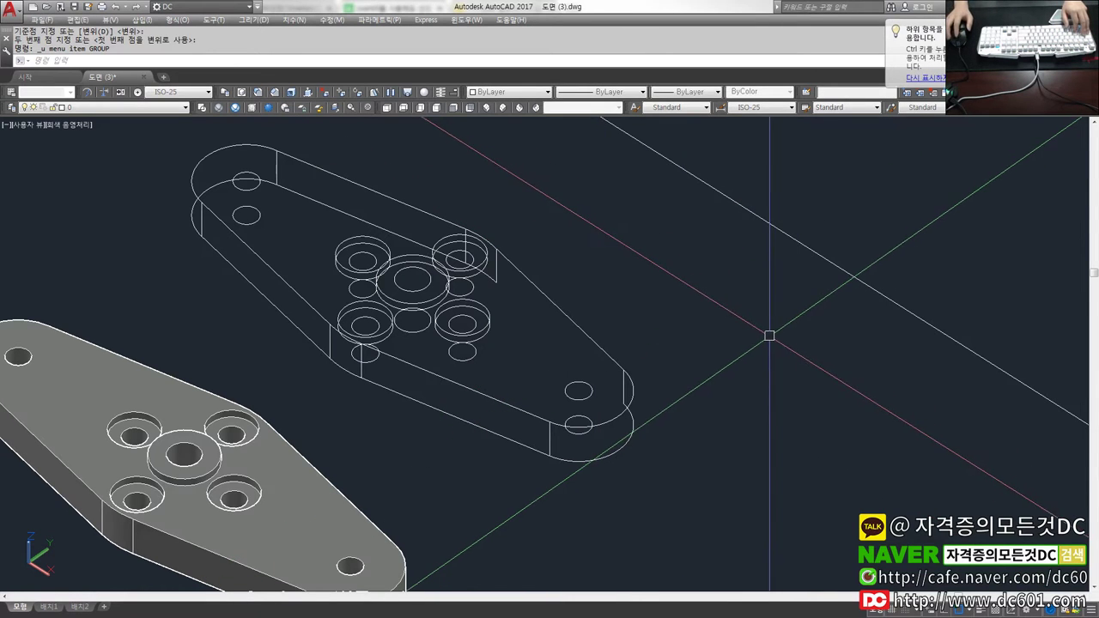
{"action": "key", "text": "ctrl+z"}
{"action": "key", "text": "ctrl+z"}
{"action": "scroll", "coordinate": [519, 329], "scroll_direction": "down", "scroll_amount": 3}
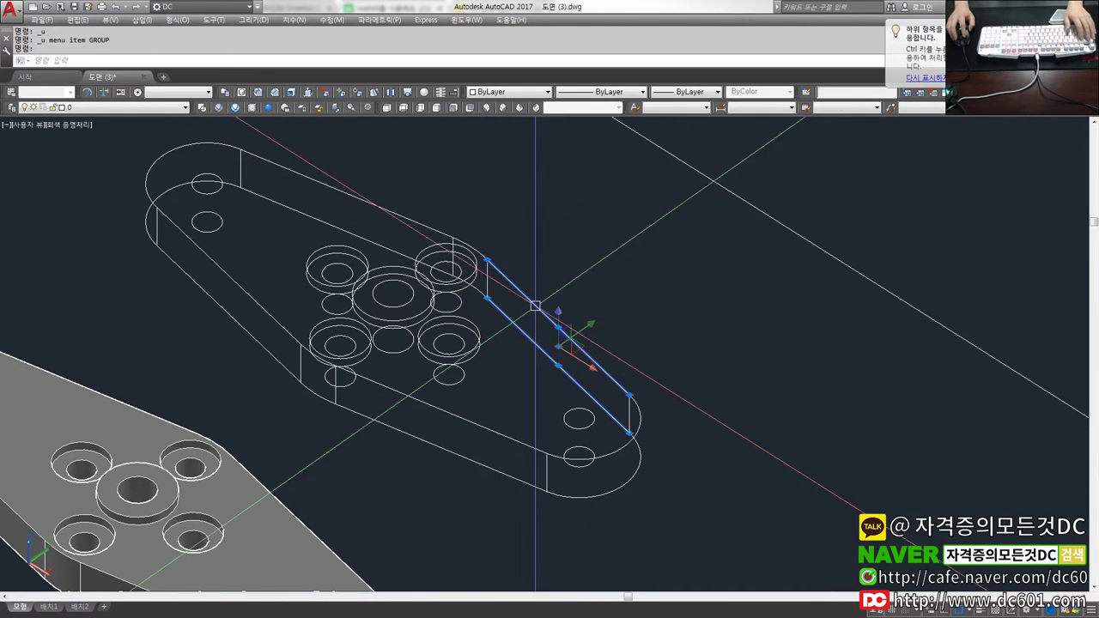
{"action": "scroll", "coordinate": [519, 329], "scroll_direction": "down", "scroll_amount": 4}
{"action": "key", "text": "Escape"}
{"action": "key", "text": "Escape"}
Step: Orbit to review the parts face-on, then close the drawing without saving
{"action": "scroll", "coordinate": [362, 283], "scroll_direction": "up", "scroll_amount": 2}
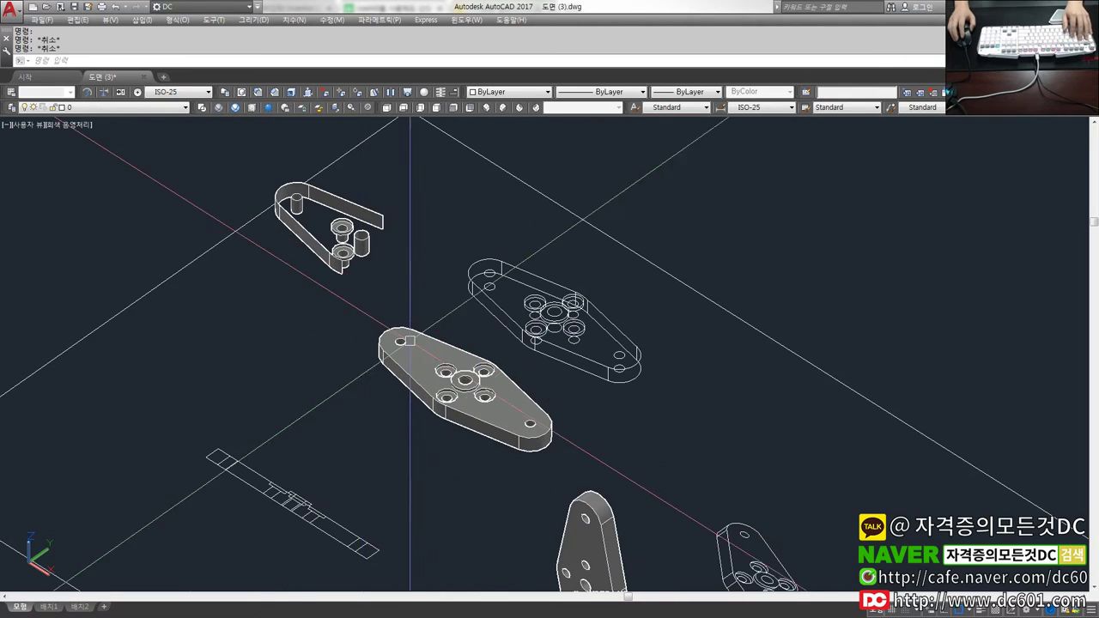
{"action": "scroll", "coordinate": [429, 360], "scroll_direction": "up", "scroll_amount": 2}
{"action": "scroll", "coordinate": [430, 365], "scroll_direction": "down", "scroll_amount": 5}
{"action": "scroll", "coordinate": [422, 367], "scroll_direction": "up", "scroll_amount": 2}
{"action": "middle_click_drag", "start_coordinate": [423, 366], "coordinate": [500, 400], "text": "shift"}
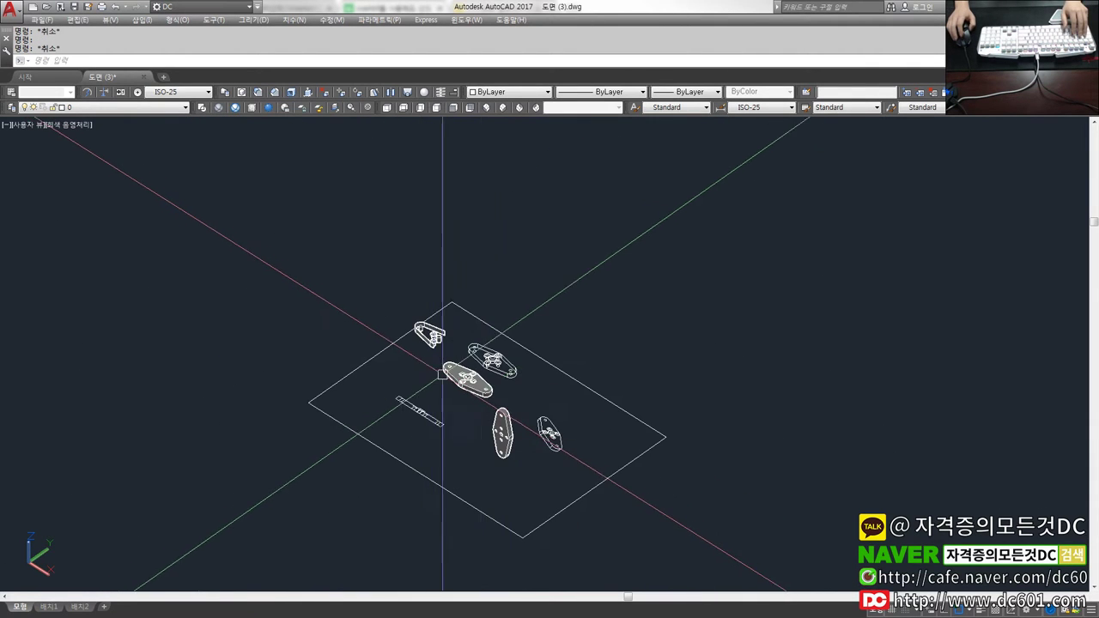
{"action": "scroll", "coordinate": [500, 400], "scroll_direction": "down", "scroll_amount": 5}
{"action": "mouse_move", "coordinate": [500, 400]}
{"action": "middle_mouse_down", "text": "shift"}
{"action": "mouse_move", "coordinate": [412, 404]}
{"action": "mouse_move", "coordinate": [341, 343]}
{"action": "mouse_move", "coordinate": [138, 103]}
{"action": "middle_mouse_up", "text": "shift"}
{"action": "scroll", "coordinate": [494, 408], "scroll_direction": "up", "scroll_amount": 3}
{"action": "scroll", "coordinate": [493, 409], "scroll_direction": "up", "scroll_amount": 5}
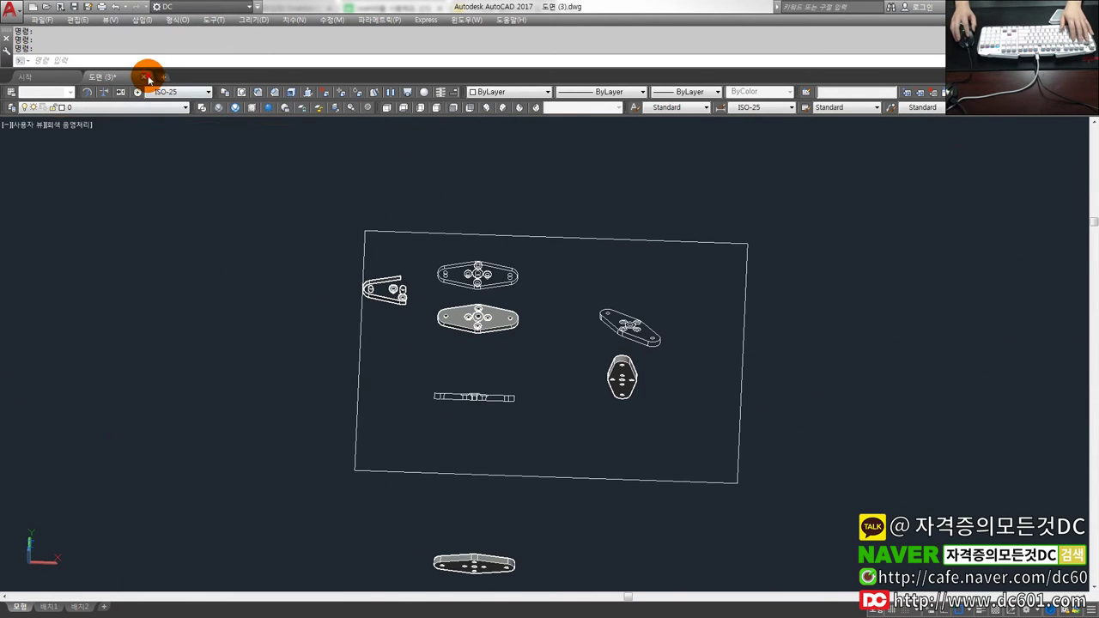
{"action": "left_click", "coordinate": [149, 77]}
{"action": "left_click", "coordinate": [594, 338]}
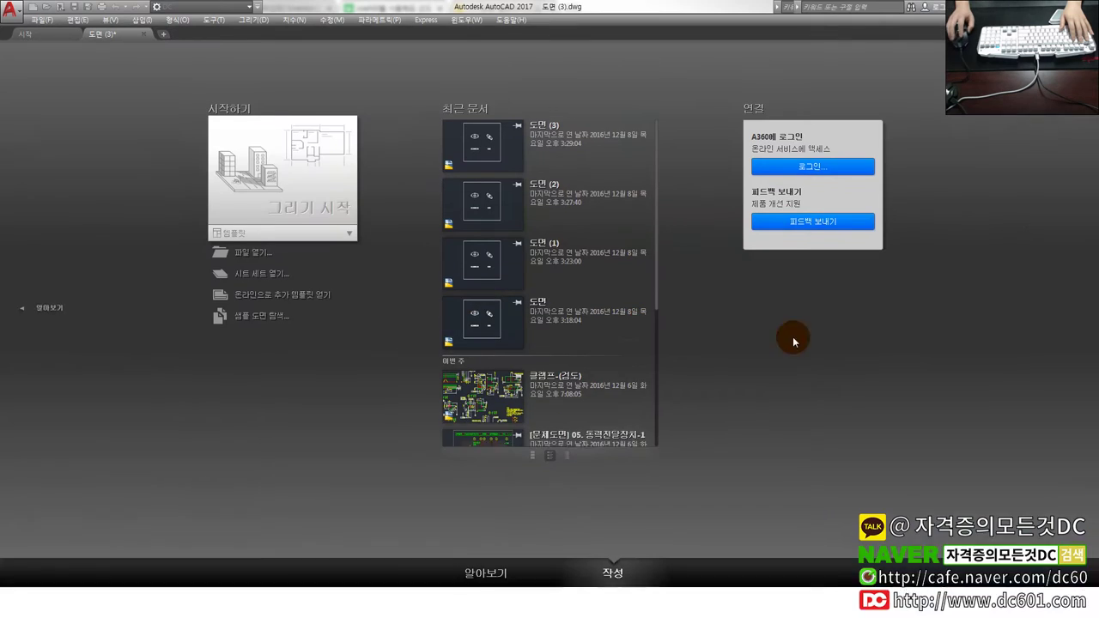
Step: Check the Naver Cafe post about Overkill leaving overlapping lines, then return to AutoCAD
{"action": "key", "text": "alt+Tab"}
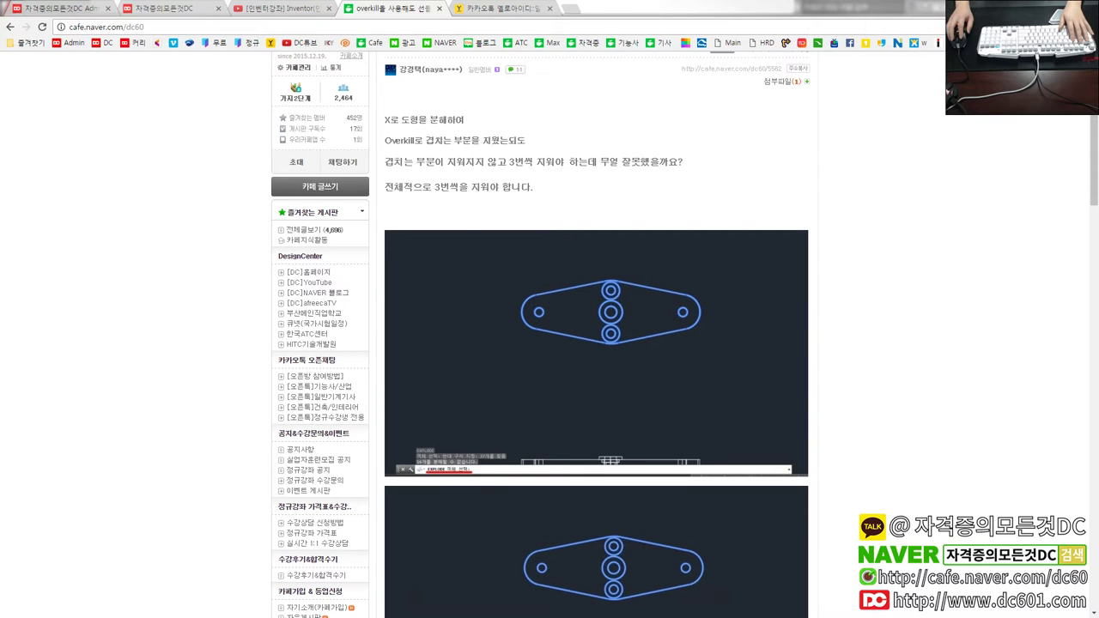
{"action": "key", "text": "alt+Tab"}
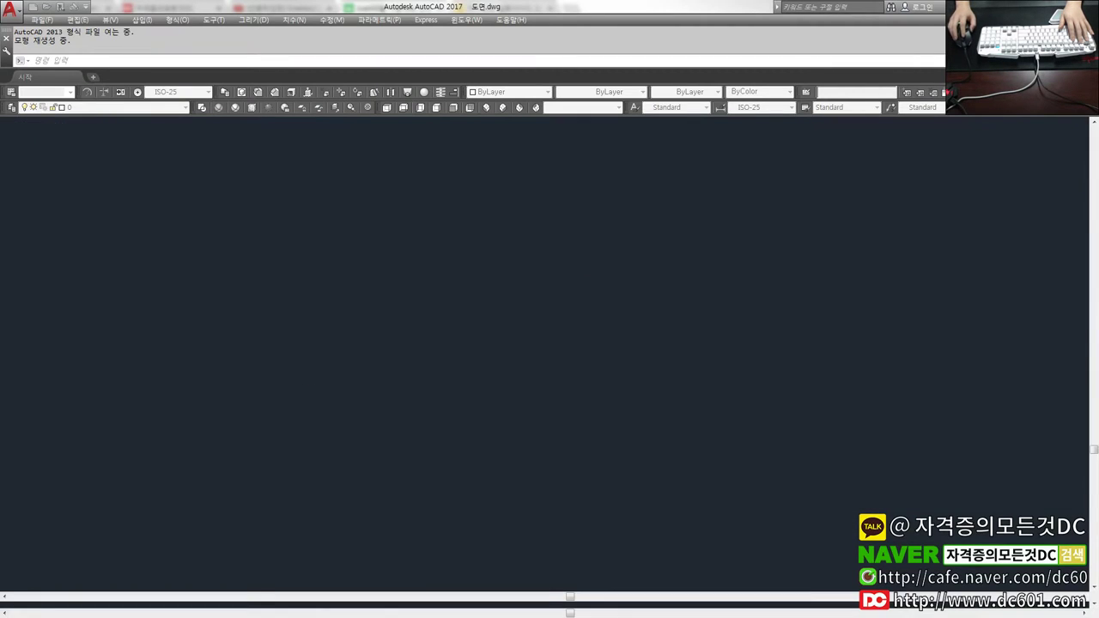
Step: Tilt the drawing into a perspective view, then return to top plan
{"action": "scroll", "coordinate": [446, 228], "scroll_direction": "up", "scroll_amount": 2}
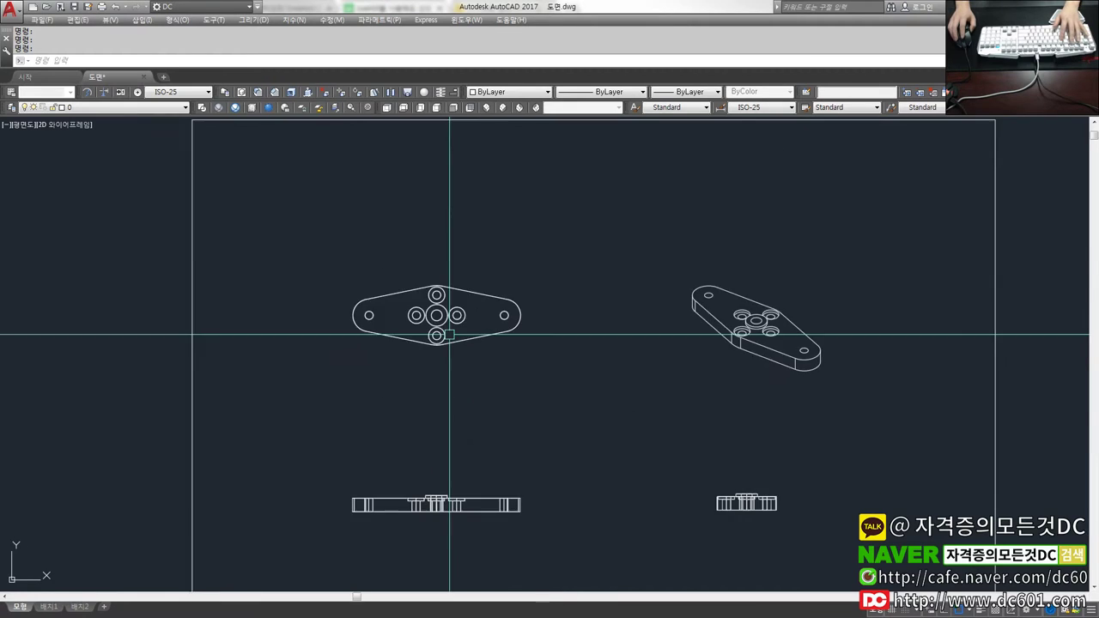
{"action": "scroll", "coordinate": [467, 326], "scroll_direction": "down", "scroll_amount": 2}
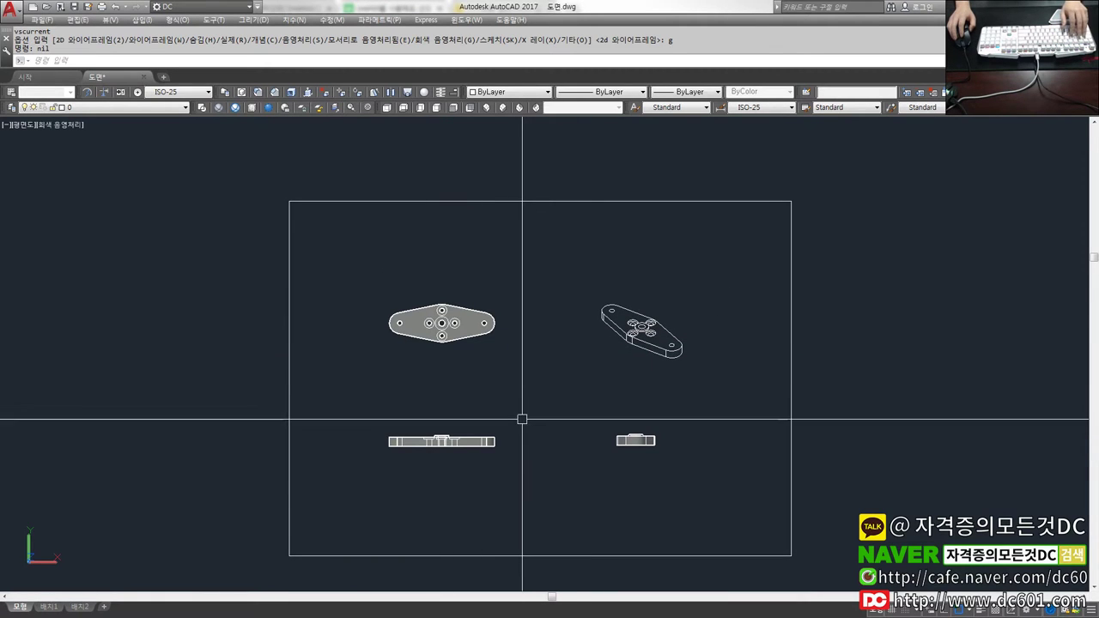
{"action": "middle_click_drag", "start_coordinate": [520, 466], "coordinate": [527, 372], "text": "shift"}
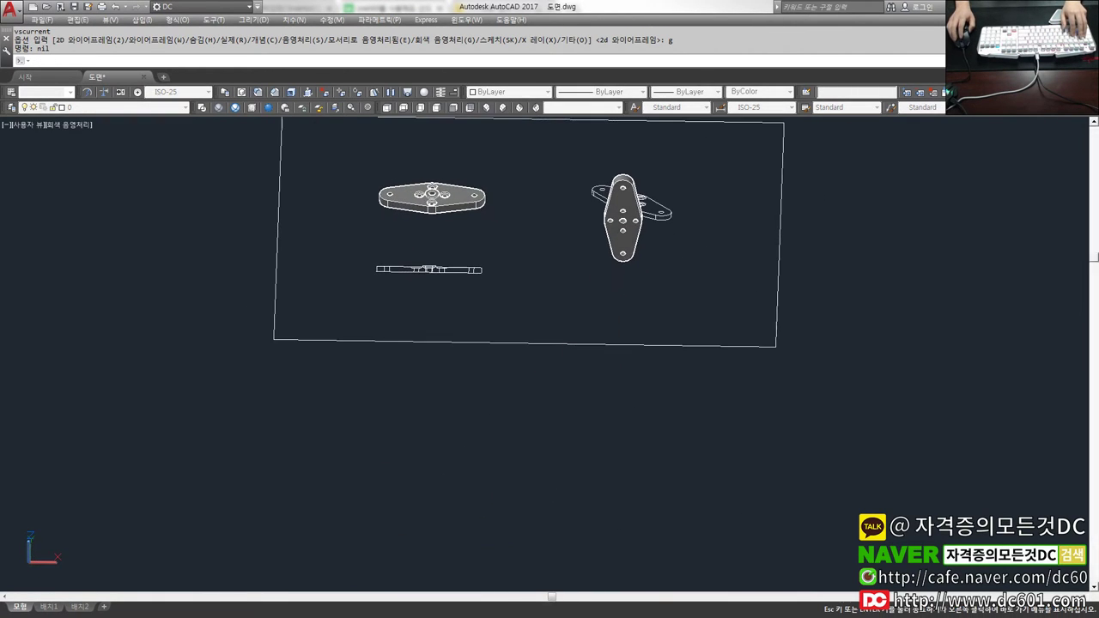
{"action": "scroll", "coordinate": [573, 393], "scroll_direction": "down", "scroll_amount": 3}
{"action": "mouse_move", "coordinate": [638, 348]}
{"action": "middle_mouse_down", "text": "shift"}
{"action": "mouse_move", "coordinate": [741, 277]}
{"action": "mouse_move", "coordinate": [813, 248]}
{"action": "middle_mouse_up", "text": "shift"}
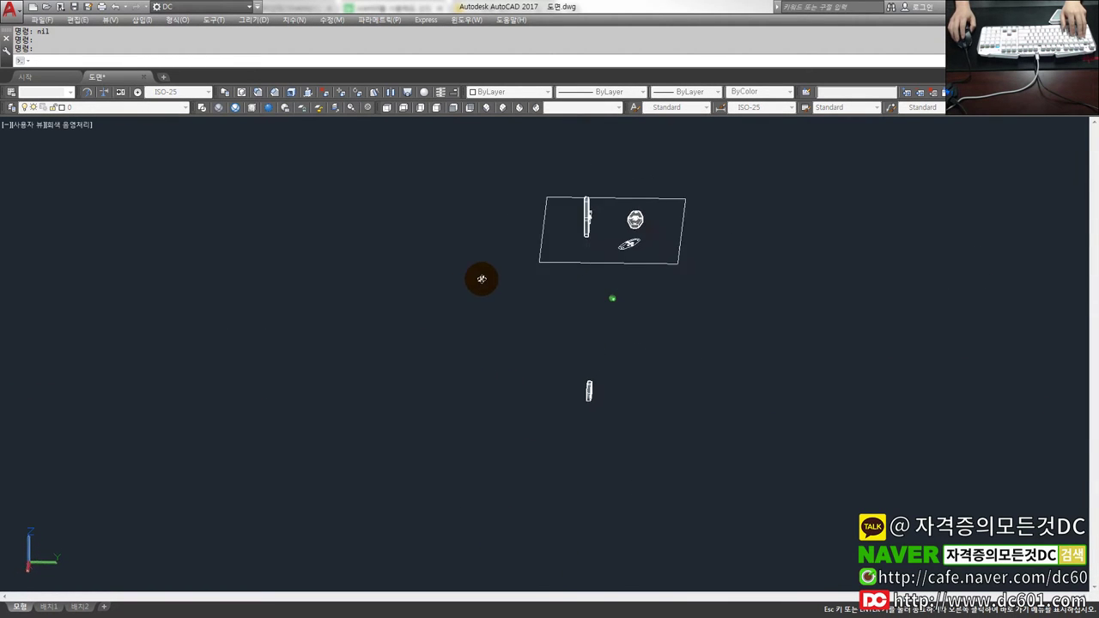
{"action": "scroll", "coordinate": [614, 340], "scroll_direction": "up", "scroll_amount": 3}
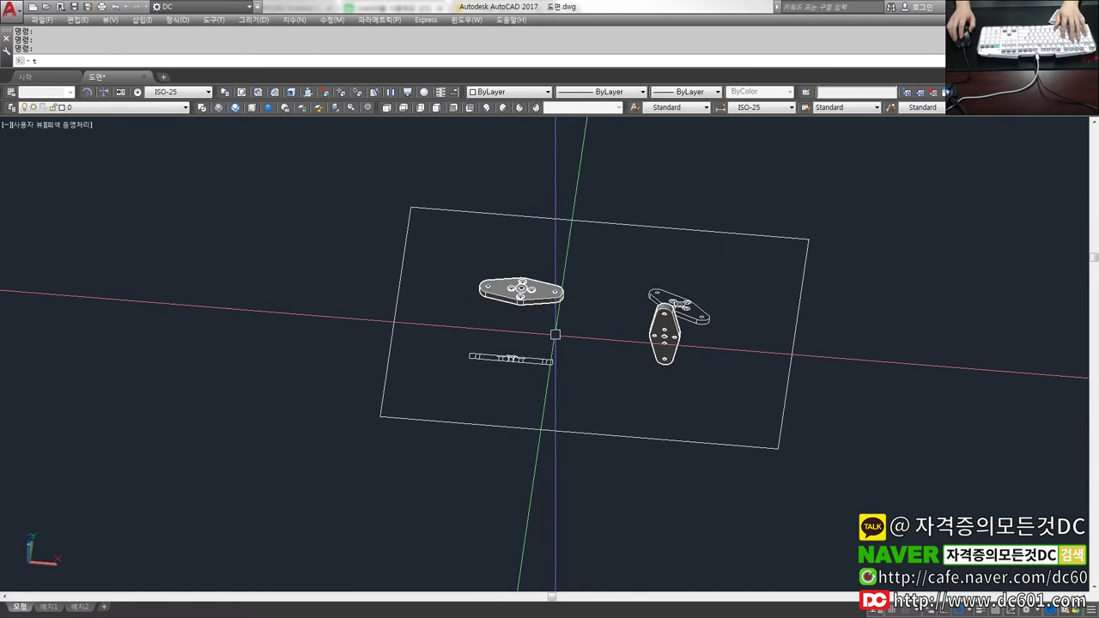
{"action": "key", "text": "Return"}
Step: Orbit the model around the plates from a tilted angle
{"action": "mouse_move", "coordinate": [518, 387]}
{"action": "middle_mouse_down", "text": "shift"}
{"action": "mouse_move", "coordinate": [559, 373]}
{"action": "mouse_move", "coordinate": [609, 311]}
{"action": "mouse_move", "coordinate": [618, 521]}
{"action": "middle_mouse_up", "text": "shift"}
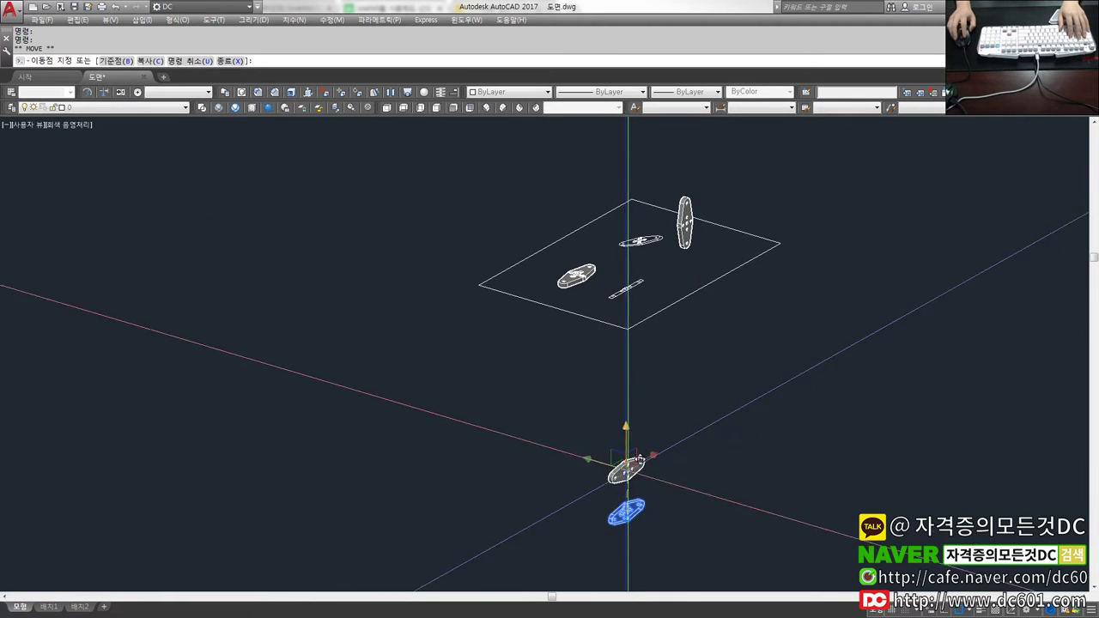
{"action": "key", "text": "Escape"}
{"action": "scroll", "coordinate": [643, 336], "scroll_direction": "up", "scroll_amount": 3}
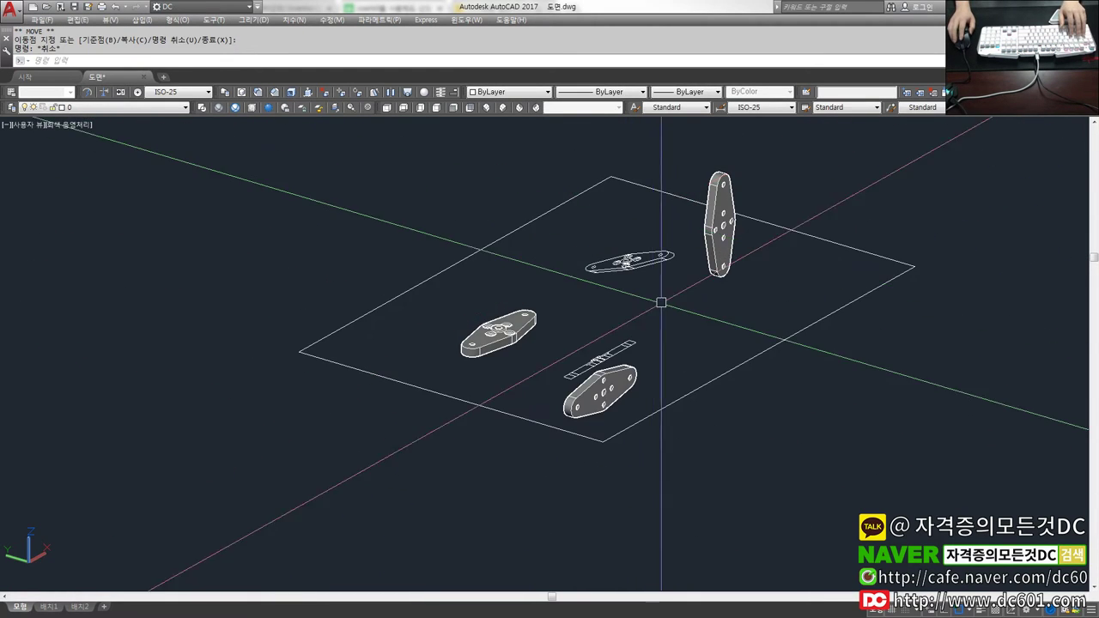
{"action": "middle_click_drag", "start_coordinate": [643, 336], "coordinate": [674, 267], "text": "shift"}
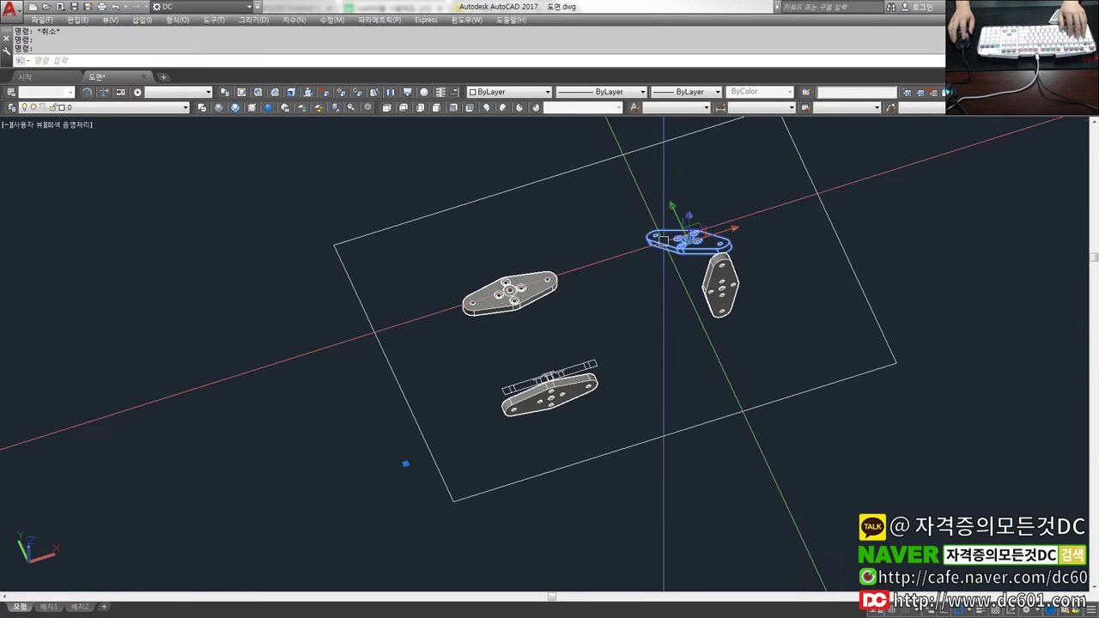
{"action": "mouse_move", "coordinate": [751, 232]}
{"action": "middle_mouse_down", "text": "shift"}
{"action": "mouse_move", "coordinate": [687, 238]}
{"action": "mouse_move", "coordinate": [699, 234]}
{"action": "middle_mouse_up", "text": "shift"}
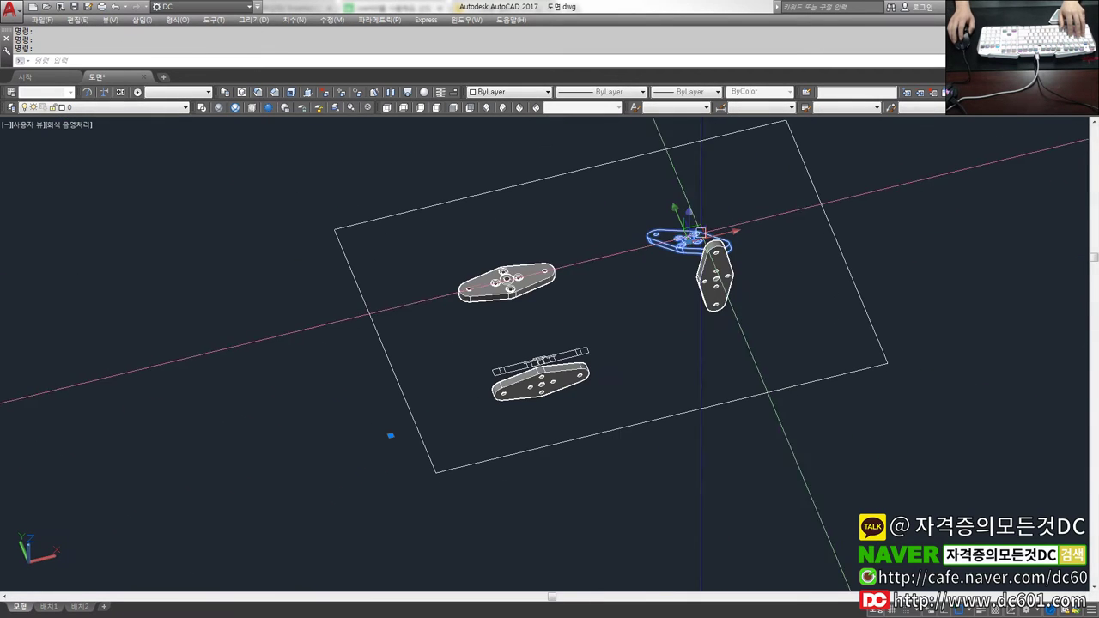
Step: Select the left and bottom plates, clear the selection, and go to top view with T
{"action": "left_click", "coordinate": [503, 281]}
{"action": "left_click", "coordinate": [540, 382]}
{"action": "middle_click_drag", "start_coordinate": [682, 338], "coordinate": [662, 284], "text": "shift"}
{"action": "key", "text": "Escape"}
{"action": "scroll", "coordinate": [503, 290], "scroll_direction": "up", "scroll_amount": 2}
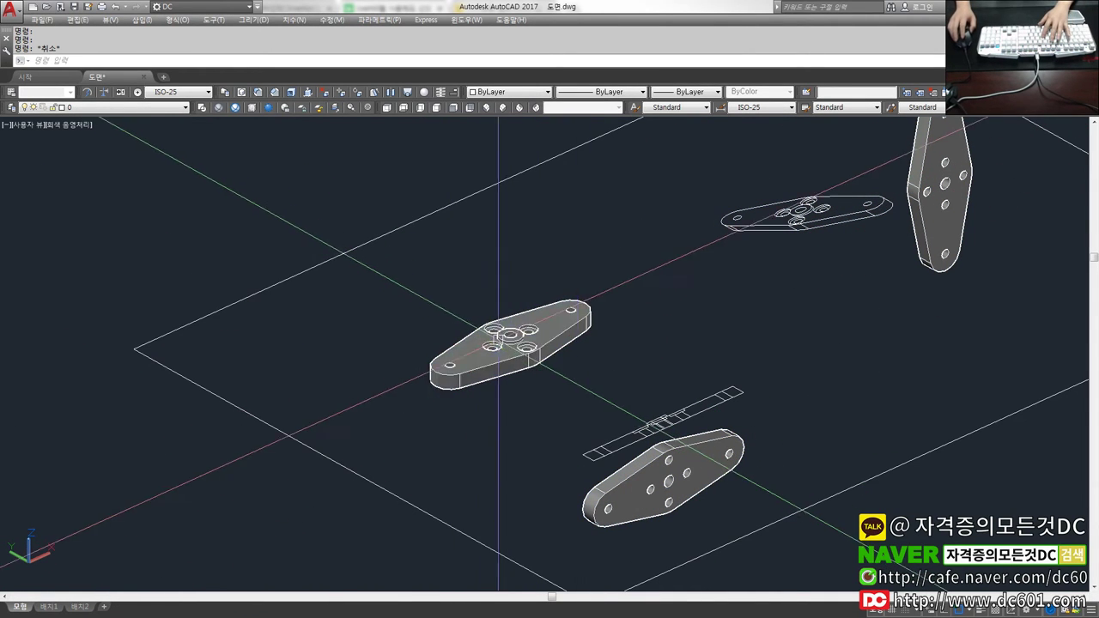
{"action": "type", "text": "t"}
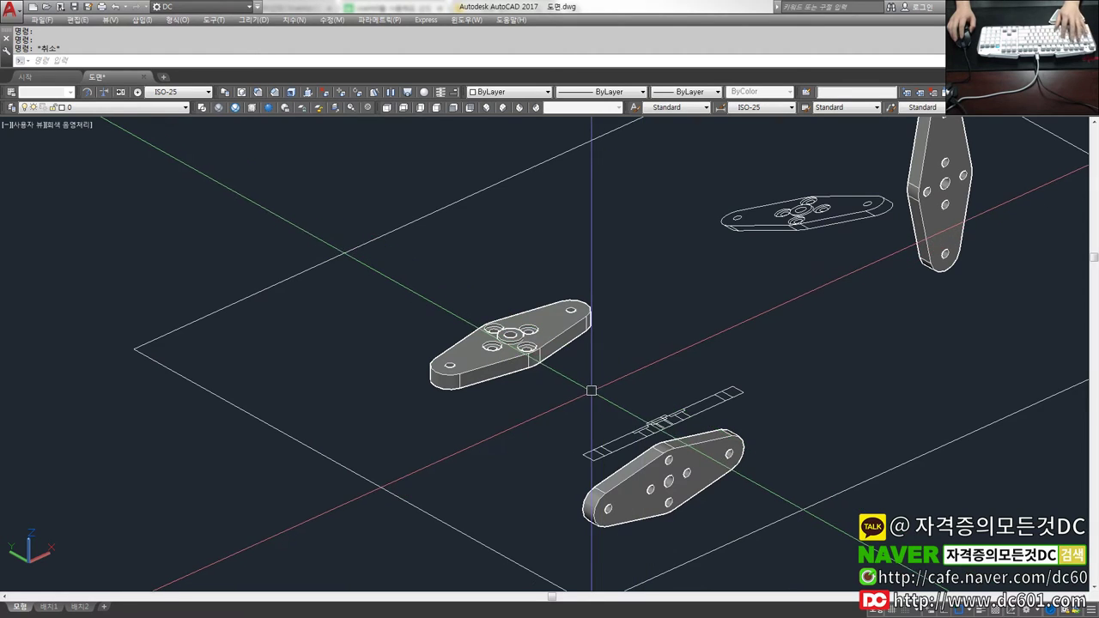
{"action": "key", "text": "Return"}
{"action": "left_click", "coordinate": [514, 388]}
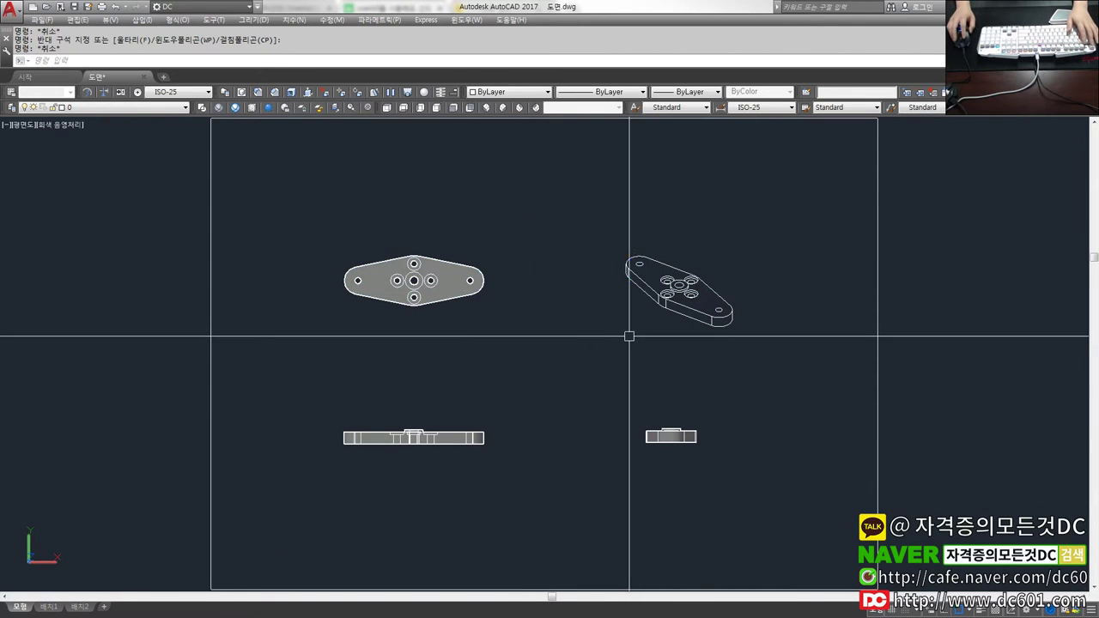
Step: Erase the six objects of every view except the top plate
{"action": "key", "text": "Escape"}
{"action": "type", "text": "e"}
{"action": "key", "text": "Return"}
{"action": "scroll", "coordinate": [397, 318], "scroll_direction": "down", "scroll_amount": 3}
{"action": "left_click", "coordinate": [709, 466]}
{"action": "left_click", "coordinate": [204, 317]}
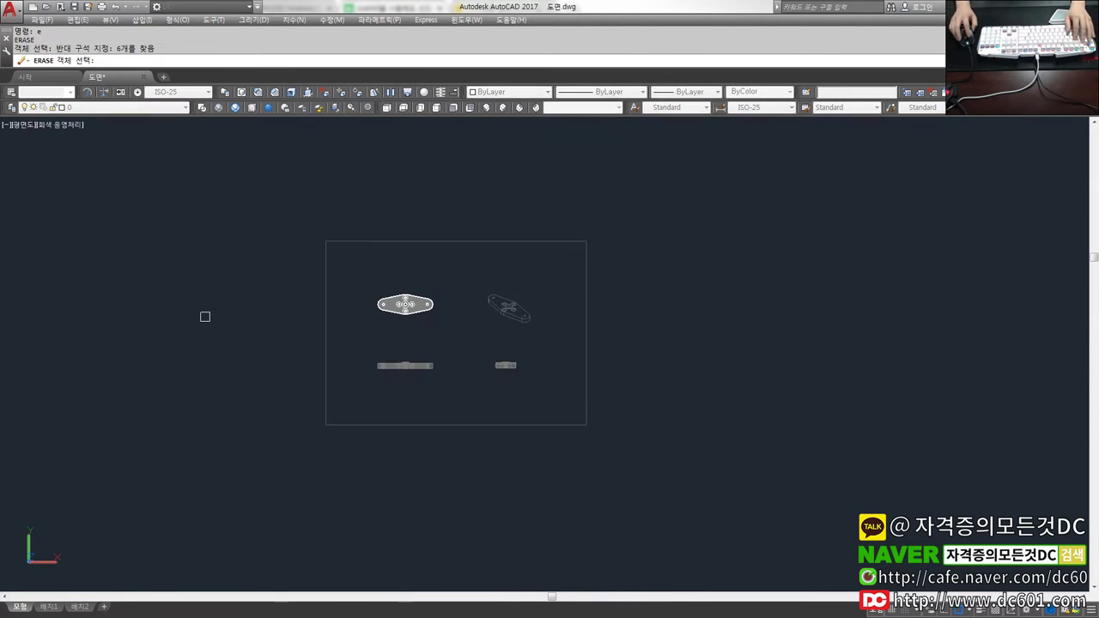
{"action": "key", "text": "Return"}
{"action": "scroll", "coordinate": [402, 296], "scroll_direction": "up", "scroll_amount": 3}
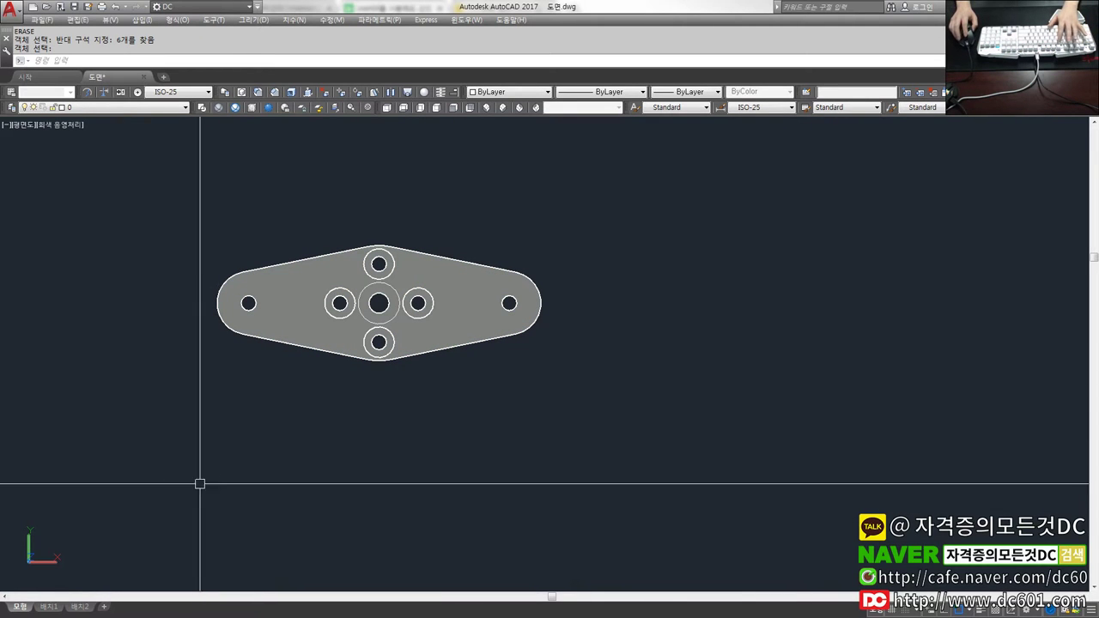
{"action": "type", "text": "7"}
Step: Move the top plate from its centre to the origin 0,0
{"action": "key", "text": "Escape"}
{"action": "type", "text": "zx"}
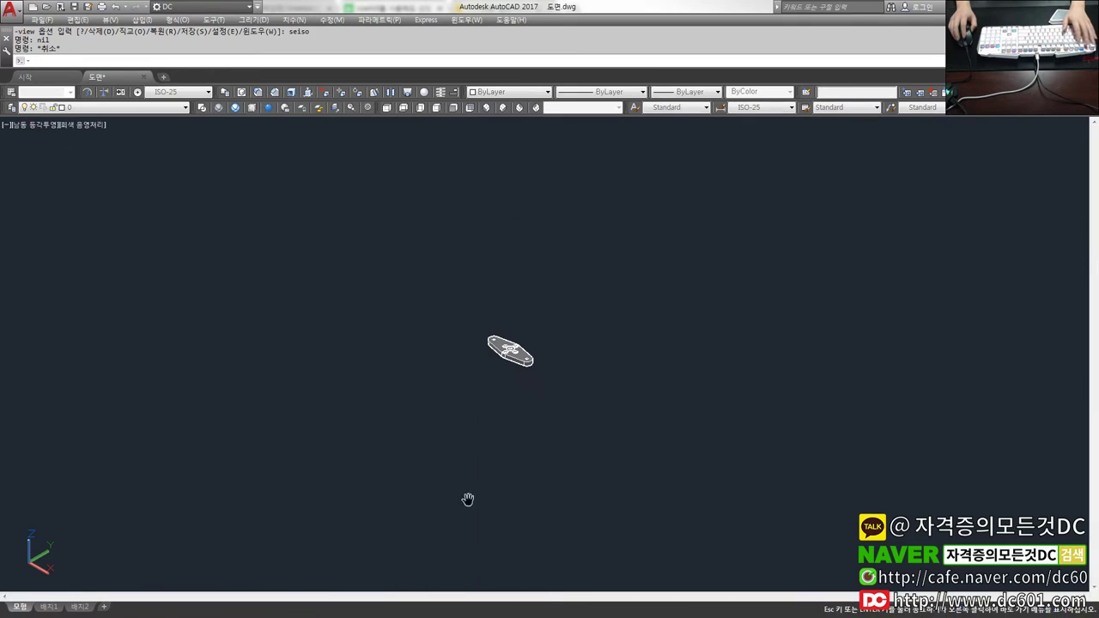
{"action": "type", "text": "5"}
{"action": "key", "text": "Return"}
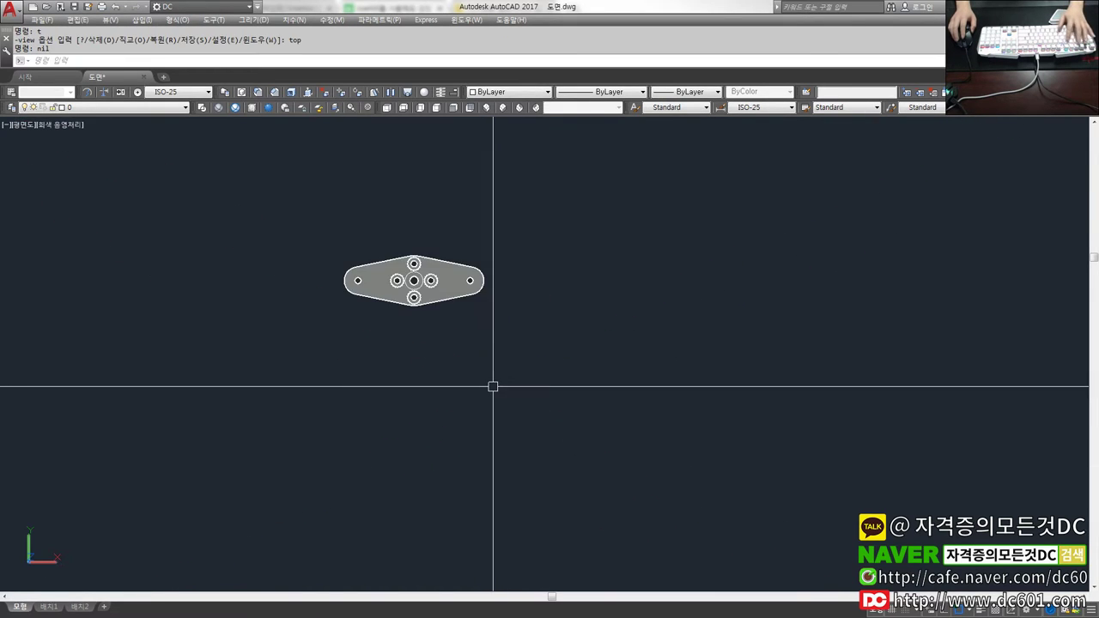
{"action": "type", "text": "m"}
{"action": "key", "text": "space"}
{"action": "left_click_drag", "start_coordinate": [522, 368], "coordinate": [439, 304]}
{"action": "left_click", "coordinate": [452, 325]}
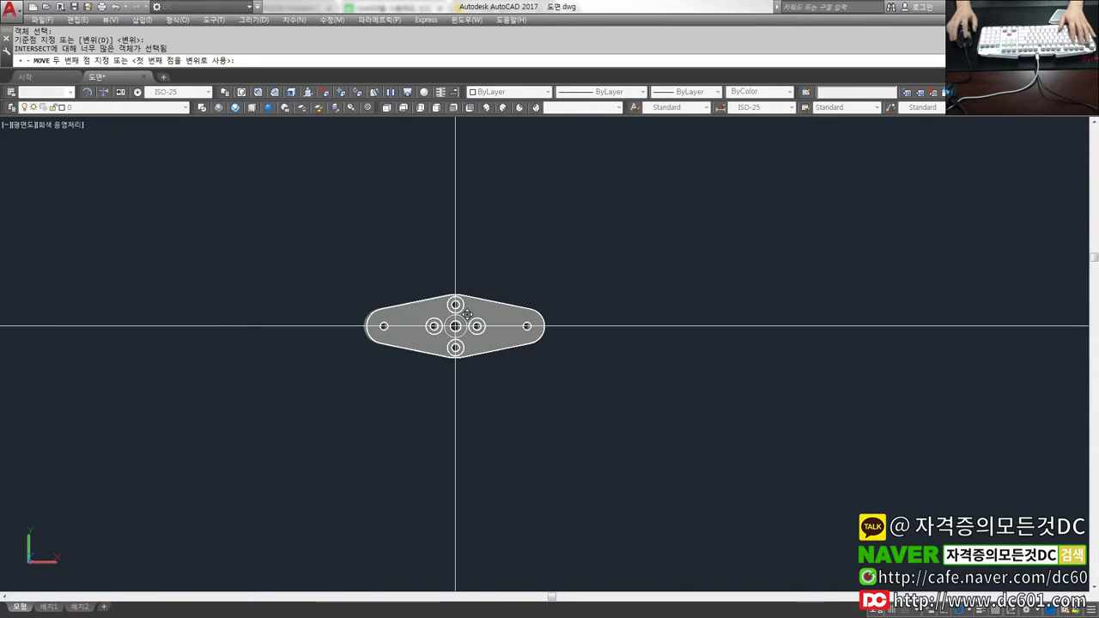
{"action": "key", "text": "Return"}
Step: Zoom All to show the whole drawing and enter VV for the Viewports dialog
{"action": "type", "text": "z"}
{"action": "key", "text": "Return"}
{"action": "type", "text": "a"}
{"action": "key", "text": "Return"}
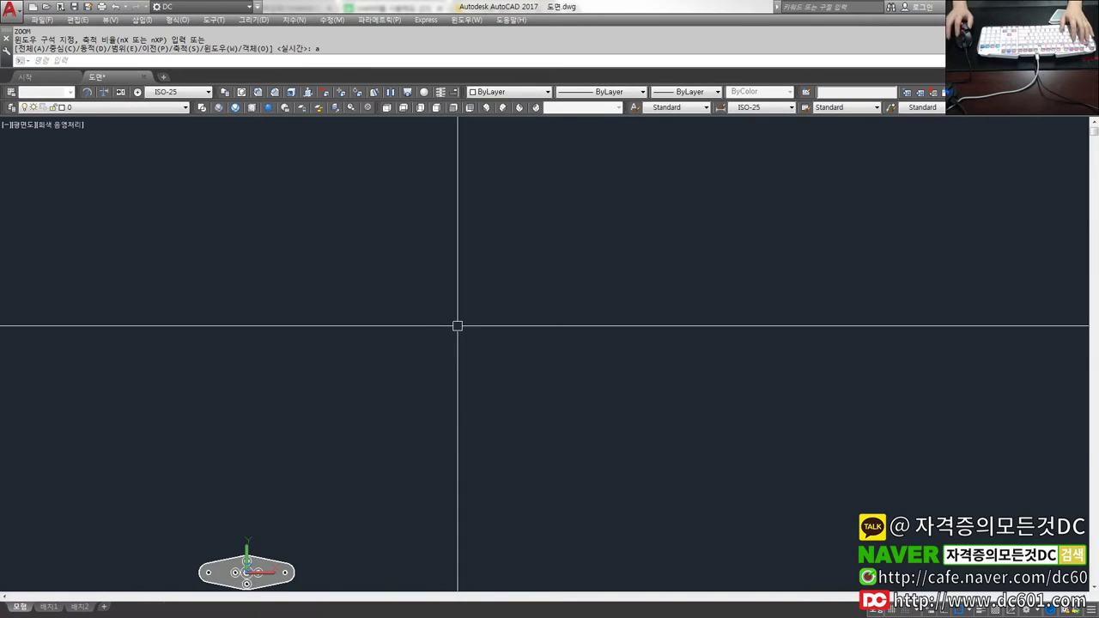
{"action": "type", "text": "vv"}
{"action": "key", "text": "Return"}
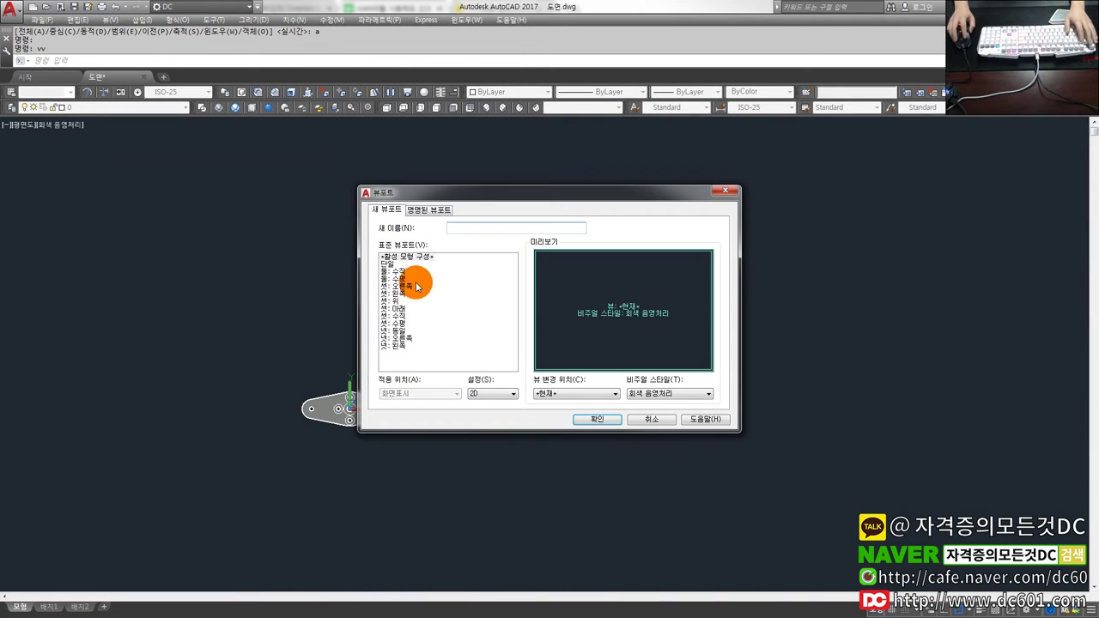
Step: Accept the three-viewport arrangement and zoom the top-right and left viewports to fit the plate
{"action": "left_click", "coordinate": [607, 419]}
{"action": "left_click", "coordinate": [738, 281]}
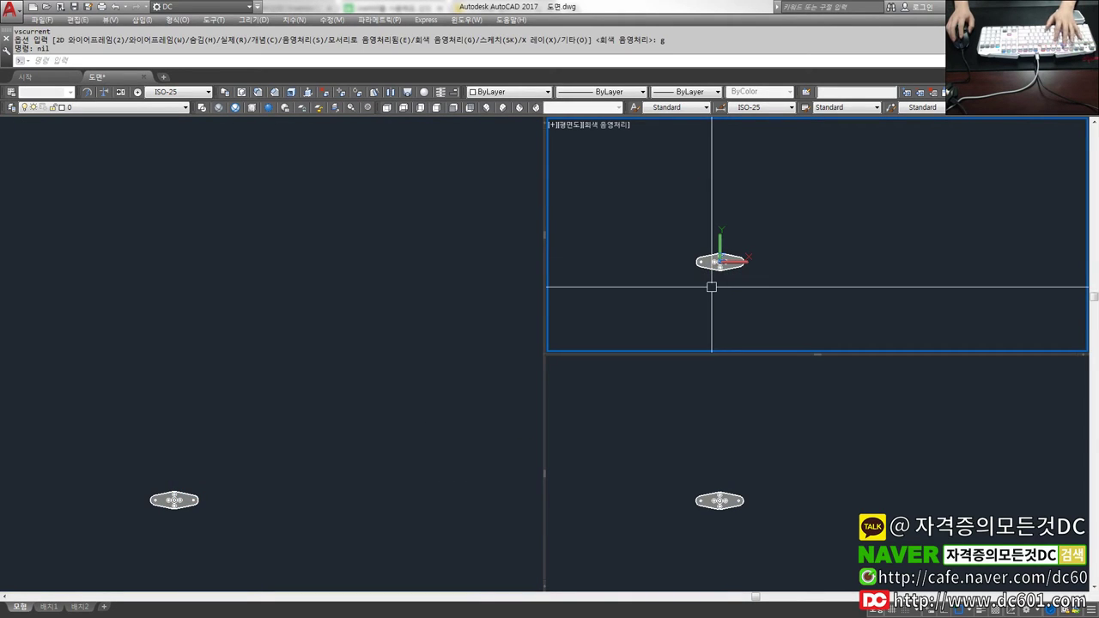
{"action": "type", "text": "z"}
{"action": "key", "text": "Return"}
{"action": "type", "text": "a"}
{"action": "key", "text": "Return"}
{"action": "left_click", "coordinate": [331, 373]}
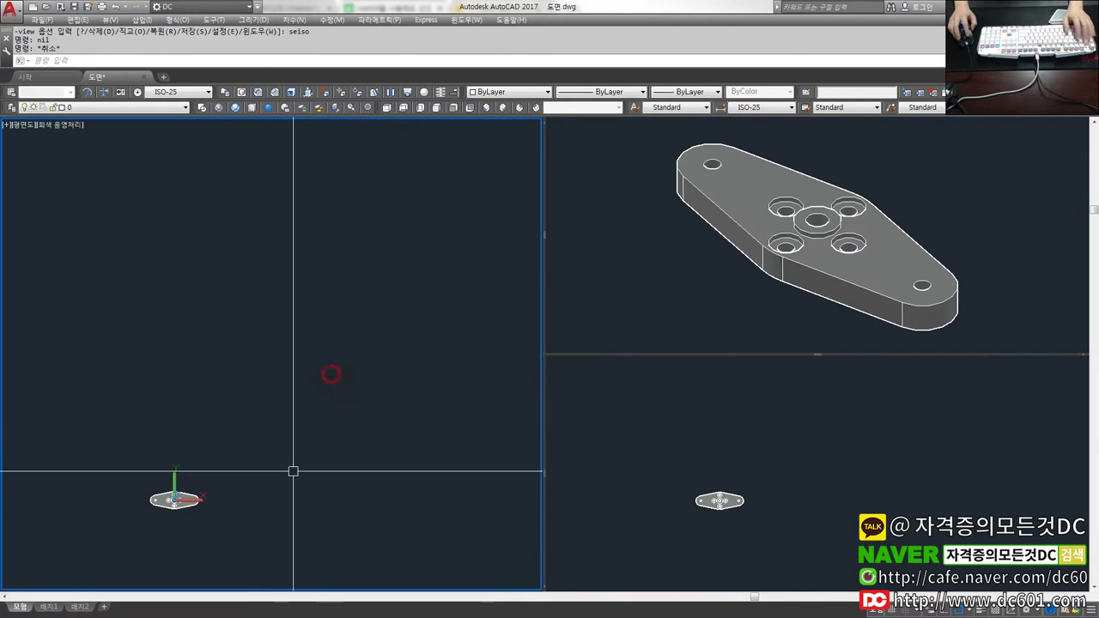
{"action": "scroll", "coordinate": [248, 497], "scroll_direction": "up", "scroll_amount": 2}
{"action": "type", "text": "x"}
{"action": "key", "text": "Return"}
{"action": "key", "text": "Escape"}
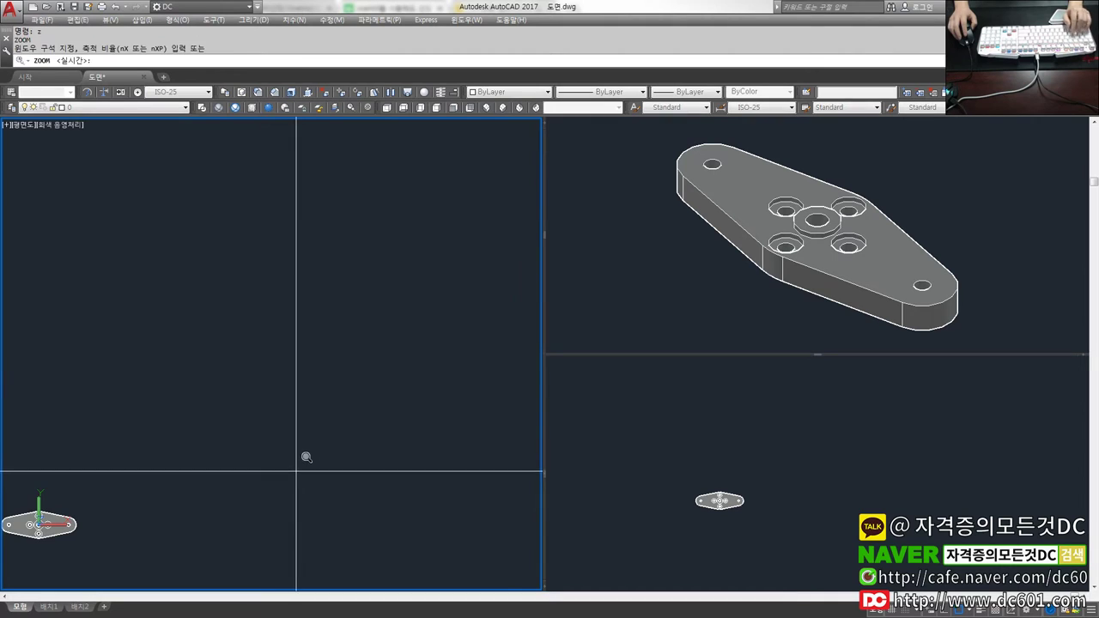
{"action": "type", "text": "e"}
Step: Zoom the bottom-right viewport to the plate's extents as the front view
{"action": "key", "text": "Return"}
{"action": "left_click", "coordinate": [760, 444]}
{"action": "key", "text": "z"}
{"action": "key", "text": "Return"}
{"action": "key", "text": "e"}
{"action": "key", "text": "Return"}
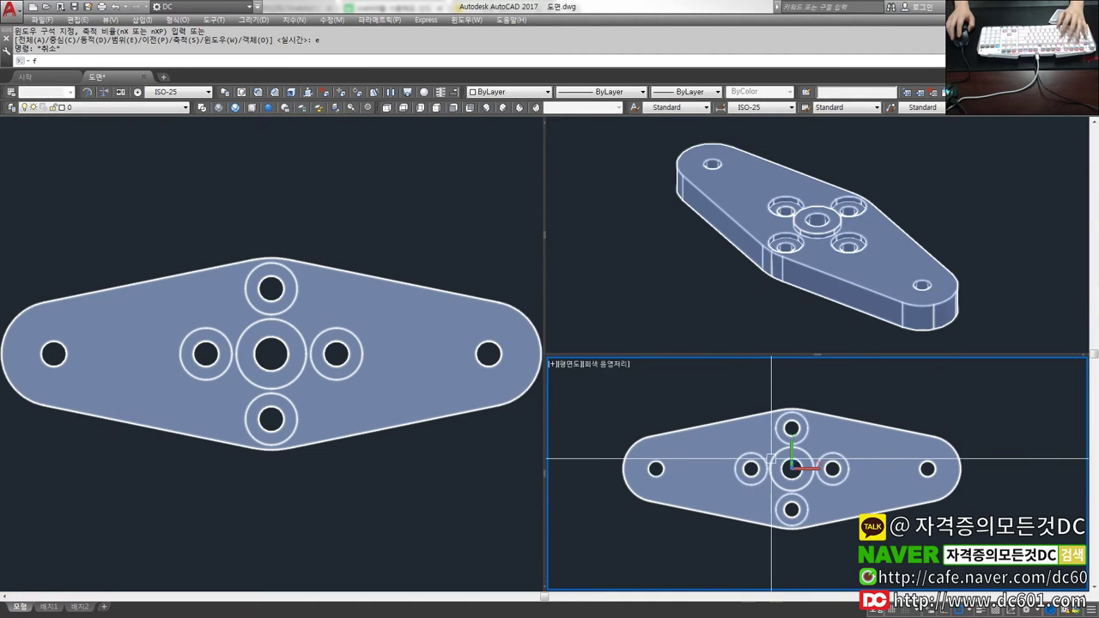
{"action": "type", "text": "g"}
{"action": "key", "text": "Return"}
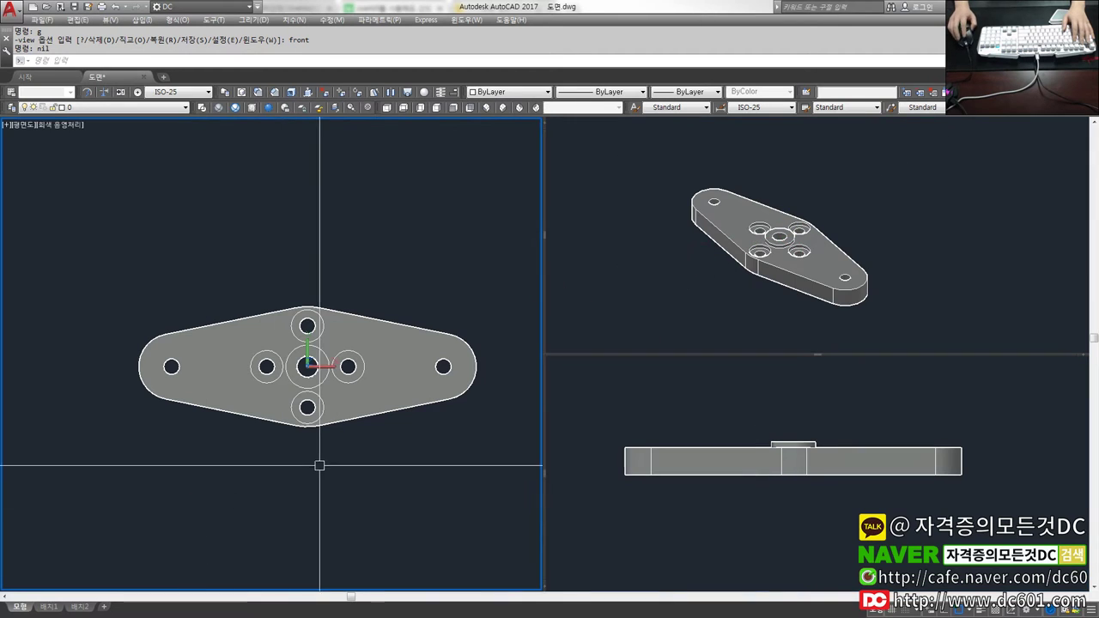
{"action": "key", "text": "ctrl+a"}
Step: Copy the plate to the right as a test, then erase the copy
{"action": "type", "text": "co"}
{"action": "key", "text": "Return"}
{"action": "left_click", "coordinate": [420, 384]}
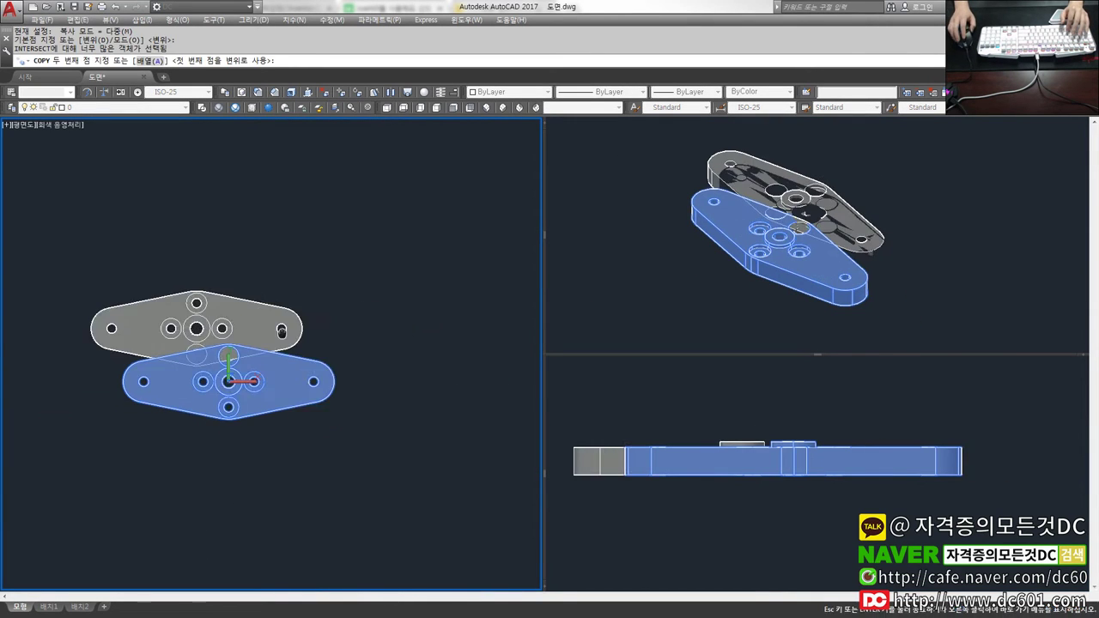
{"action": "middle_click_drag", "start_coordinate": [419, 384], "coordinate": [270, 387]}
{"action": "left_click", "coordinate": [522, 381]}
{"action": "key", "text": "Escape"}
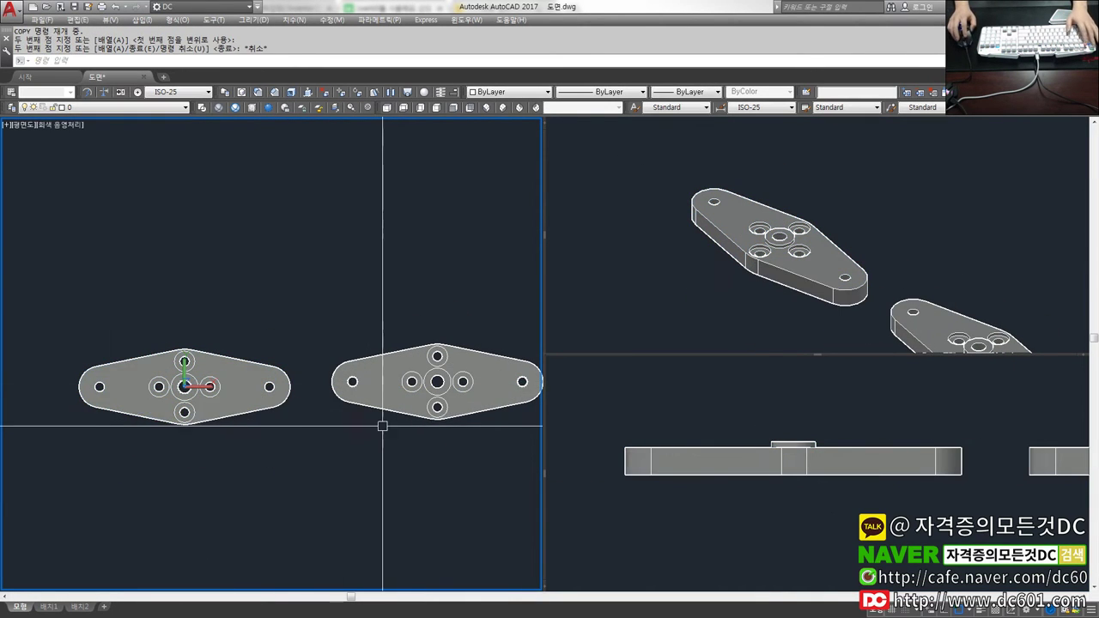
{"action": "type", "text": "e"}
{"action": "key", "text": "Return"}
{"action": "left_click", "coordinate": [448, 439]}
{"action": "left_click", "coordinate": [334, 337]}
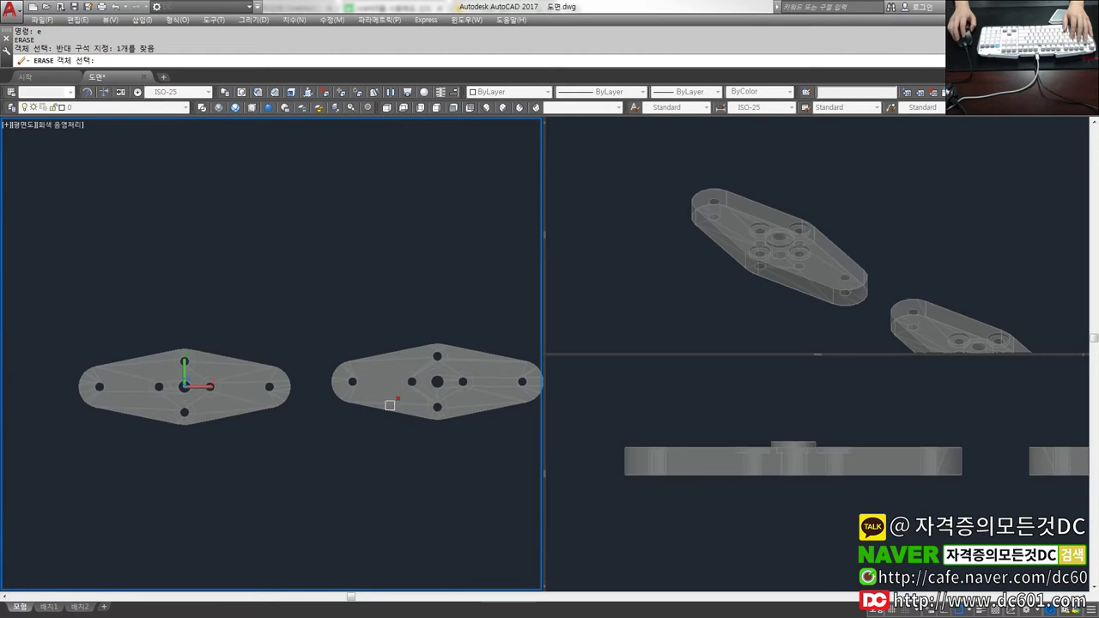
{"action": "key", "text": "Return"}
Step: Recentre the plate in the left viewport and switch to the 배치1 layout
{"action": "middle_click_drag", "start_coordinate": [93, 363], "coordinate": [128, 366]}
{"action": "scroll", "coordinate": [128, 367], "scroll_direction": "up", "scroll_amount": 3}
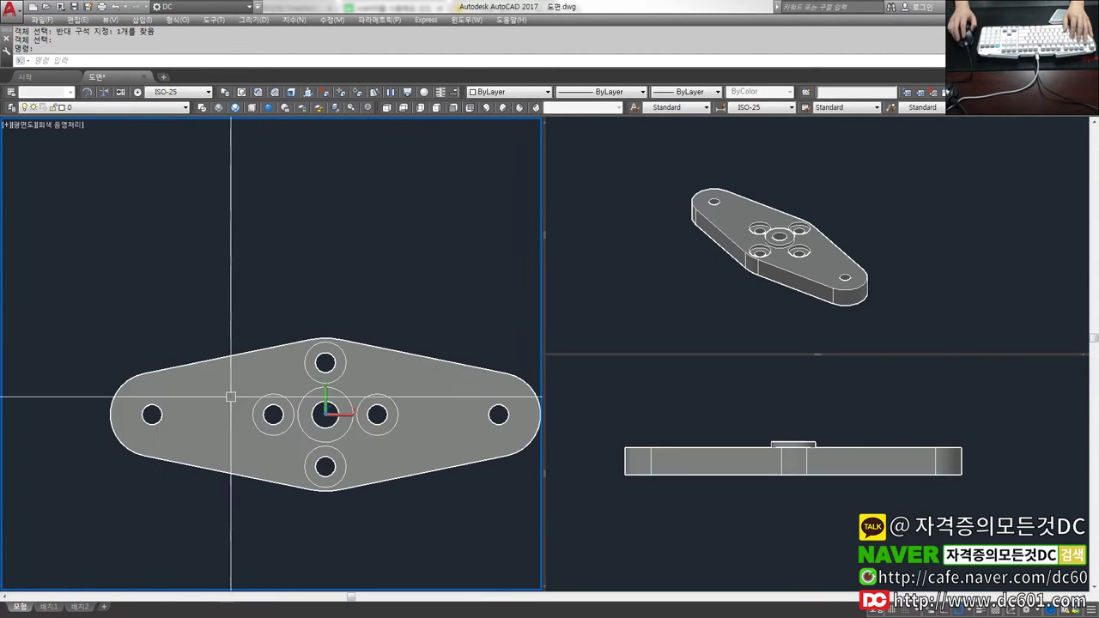
{"action": "mouse_move", "coordinate": [360, 386]}
{"action": "middle_mouse_down"}
{"action": "mouse_move", "coordinate": [225, 382]}
{"action": "mouse_move", "coordinate": [247, 362]}
{"action": "middle_mouse_up"}
{"action": "scroll", "coordinate": [227, 378], "scroll_direction": "down", "scroll_amount": 2}
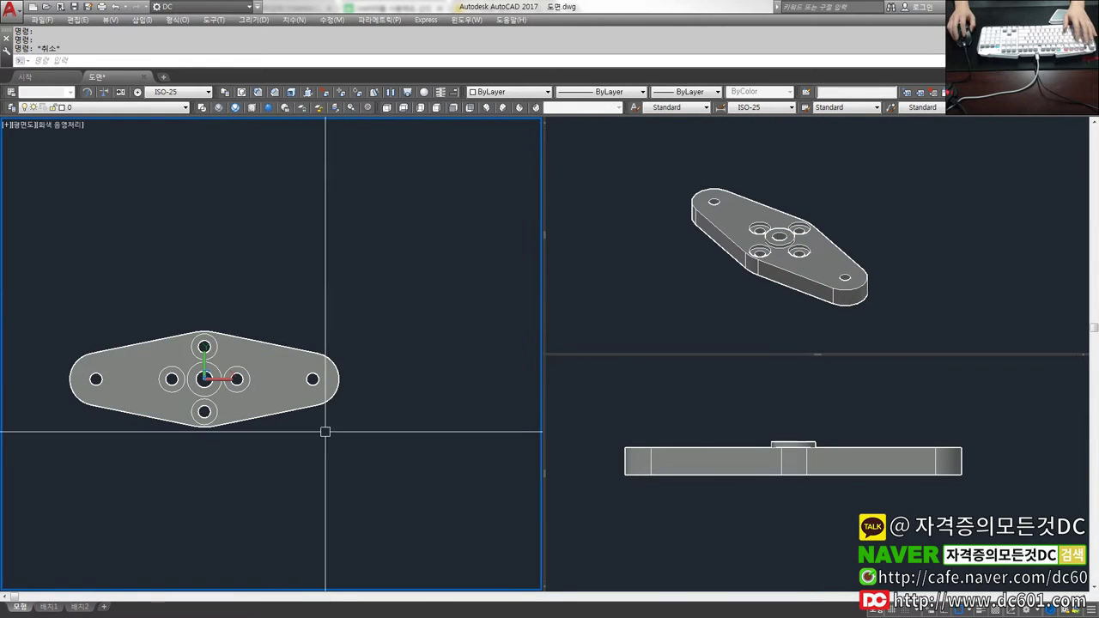
{"action": "left_click", "coordinate": [50, 606]}
{"action": "left_click", "coordinate": [45, 91]}
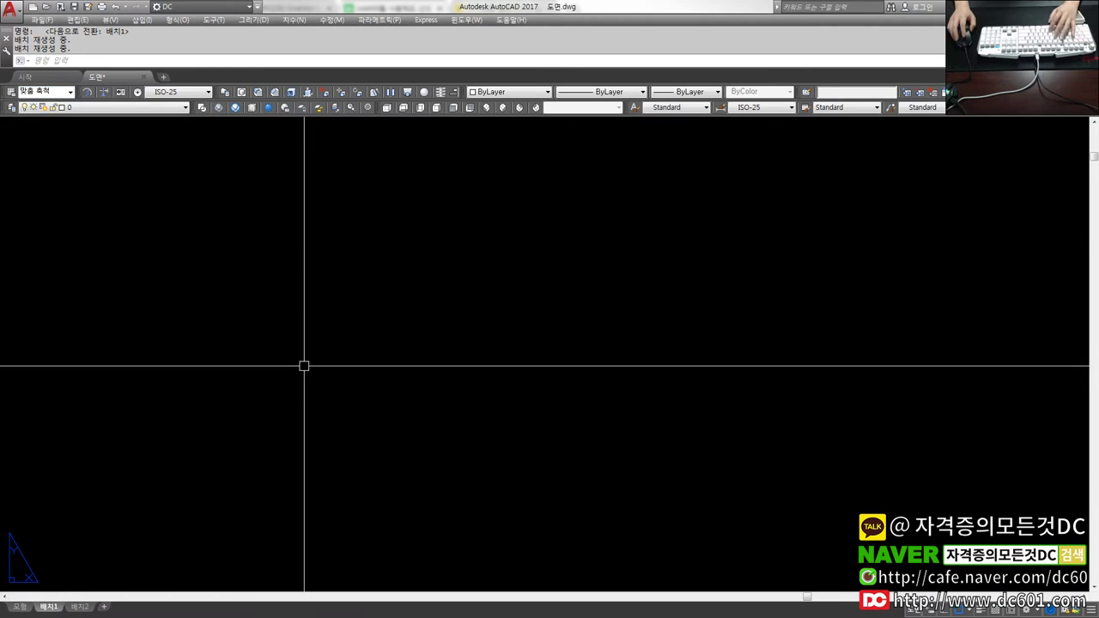
Step: Draw a single layout viewport with the V command, then erase it
{"action": "type", "text": "mv"}
{"action": "key", "text": "Return"}
{"action": "left_click", "coordinate": [233, 422]}
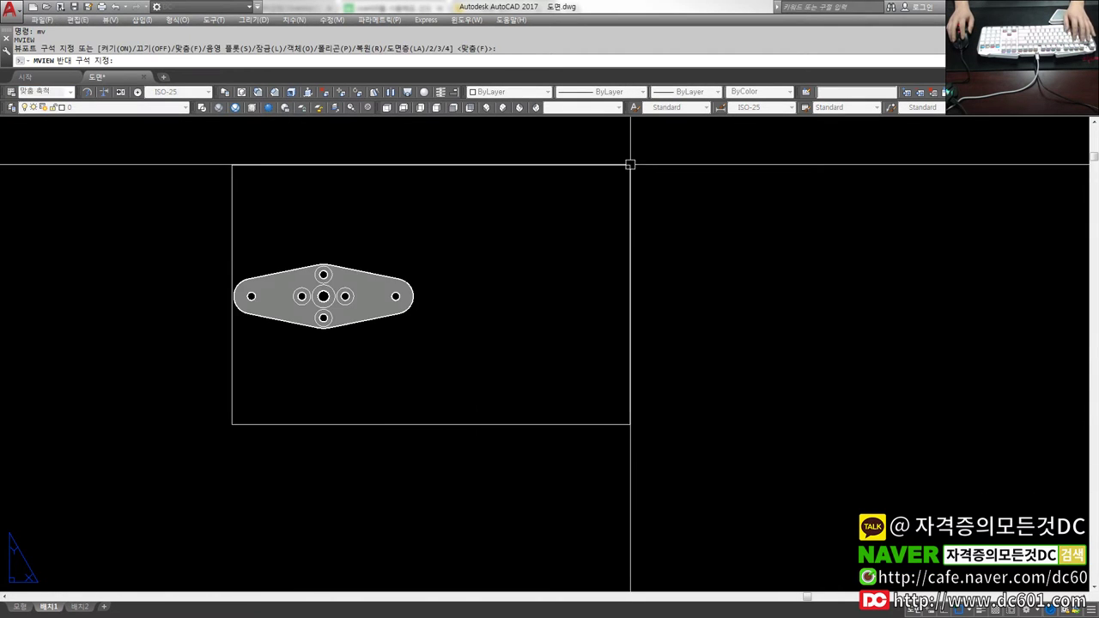
{"action": "left_click", "coordinate": [637, 155]}
{"action": "middle_click_drag", "start_coordinate": [397, 282], "coordinate": [401, 308]}
{"action": "type", "text": "e"}
{"action": "key", "text": "Return"}
{"action": "left_click", "coordinate": [699, 429]}
{"action": "left_click", "coordinate": [412, 304]}
{"action": "key", "text": "Return"}
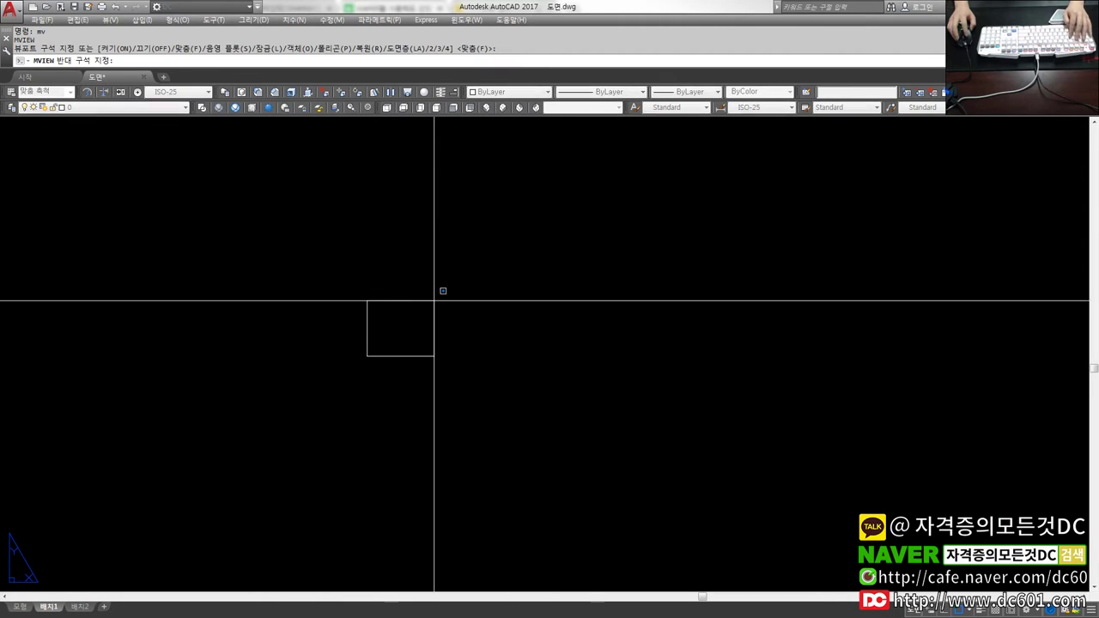
Step: Create a set of four layout viewports across the sheet
{"action": "left_click", "coordinate": [666, 400]}
{"action": "left_click", "coordinate": [480, 253]}
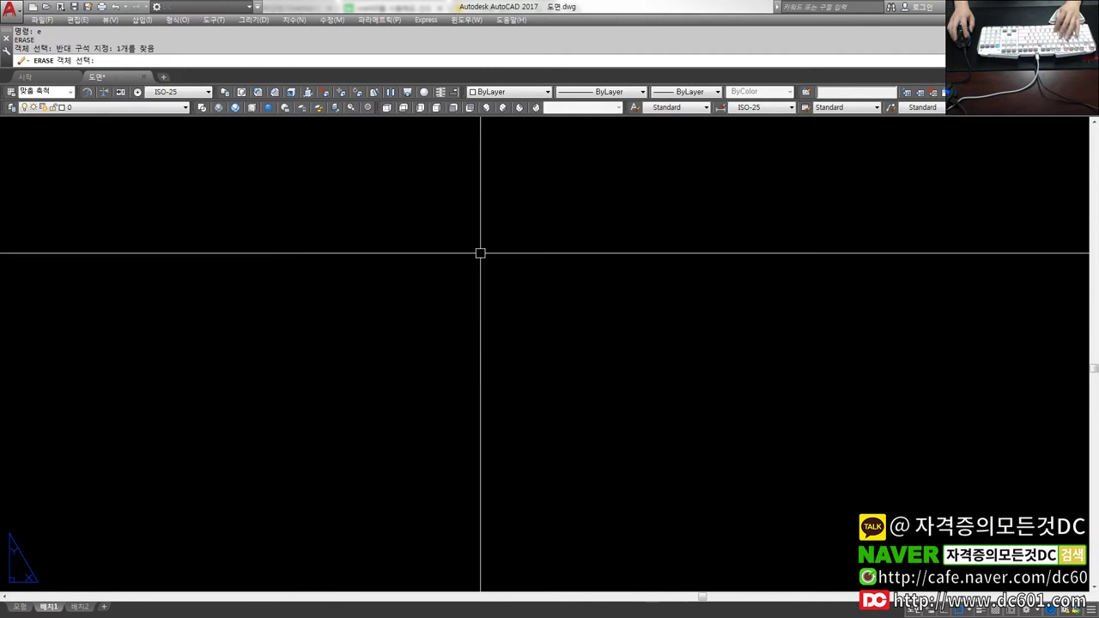
{"action": "type", "text": "mv"}
{"action": "key", "text": "Return"}
{"action": "type", "text": "4"}
{"action": "key", "text": "Return"}
{"action": "left_click", "coordinate": [355, 409]}
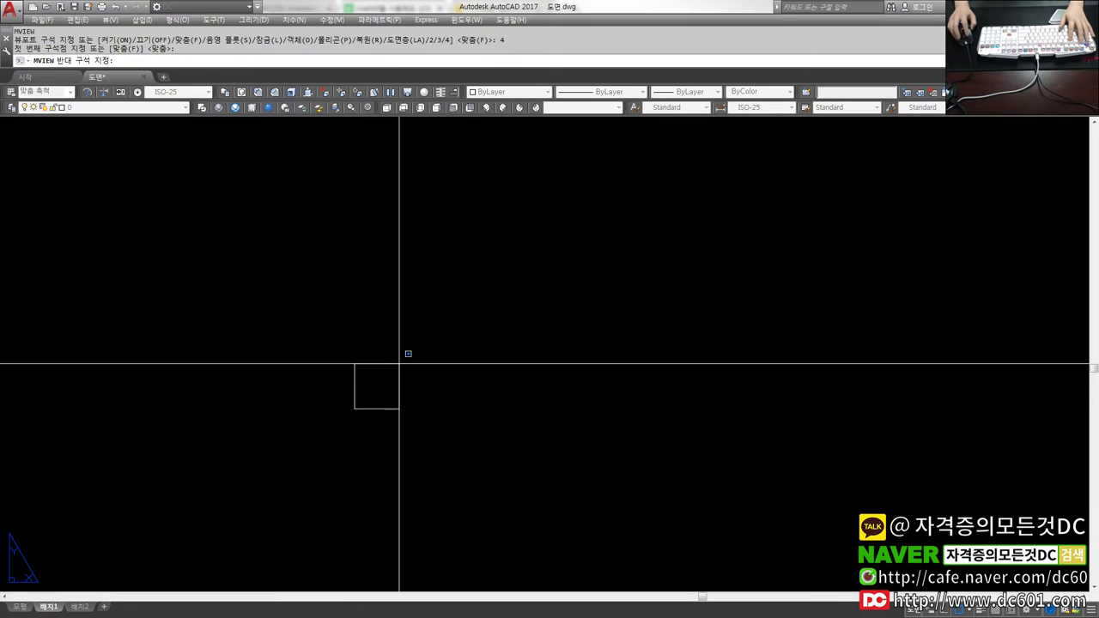
{"action": "left_click", "coordinate": [546, 249]}
Step: Enter the top-left viewport, then return to paper space on the layout
{"action": "double_click", "coordinate": [401, 299]}
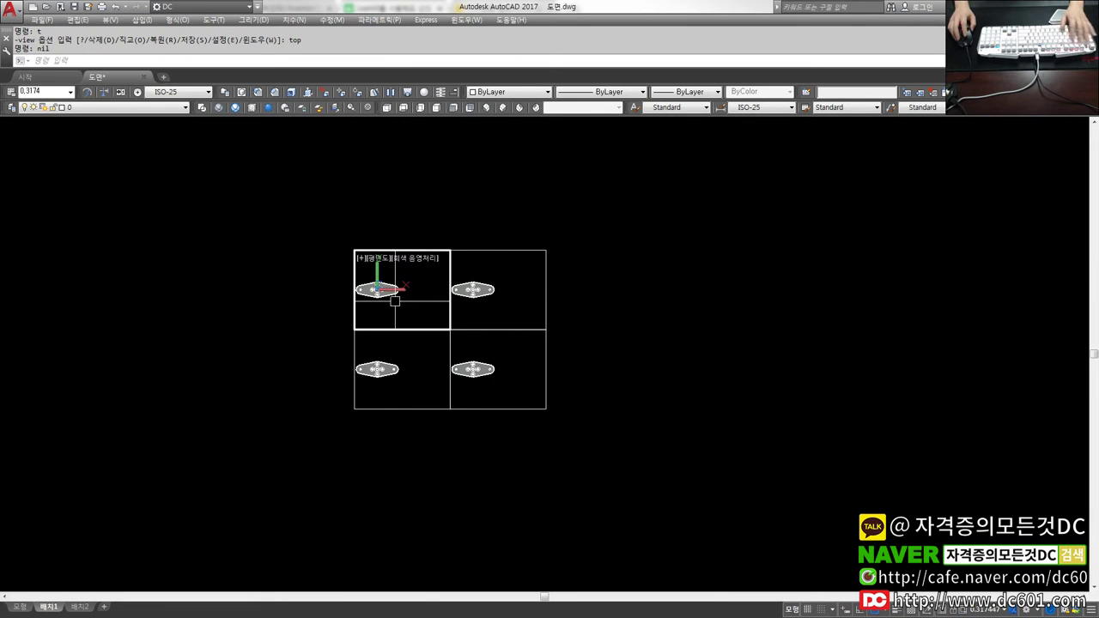
{"action": "right_click", "coordinate": [375, 339]}
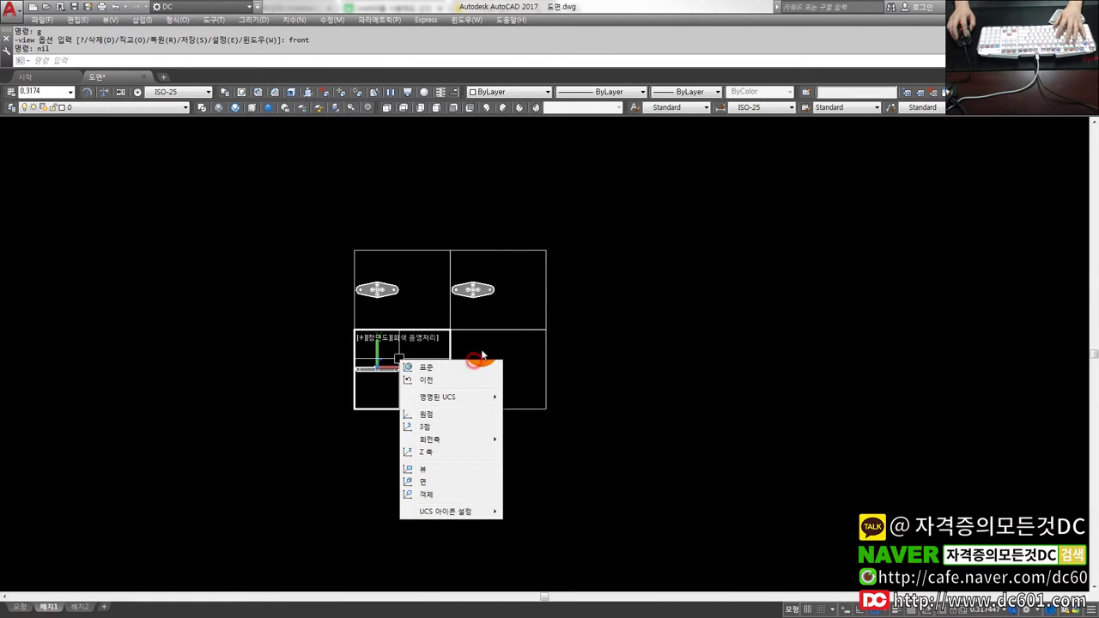
{"action": "left_click", "coordinate": [489, 350]}
{"action": "type", "text": "-v"}
{"action": "double_click", "coordinate": [571, 372]}
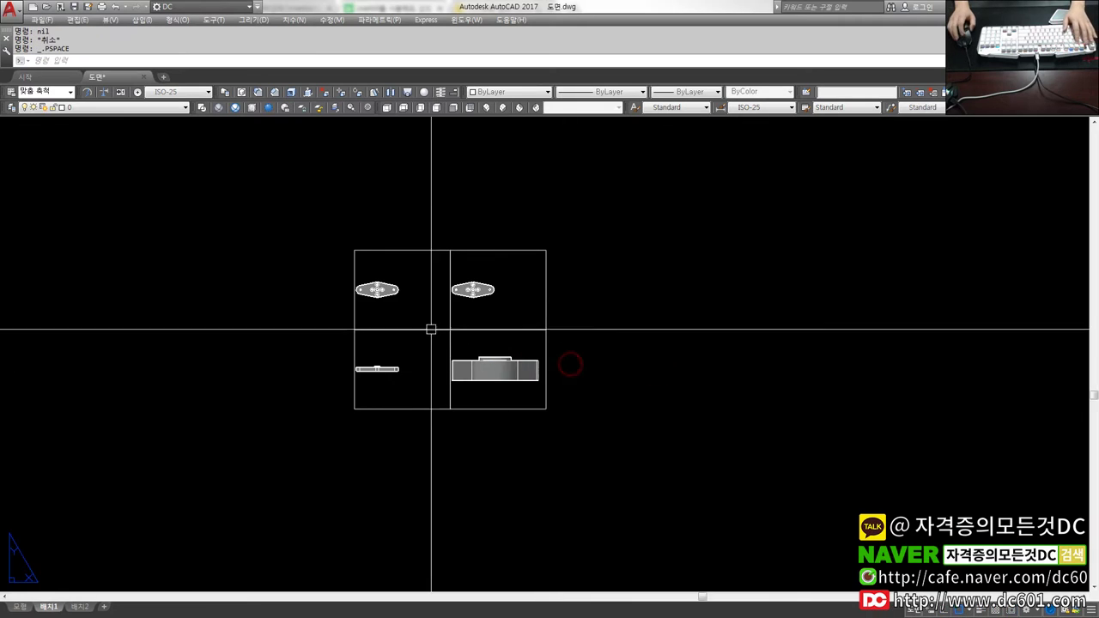
Step: Zoom the layout and make the top-left plan viewport current
{"action": "scroll", "coordinate": [429, 327], "scroll_direction": "up", "scroll_amount": 4}
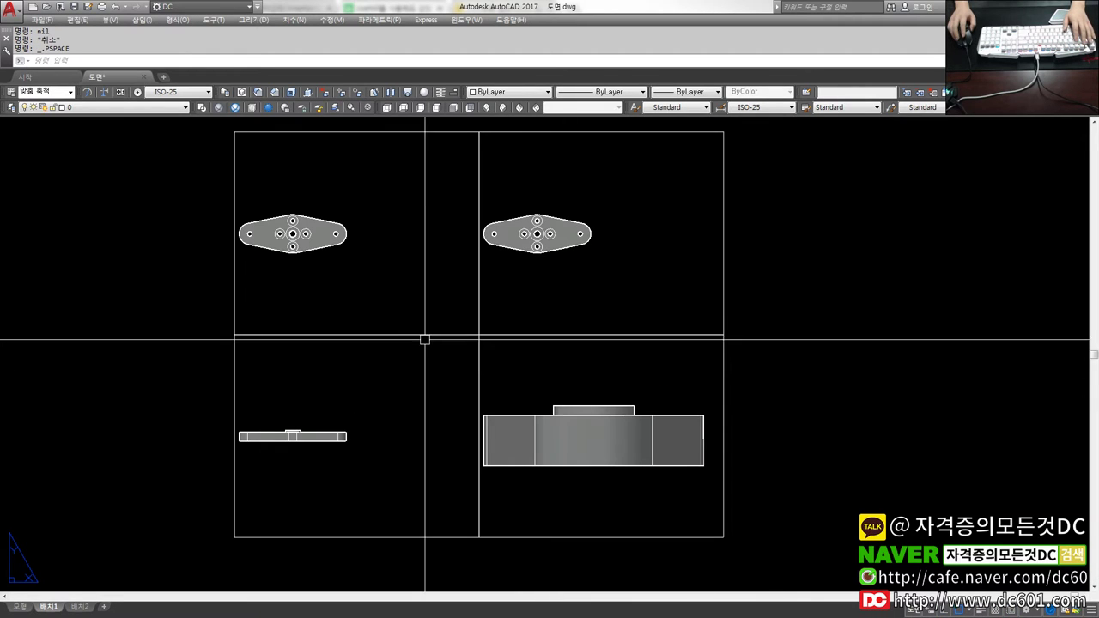
{"action": "left_click", "coordinate": [542, 392]}
{"action": "scroll", "coordinate": [358, 311], "scroll_direction": "down", "scroll_amount": 2}
{"action": "key", "text": "Escape"}
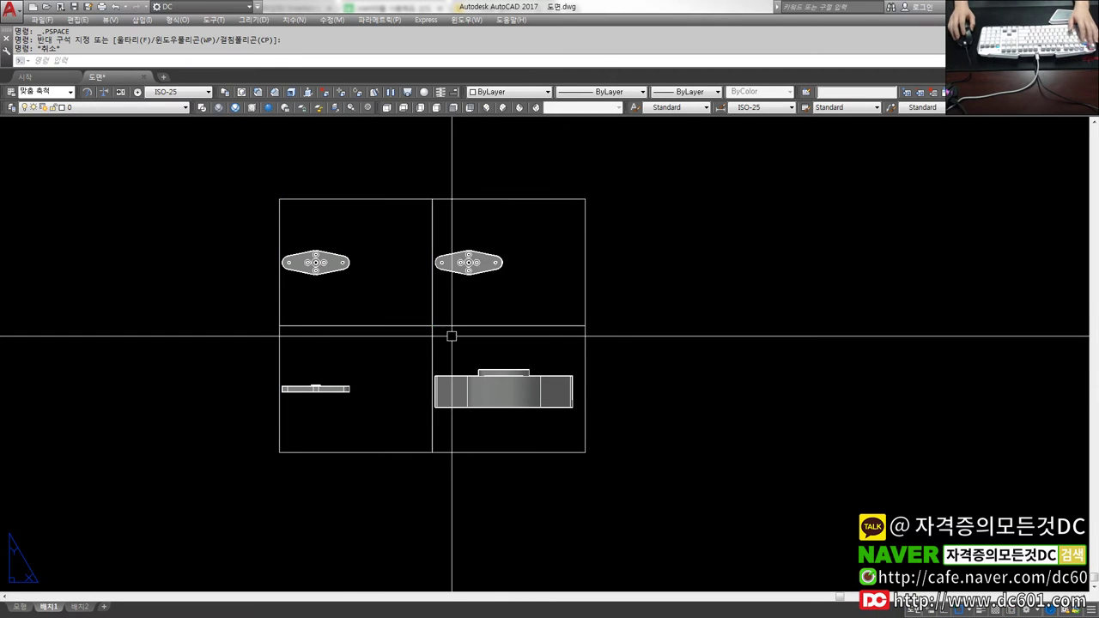
{"action": "double_click", "coordinate": [347, 367]}
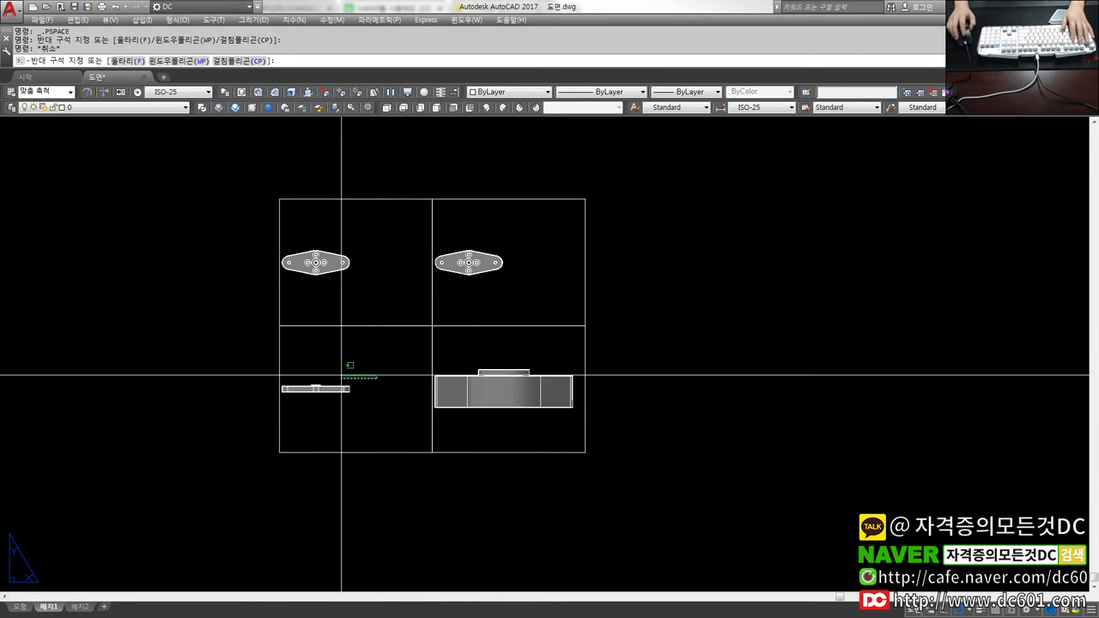
{"action": "scroll", "coordinate": [371, 277], "scroll_direction": "up", "scroll_amount": 1}
{"action": "left_click", "coordinate": [241, 92]}
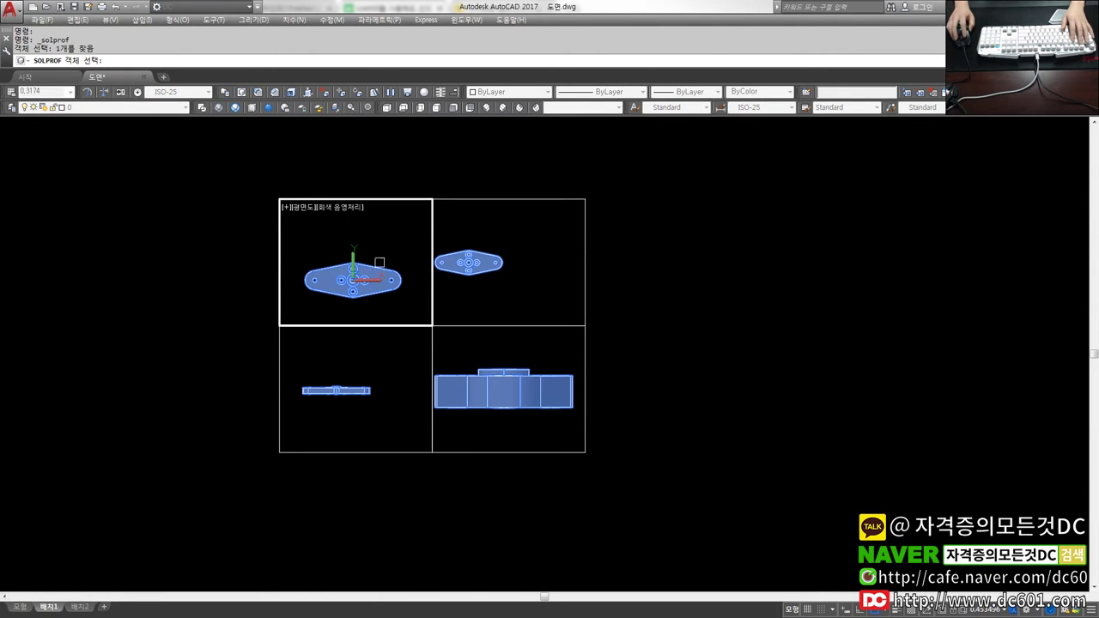
Step: Generate SOLPROF profile outlines of the plate in the plan, front and side viewports
{"action": "key", "text": "Return"}
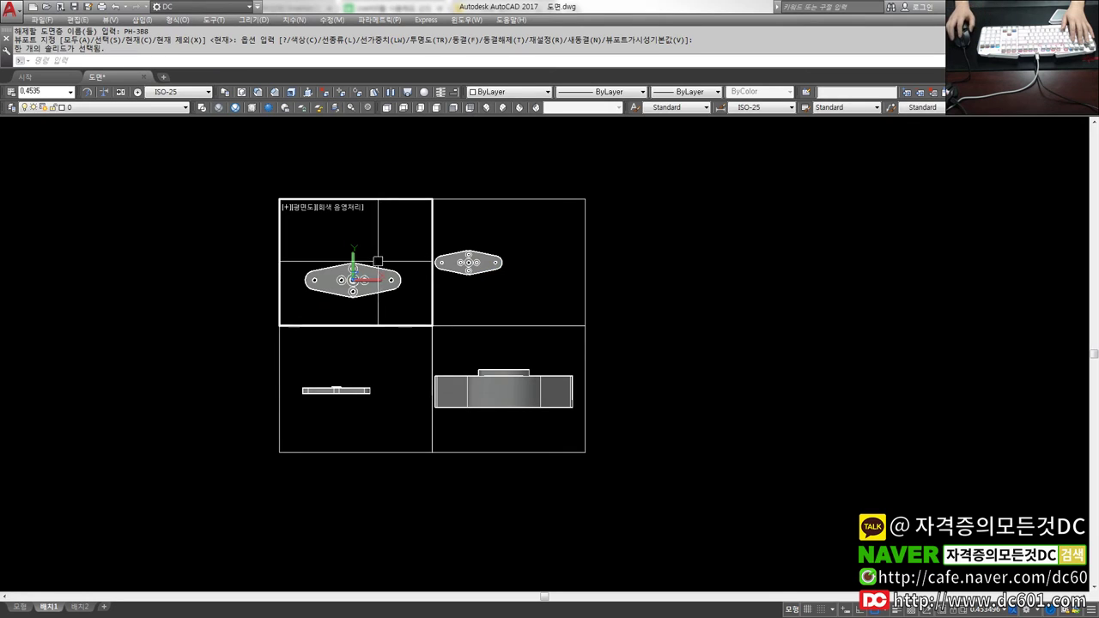
{"action": "key", "text": "Return"}
{"action": "left_click", "coordinate": [387, 362]}
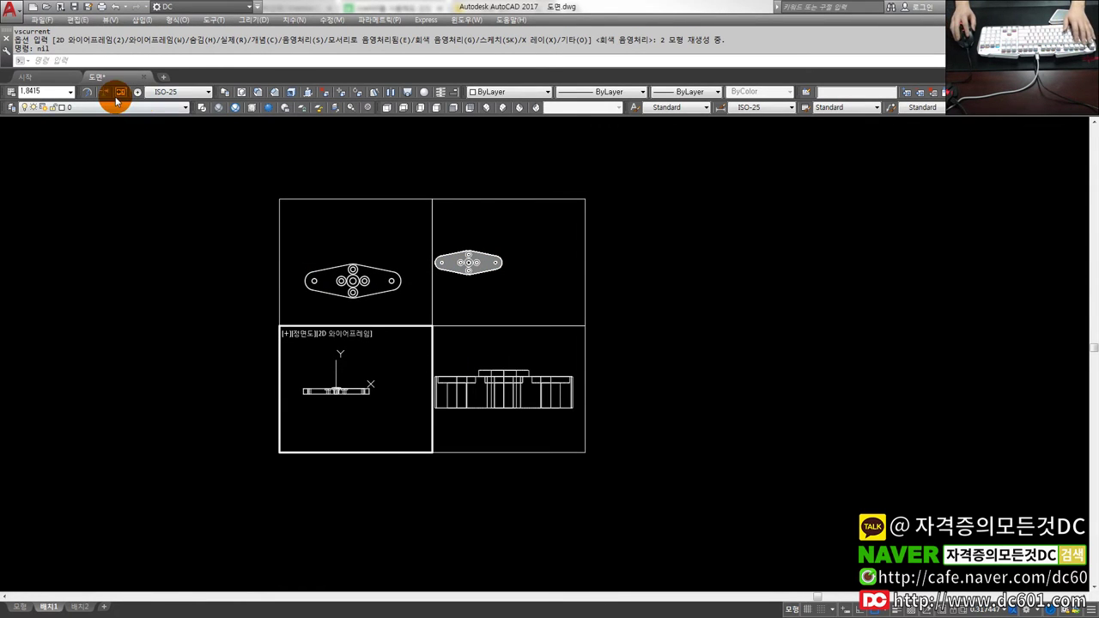
{"action": "left_click", "coordinate": [240, 92]}
{"action": "key", "text": "Return"}
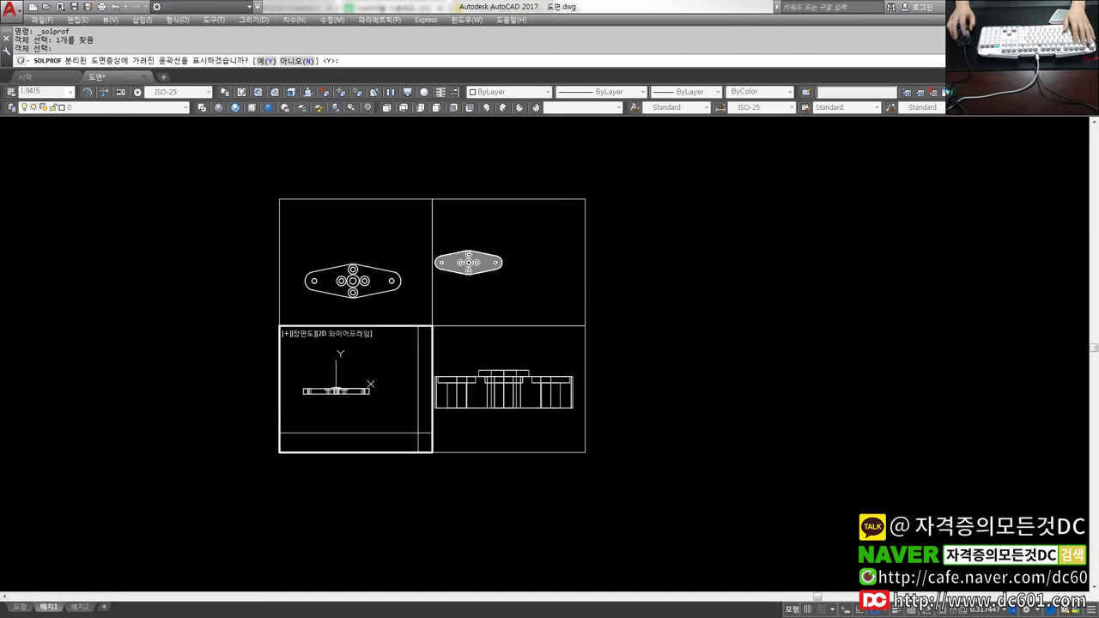
{"action": "key", "text": "Return"}
{"action": "key", "text": "Return"}
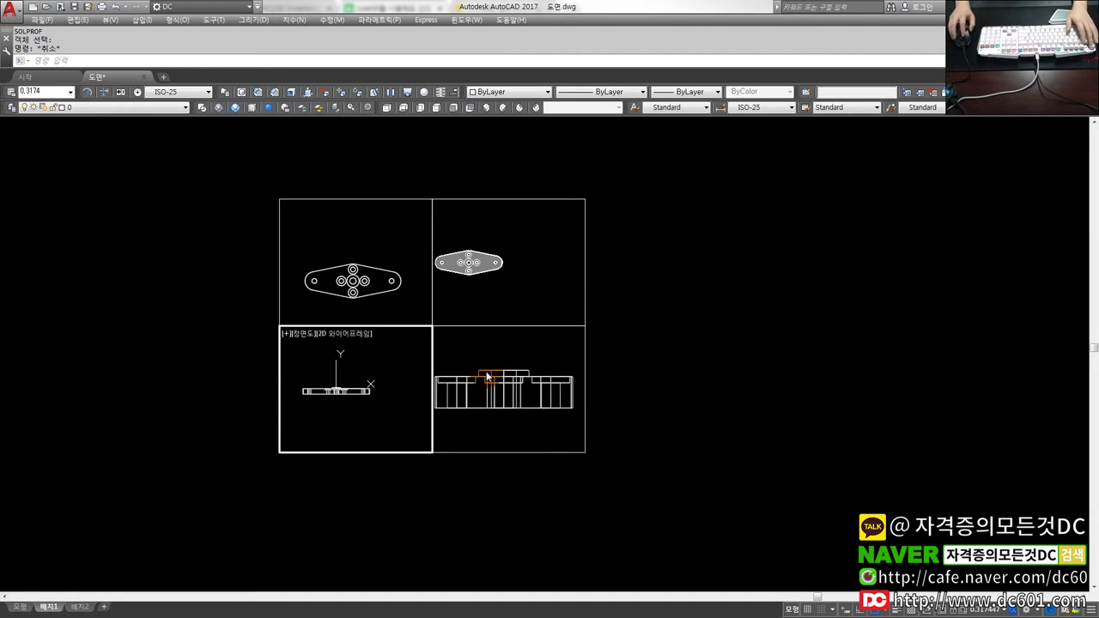
{"action": "key", "text": "Return"}
{"action": "key", "text": "Return"}
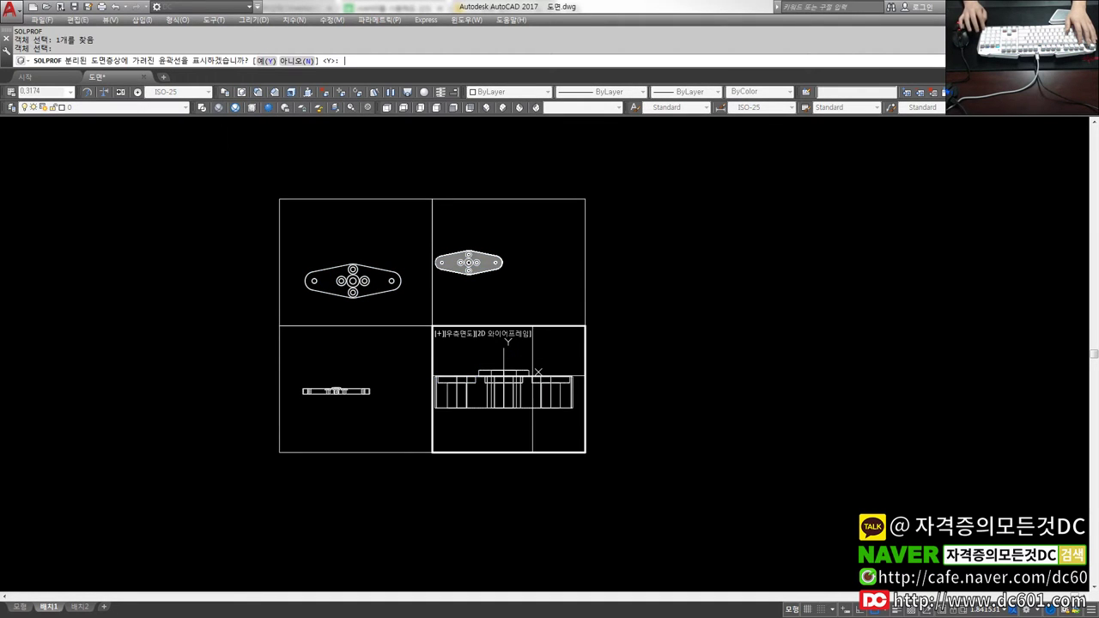
{"action": "key", "text": "Return"}
{"action": "key", "text": "Return"}
{"action": "key", "text": "Escape"}
Step: Erase the solid from the isometric viewport, then maximise that view in model space
{"action": "left_click", "coordinate": [500, 268]}
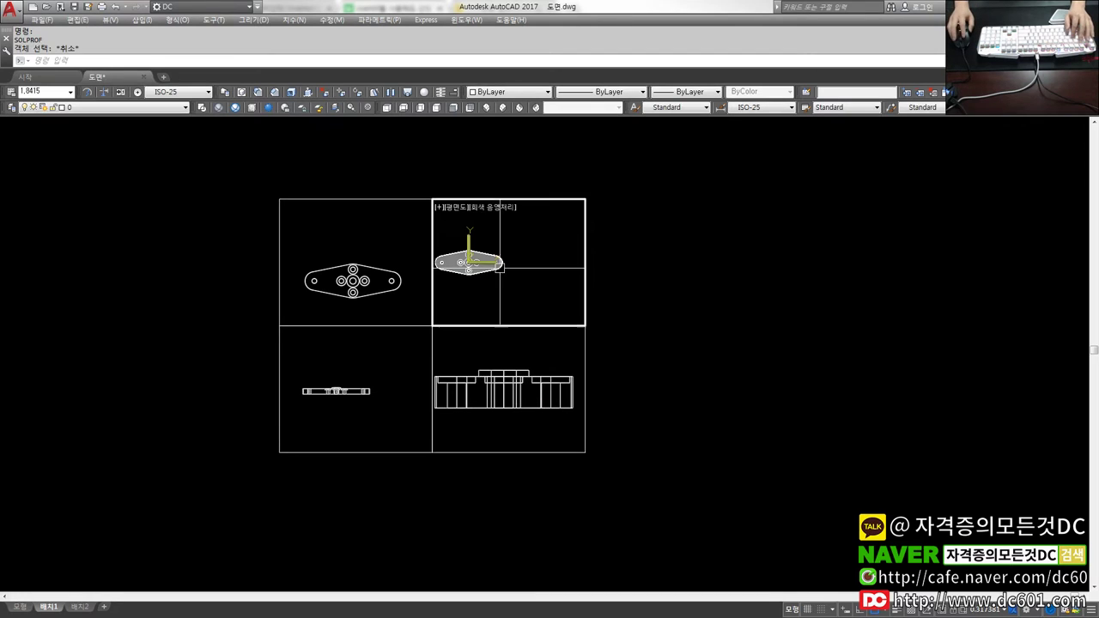
{"action": "left_click", "coordinate": [483, 273]}
{"action": "type", "text": "e"}
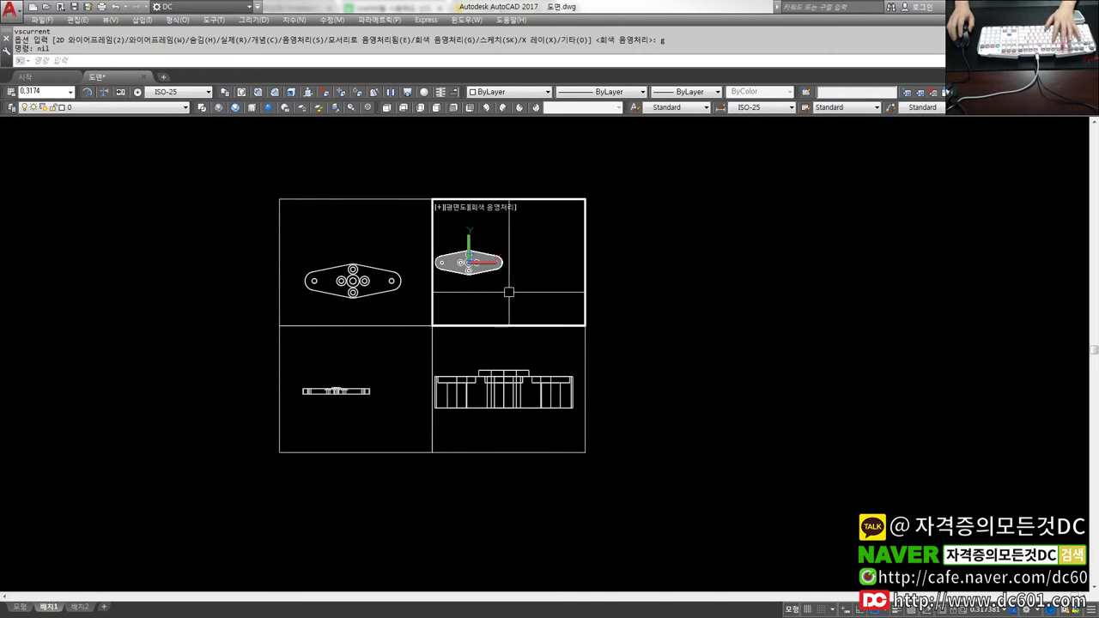
{"action": "type", "text": "e"}
{"action": "key", "text": "Return"}
{"action": "left_click", "coordinate": [501, 276]}
{"action": "key", "text": "Return"}
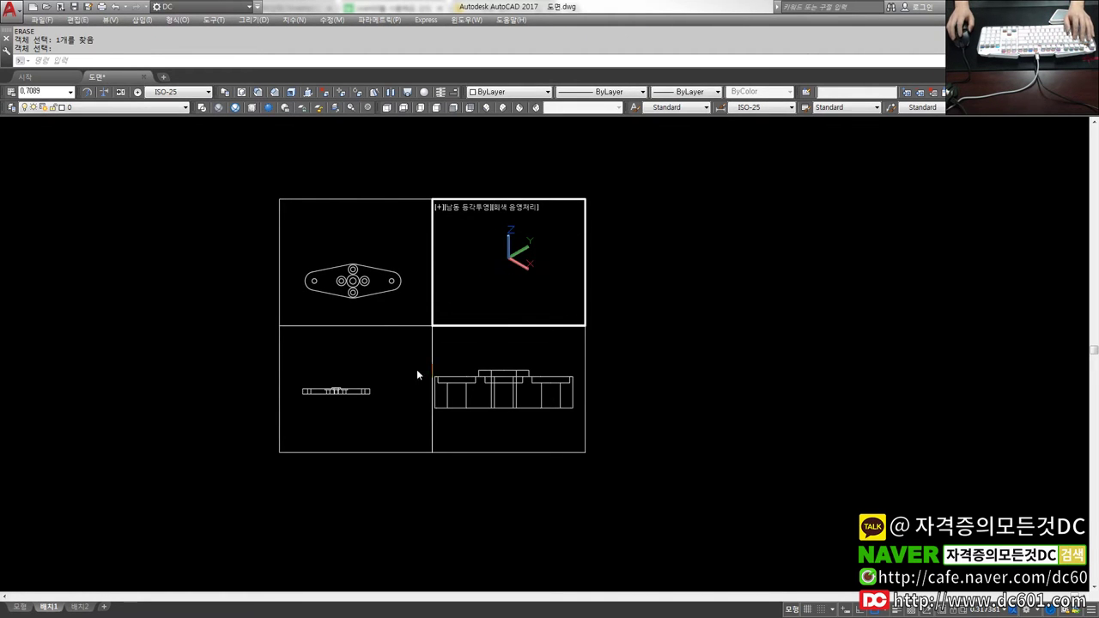
{"action": "left_click", "coordinate": [23, 612]}
{"action": "left_click", "coordinate": [755, 253]}
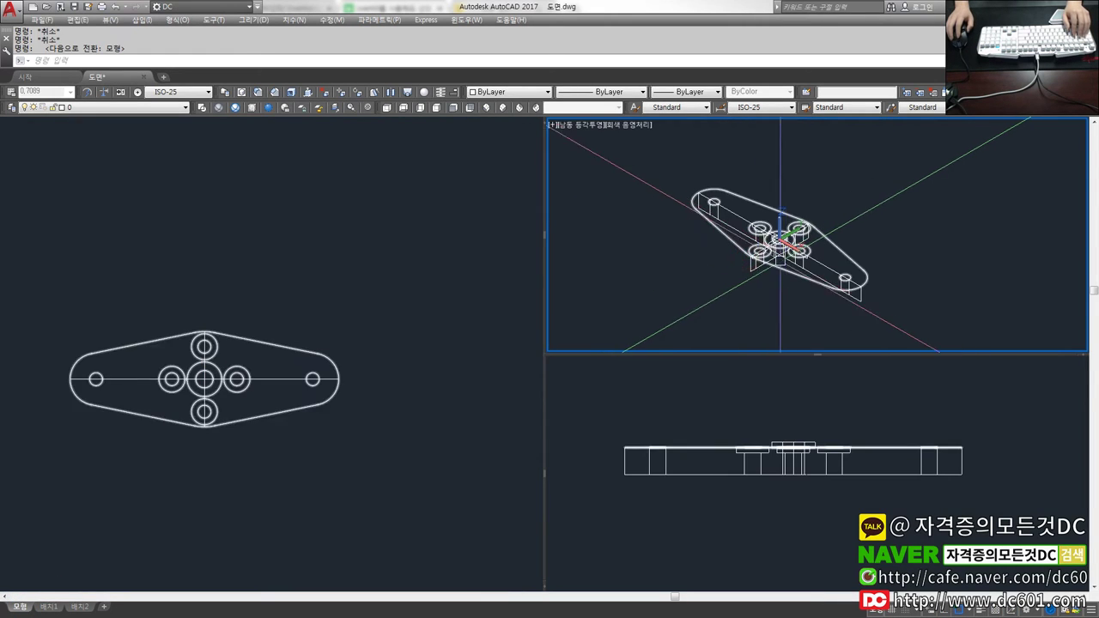
Step: Orbit the plate in 3D, return to Layout1 and select the plan-view profile
{"action": "mouse_move", "coordinate": [720, 290]}
{"action": "middle_mouse_down", "text": "shift"}
{"action": "mouse_move", "coordinate": [552, 388]}
{"action": "mouse_move", "coordinate": [650, 343]}
{"action": "mouse_move", "coordinate": [558, 413]}
{"action": "mouse_move", "coordinate": [638, 478]}
{"action": "mouse_move", "coordinate": [687, 417]}
{"action": "mouse_move", "coordinate": [605, 449]}
{"action": "mouse_move", "coordinate": [715, 417]}
{"action": "mouse_move", "coordinate": [488, 478]}
{"action": "mouse_move", "coordinate": [336, 483]}
{"action": "middle_mouse_up", "text": "shift"}
{"action": "left_click", "coordinate": [46, 608]}
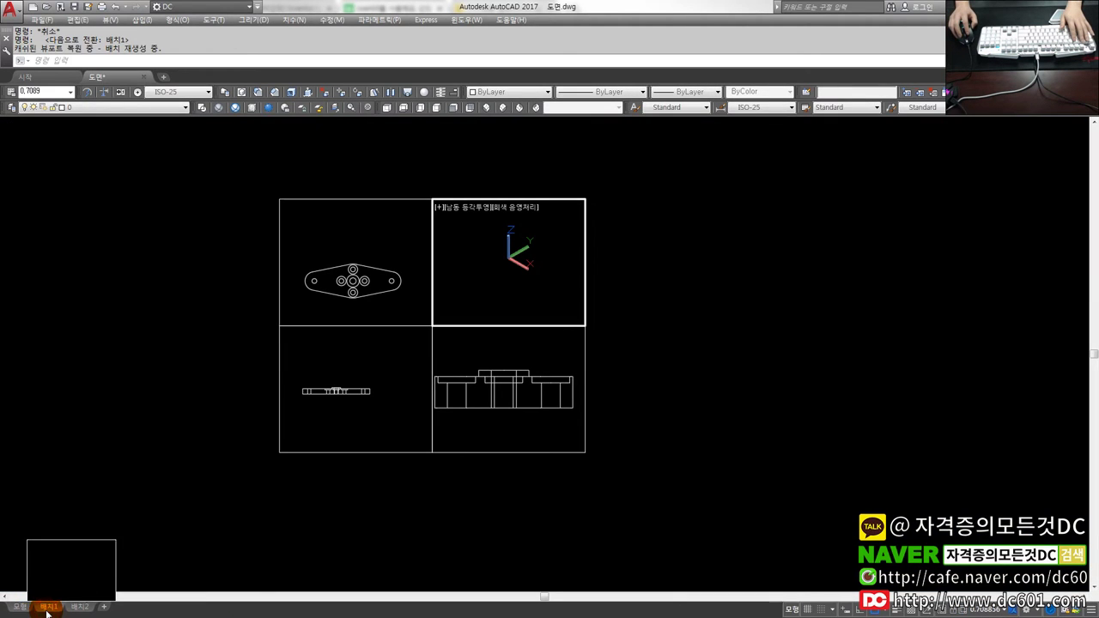
{"action": "left_click", "coordinate": [21, 609]}
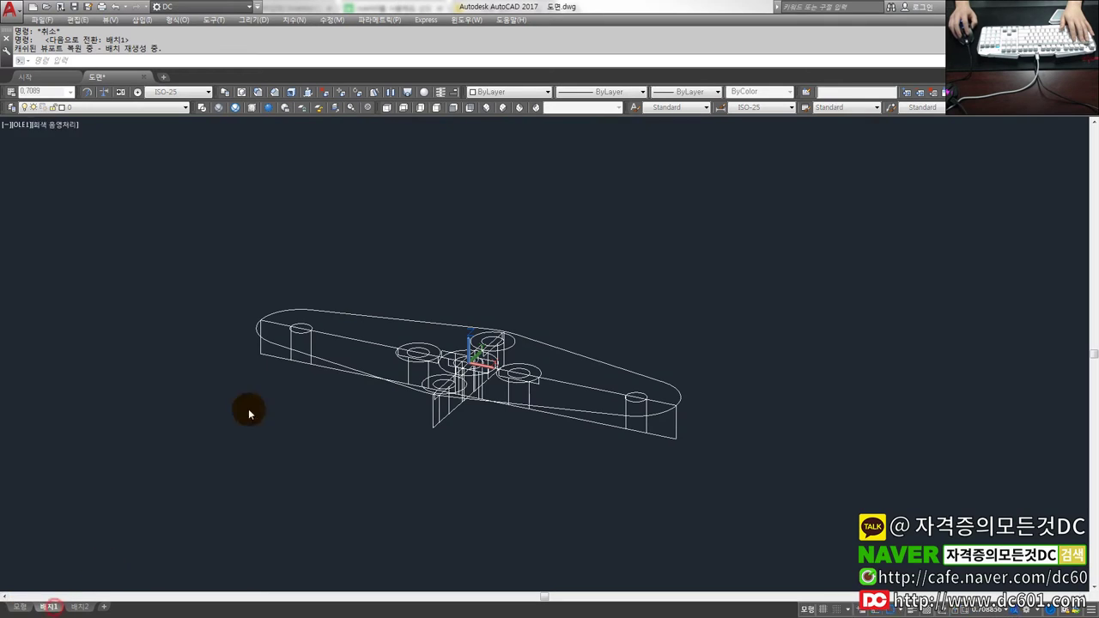
{"action": "left_click", "coordinate": [48, 607]}
{"action": "left_click", "coordinate": [295, 256]}
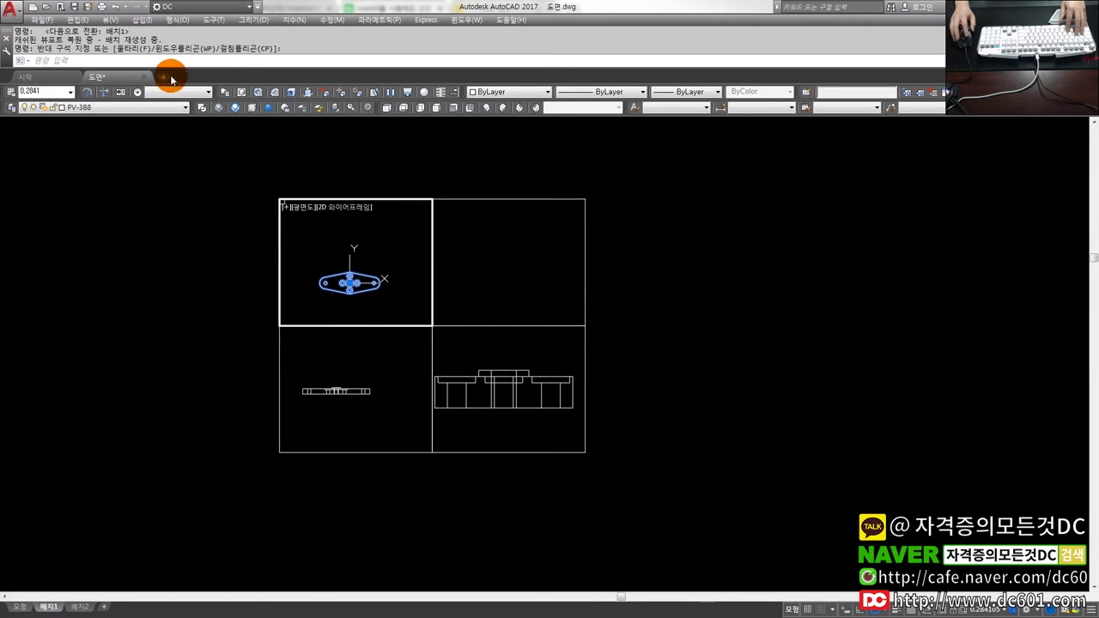
{"action": "left_click", "coordinate": [26, 26]}
Step: Create a new drawing from [DC] 기계.dwt and paste the plan profile into its model space
{"action": "left_click", "coordinate": [52, 33]}
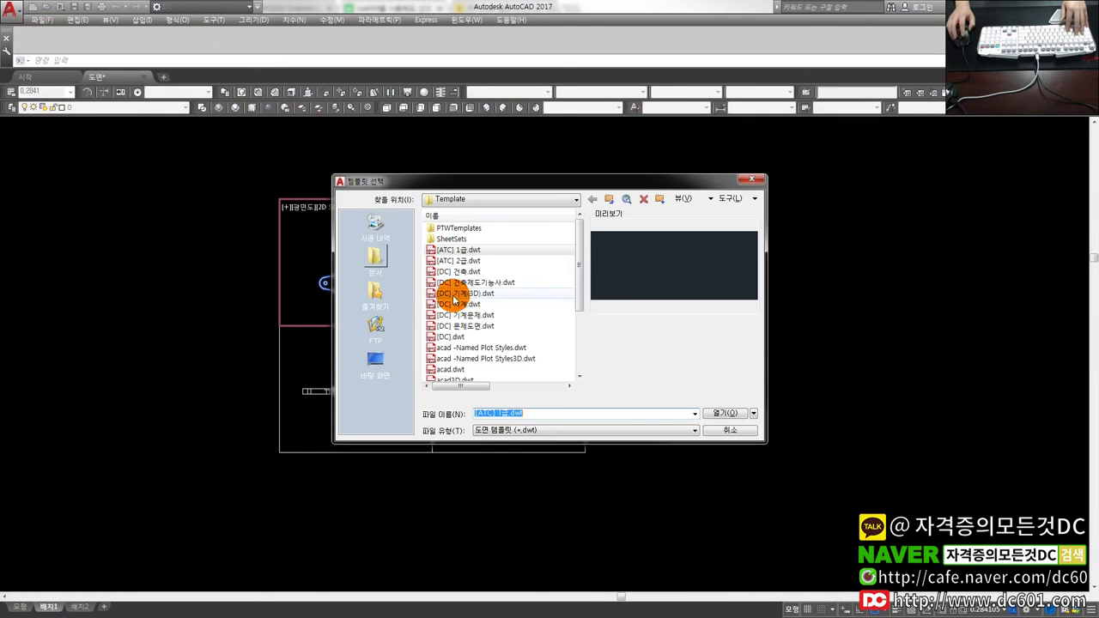
{"action": "double_click", "coordinate": [479, 305]}
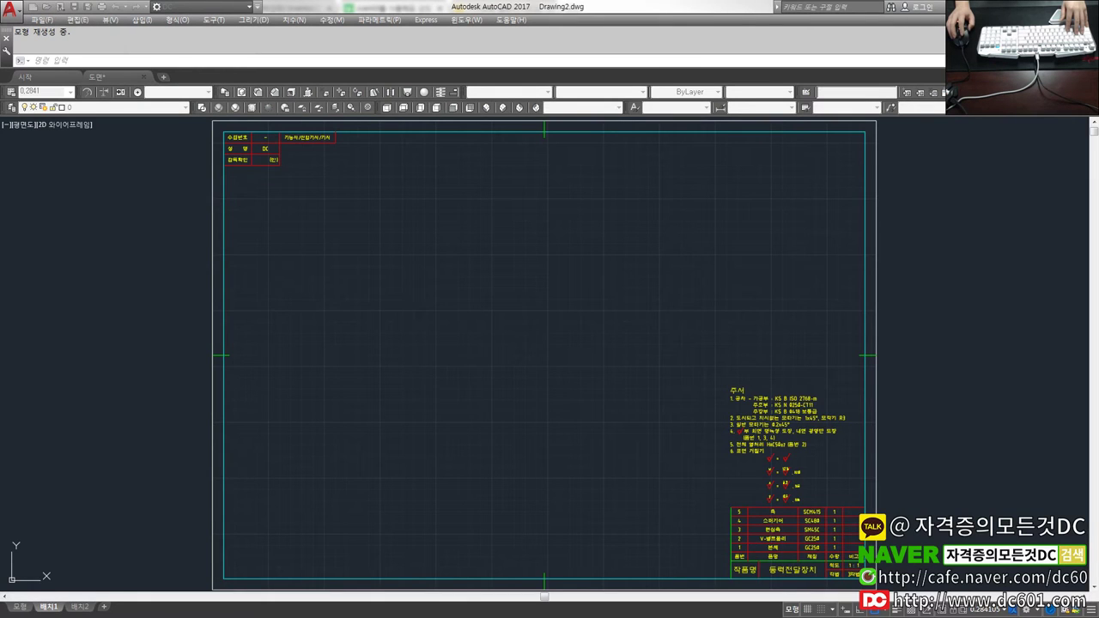
{"action": "left_click", "coordinate": [479, 60]}
{"action": "type", "text": "e"}
{"action": "key", "text": "ctrl+Page_Up"}
{"action": "key", "text": "ctrl+v"}
{"action": "left_click", "coordinate": [378, 320]}
{"action": "left_click", "coordinate": [129, 79]}
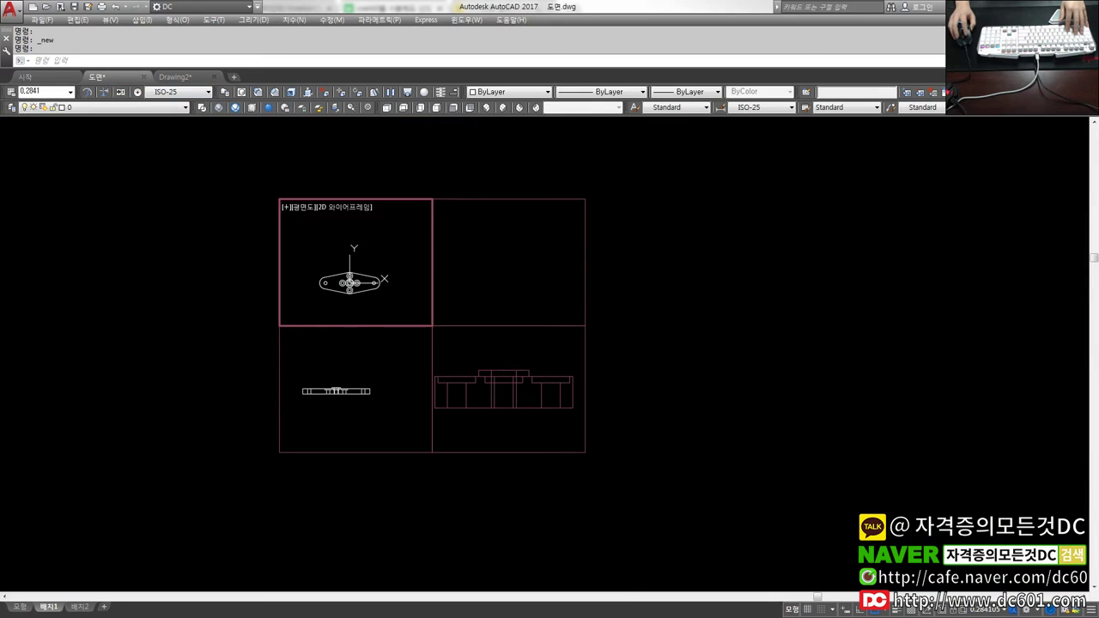
Step: Paste the front and side profiles from 도면 into Drawing2
{"action": "left_click", "coordinate": [191, 79]}
{"action": "key", "text": "ctrl+v"}
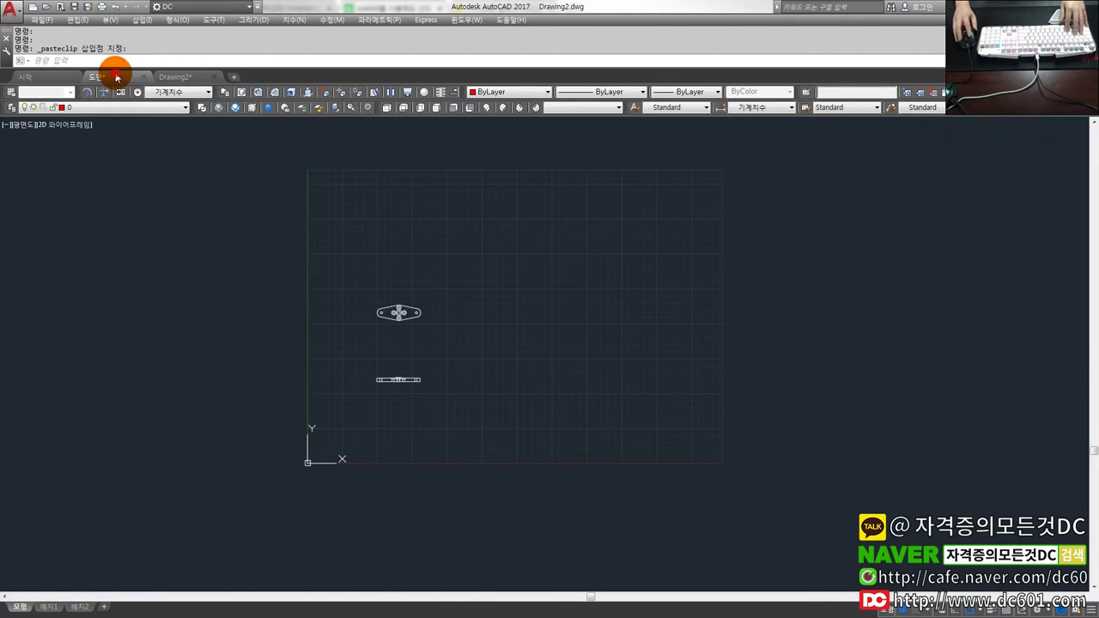
{"action": "left_click", "coordinate": [117, 77]}
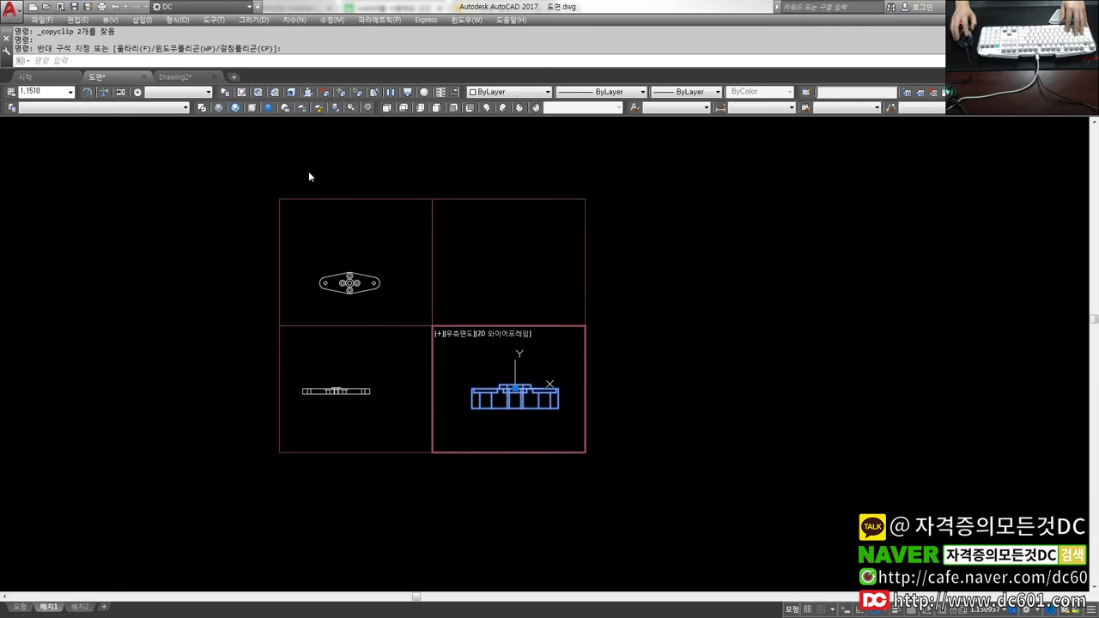
{"action": "left_click", "coordinate": [194, 82]}
{"action": "key", "text": "ctrl+v"}
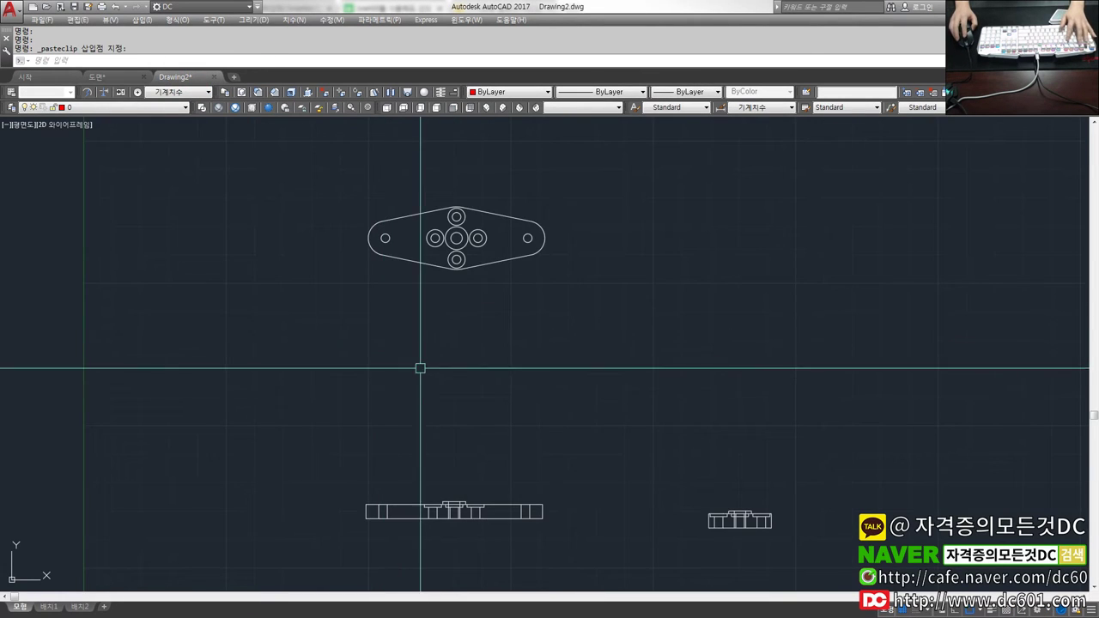
{"action": "left_click", "coordinate": [519, 378]}
Step: Move the side profile into horizontal alignment using the Perpendicular object snap
{"action": "scroll", "coordinate": [541, 334], "scroll_direction": "up", "scroll_amount": 2}
{"action": "type", "text": "m"}
{"action": "key", "text": "space"}
{"action": "left_click", "coordinate": [558, 386]}
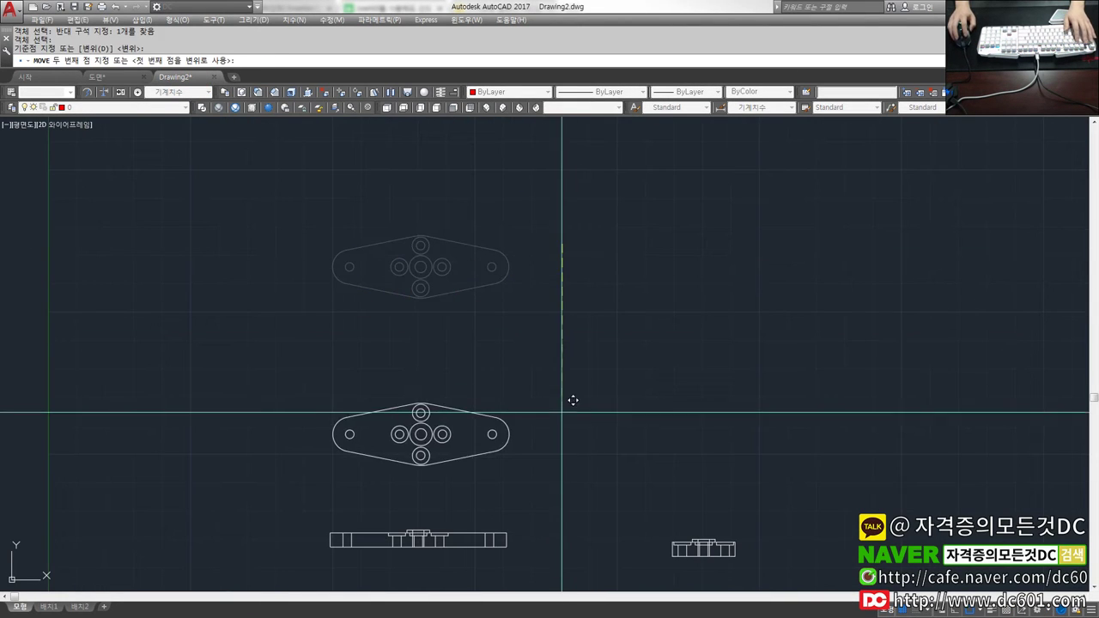
{"action": "middle_click_drag", "start_coordinate": [631, 449], "coordinate": [594, 366]}
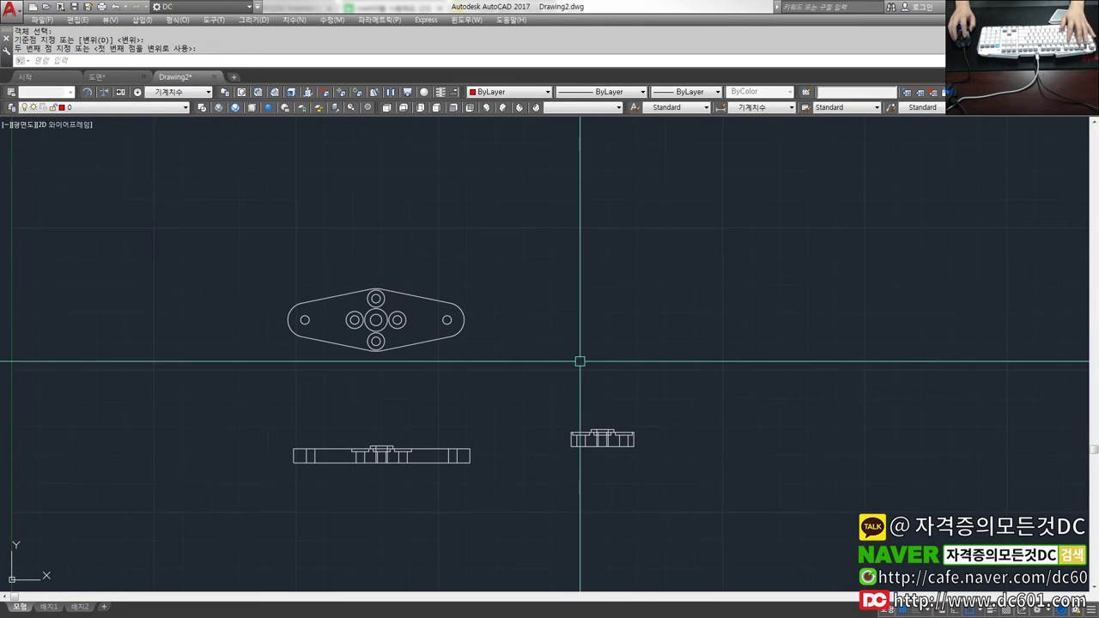
{"action": "scroll", "coordinate": [601, 438], "scroll_direction": "up", "scroll_amount": 2}
{"action": "left_click_drag", "start_coordinate": [549, 416], "coordinate": [670, 459]}
{"action": "key", "text": "space"}
{"action": "left_click", "coordinate": [559, 429]}
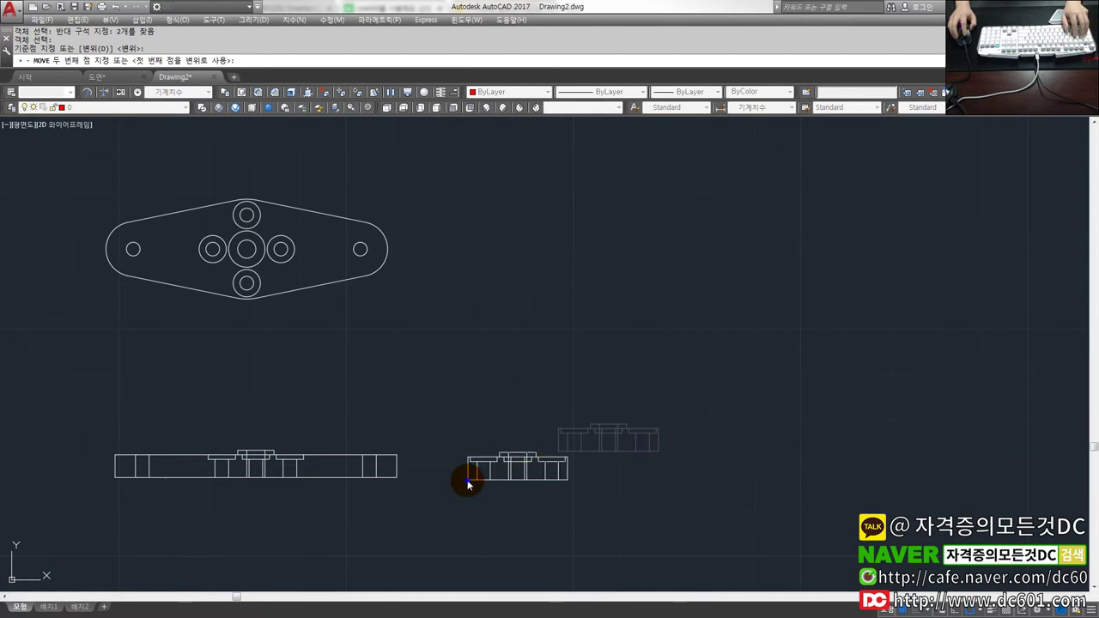
{"action": "right_click", "coordinate": [467, 477], "text": "shift"}
{"action": "left_click", "coordinate": [498, 392]}
Step: Select the front profile to move it into alignment
{"action": "left_click", "coordinate": [314, 478]}
{"action": "key", "text": "space"}
{"action": "left_click", "coordinate": [363, 495]}
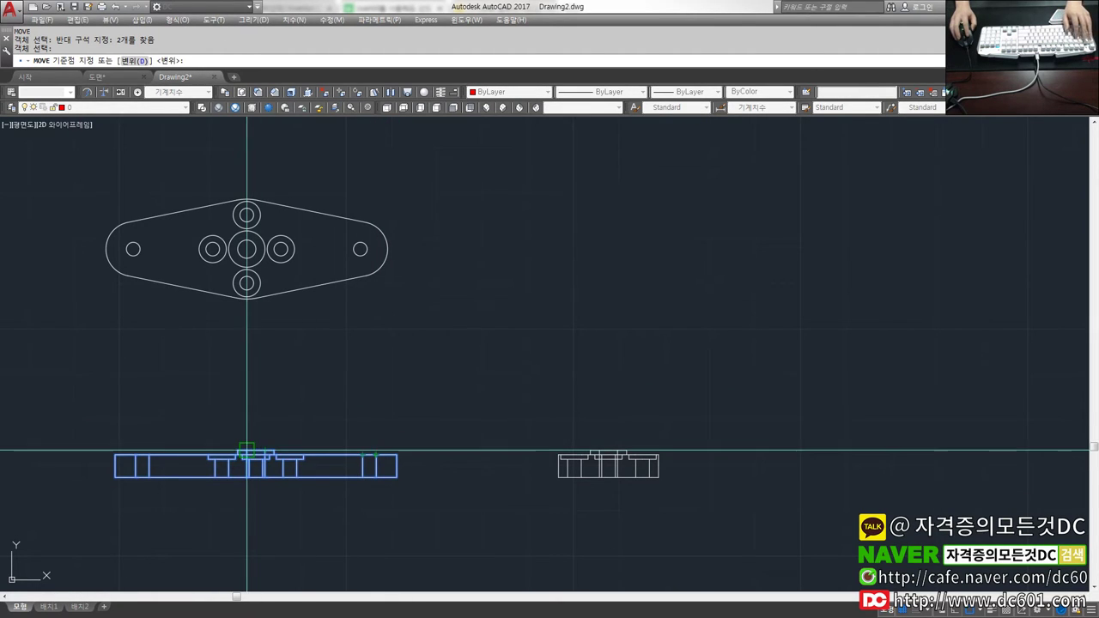
Step: Start a red guide line at the central hole's centre with ortho on and length 5
{"action": "key", "text": "Escape"}
{"action": "type", "text": "l"}
{"action": "key", "text": "space"}
{"action": "right_click", "coordinate": [386, 233], "text": "shift"}
{"action": "left_click", "coordinate": [421, 429]}
{"action": "left_click", "coordinate": [396, 477]}
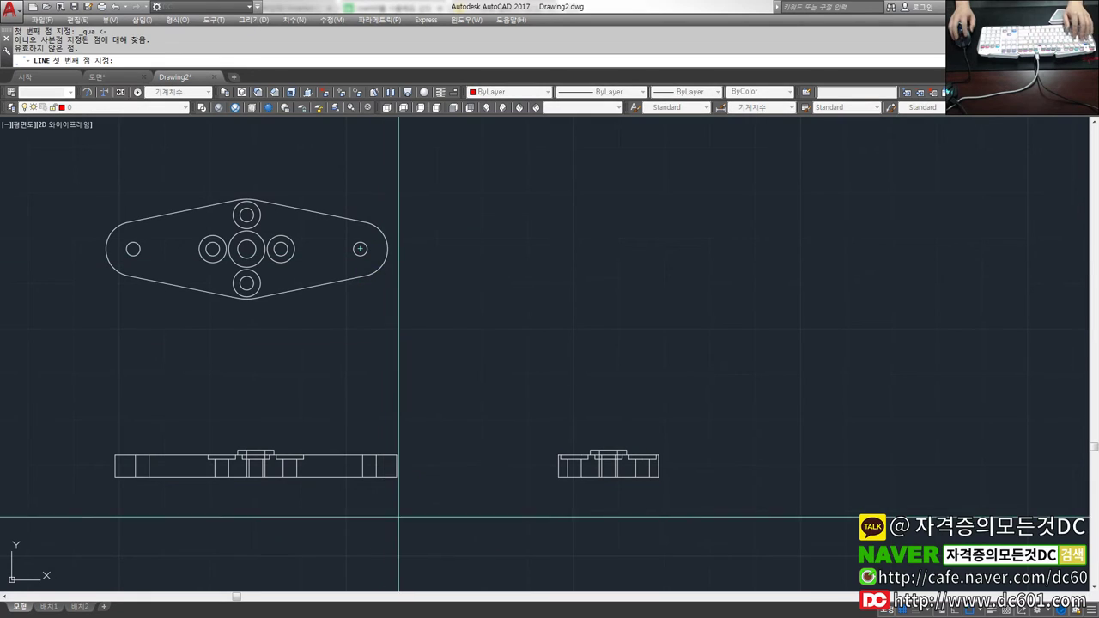
{"action": "middle_click_drag", "start_coordinate": [407, 437], "coordinate": [495, 426]}
{"action": "key", "text": "Escape"}
{"action": "type", "text": "l"}
{"action": "key", "text": "space"}
{"action": "left_click", "coordinate": [334, 237]}
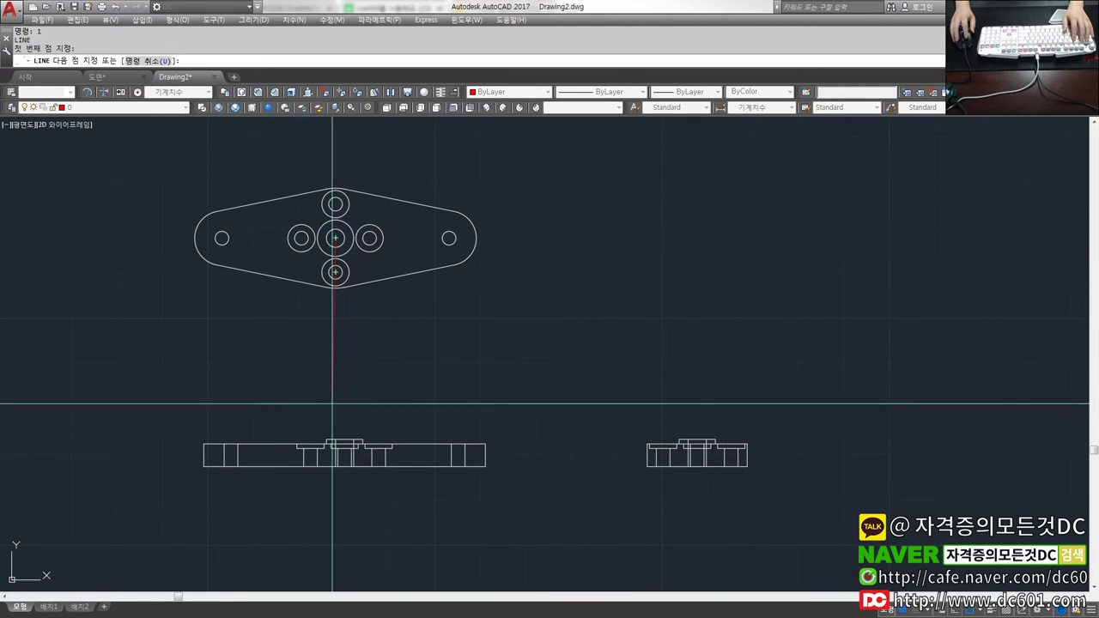
{"action": "key", "text": "F8"}
{"action": "type", "text": "5"}
{"action": "key", "text": "Escape"}
Step: Move the window-selected front profile onto the red guide line's midpoint
{"action": "type", "text": "m"}
{"action": "left_click_drag", "start_coordinate": [193, 425], "coordinate": [623, 522]}
{"action": "scroll", "coordinate": [349, 443], "scroll_direction": "up", "scroll_amount": 5}
{"action": "right_click", "coordinate": [348, 444], "text": "shift"}
{"action": "key", "text": "m"}
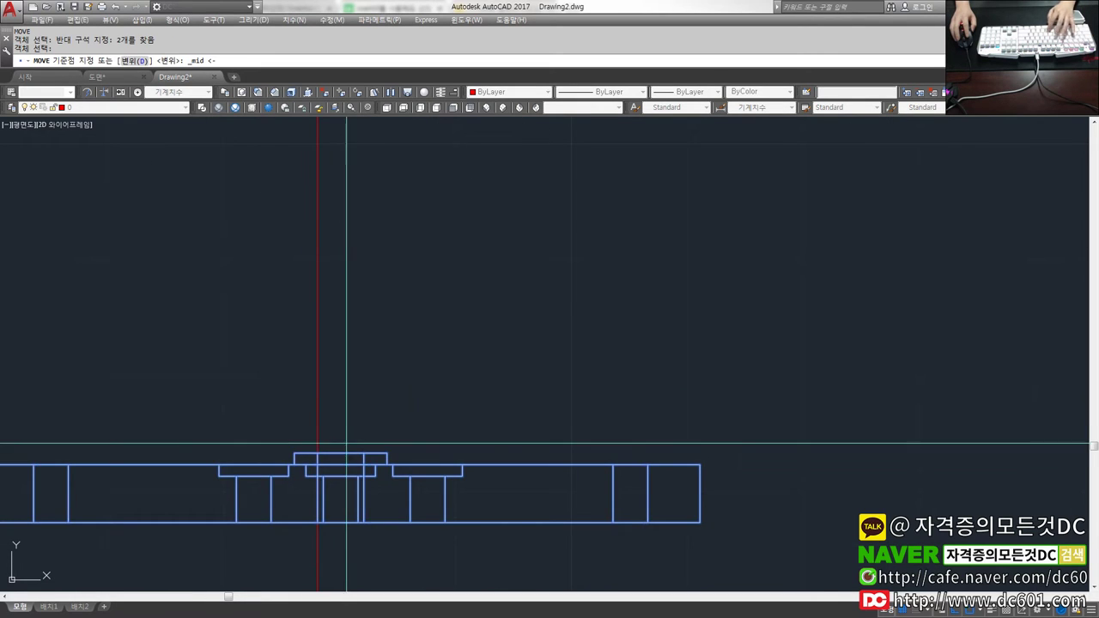
{"action": "left_click", "coordinate": [341, 453]}
{"action": "left_click", "coordinate": [319, 447]}
{"action": "scroll", "coordinate": [344, 444], "scroll_direction": "down", "scroll_amount": 3}
Step: Erase the red guide line and move the side view further left
{"action": "type", "text": "e"}
{"action": "key", "text": "space"}
{"action": "left_click", "coordinate": [349, 408]}
{"action": "type", "text": "m"}
{"action": "left_click", "coordinate": [677, 515]}
{"action": "left_click", "coordinate": [592, 433]}
{"action": "key", "text": "space"}
{"action": "left_click", "coordinate": [774, 394]}
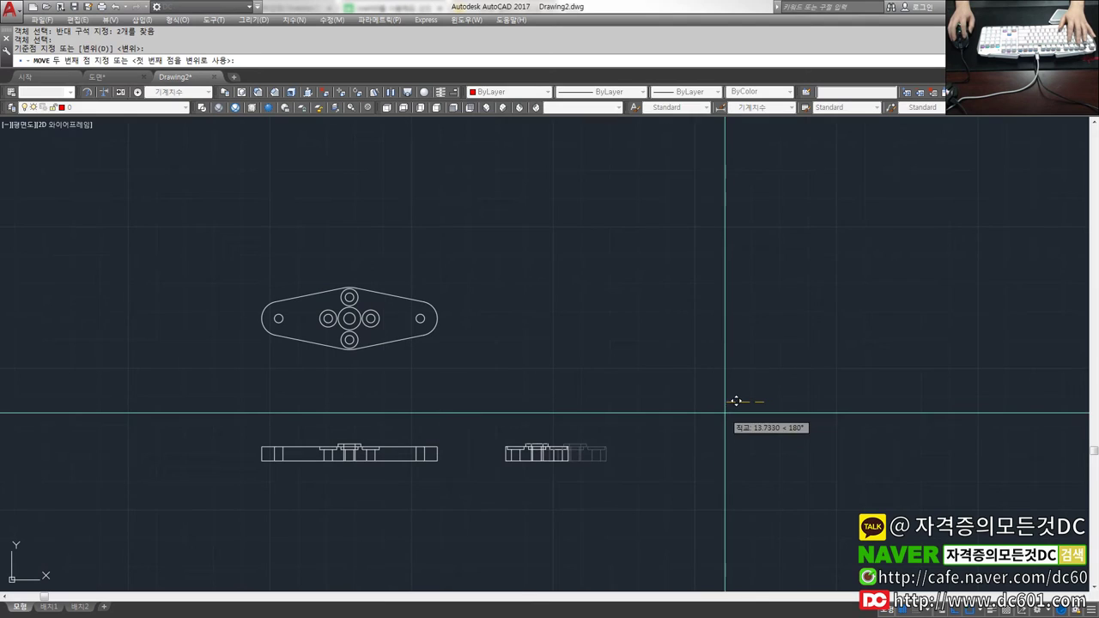
{"action": "left_click", "coordinate": [736, 401]}
Step: Orbit briefly, then restore the flat top view with -VIEW TOP
{"action": "scroll", "coordinate": [351, 421], "scroll_direction": "up", "scroll_amount": 2}
{"action": "middle_click_drag", "start_coordinate": [344, 373], "coordinate": [445, 458]}
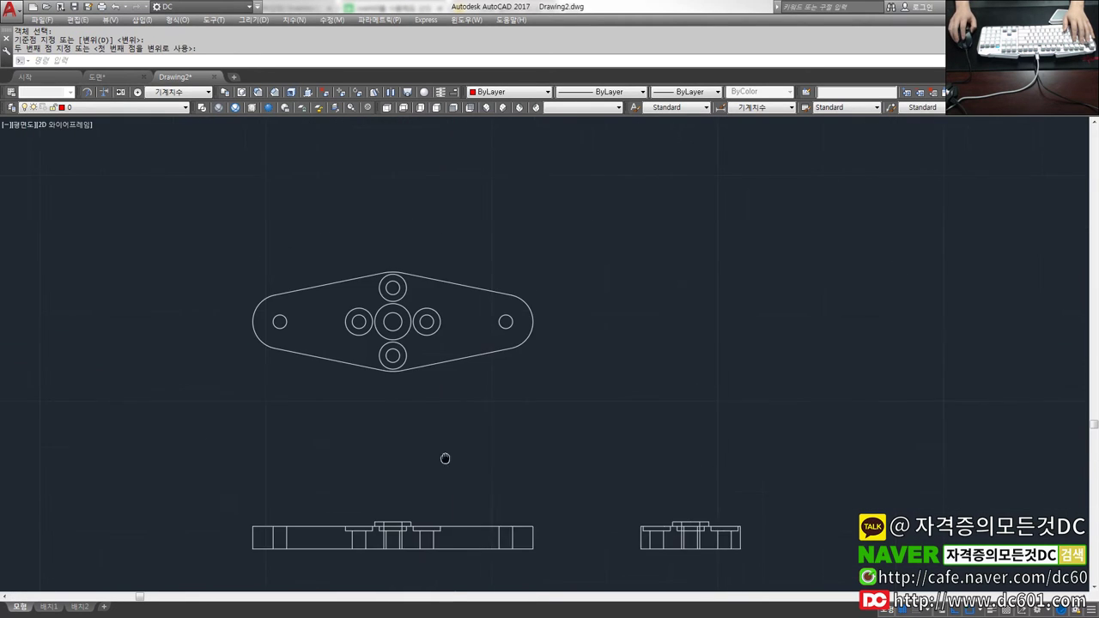
{"action": "left_click", "coordinate": [446, 366]}
{"action": "key", "text": "Escape"}
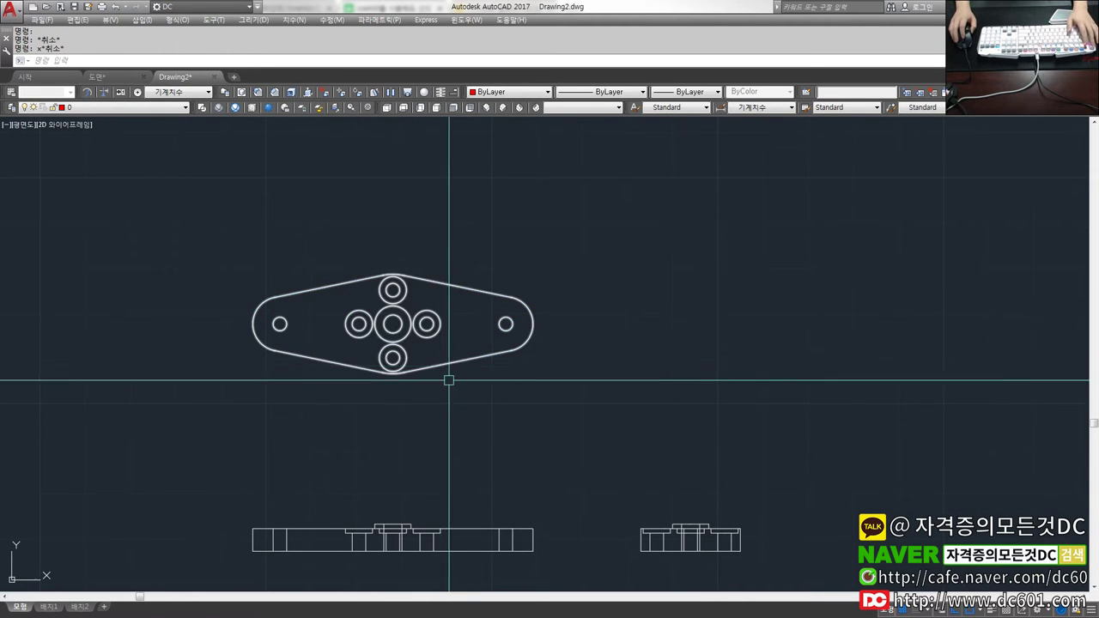
{"action": "scroll", "coordinate": [448, 379], "scroll_direction": "down", "scroll_amount": 3}
{"action": "mouse_move", "coordinate": [507, 392]}
{"action": "middle_mouse_down", "text": "shift"}
{"action": "mouse_move", "coordinate": [557, 331]}
{"action": "mouse_move", "coordinate": [561, 197]}
{"action": "middle_mouse_up", "text": "shift"}
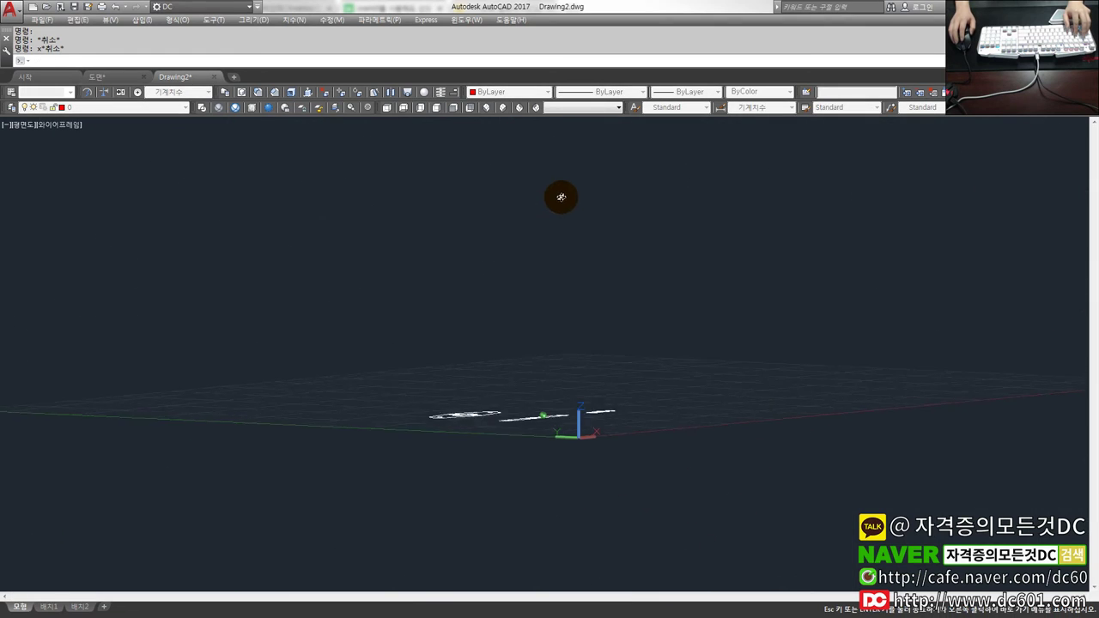
{"action": "type", "text": "-view"}
{"action": "key", "text": "Return"}
{"action": "type", "text": "top"}
{"action": "key", "text": "Return"}
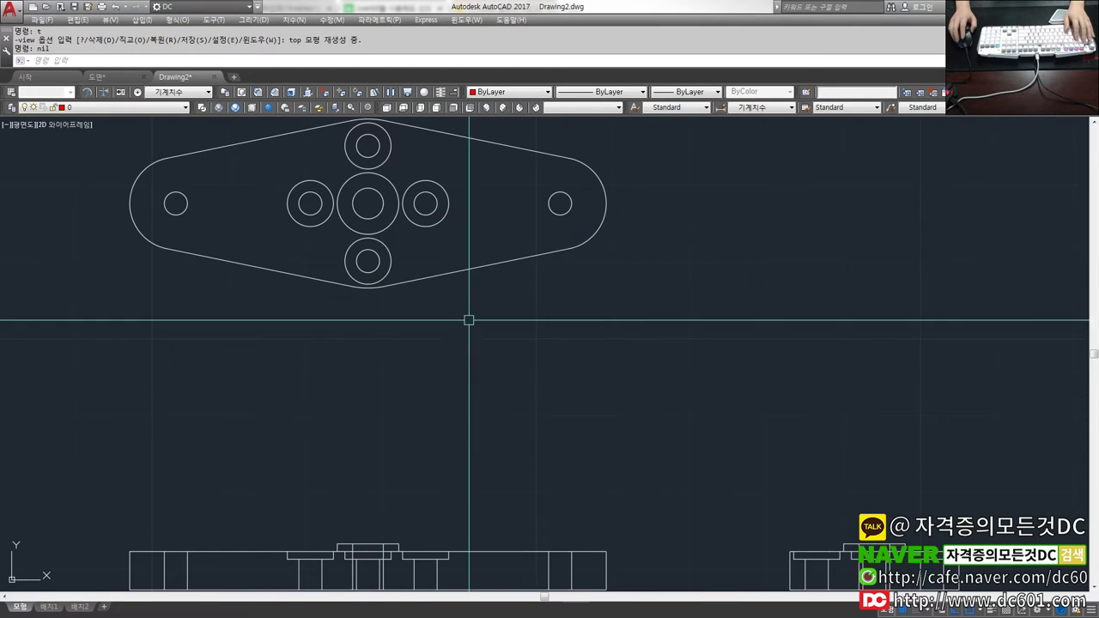
{"action": "scroll", "coordinate": [427, 290], "scroll_direction": "down", "scroll_amount": 4}
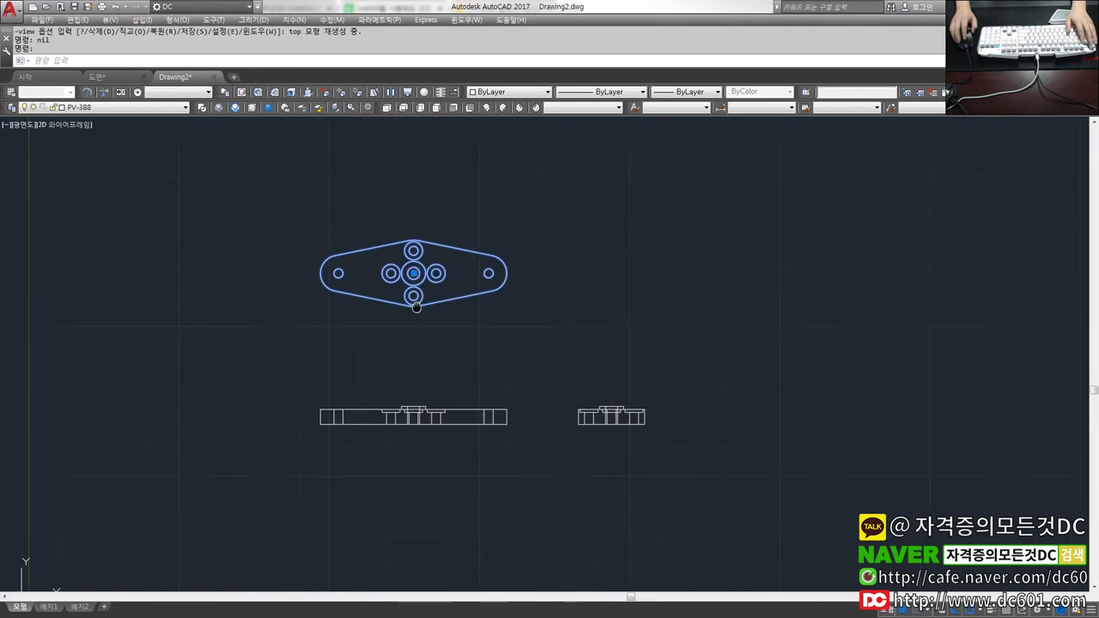
Step: Explode the top-view block and remove duplicates from its 20 objects
{"action": "key", "text": "Escape"}
{"action": "scroll", "coordinate": [383, 276], "scroll_direction": "up", "scroll_amount": 2}
{"action": "type", "text": "x"}
{"action": "key", "text": "Return"}
{"action": "left_click", "coordinate": [625, 373]}
{"action": "left_click", "coordinate": [108, 158]}
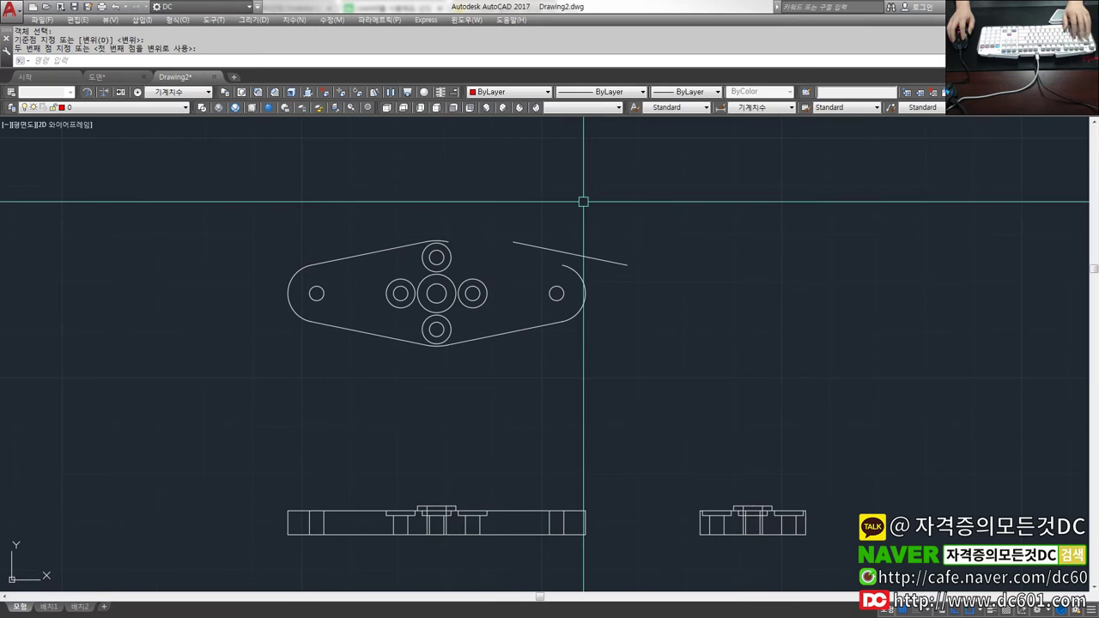
{"action": "left_click", "coordinate": [525, 212]}
{"action": "key", "text": "Return"}
{"action": "left_click", "coordinate": [544, 378]}
Step: Window-select both front views for exploding, then cancel the explode
{"action": "left_click", "coordinate": [481, 248]}
{"action": "middle_click_drag", "start_coordinate": [480, 481], "coordinate": [475, 343]}
{"action": "scroll", "coordinate": [473, 343], "scroll_direction": "up", "scroll_amount": 3}
{"action": "type", "text": "x"}
{"action": "key", "text": "space"}
{"action": "left_click", "coordinate": [681, 471]}
{"action": "left_click", "coordinate": [172, 295]}
{"action": "key", "text": "Escape"}
{"action": "key", "text": "Escape"}
{"action": "left_click", "coordinate": [558, 363]}
{"action": "left_click", "coordinate": [551, 374]}
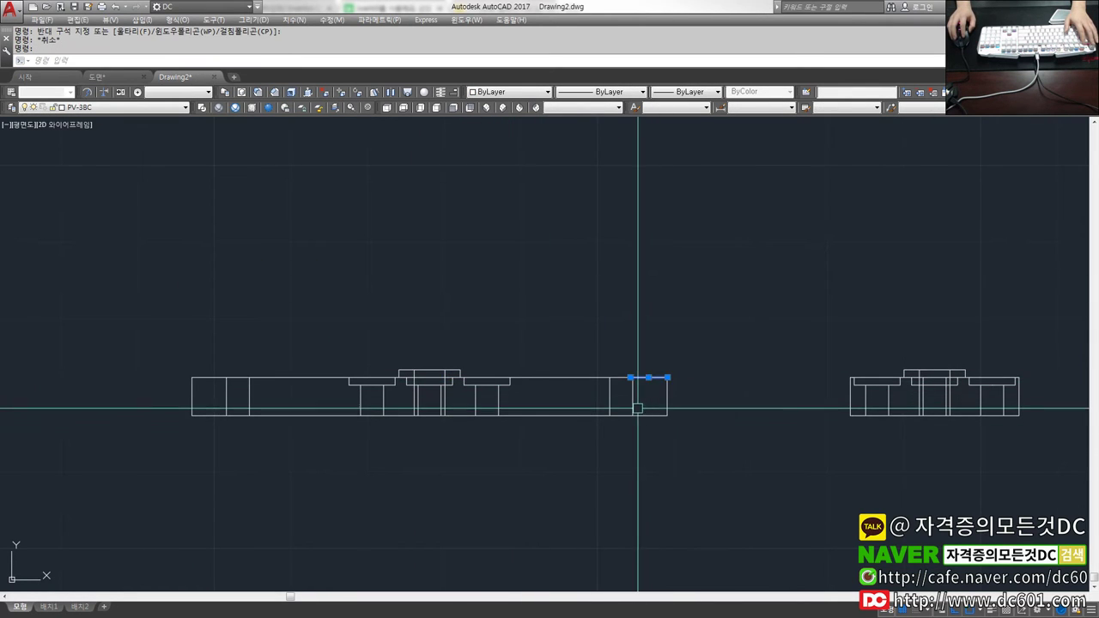
Step: Run OVERKILL on the left front view's 36 objects to delete duplicates
{"action": "type", "text": "overkill"}
{"action": "key", "text": "space"}
{"action": "left_click", "coordinate": [694, 452]}
{"action": "left_click", "coordinate": [201, 294]}
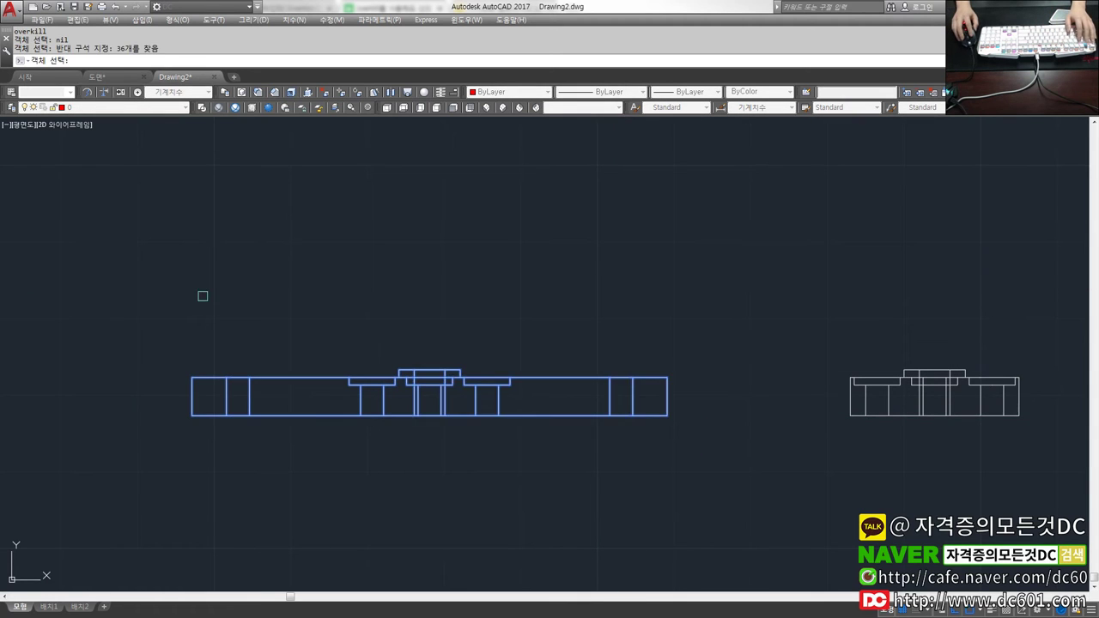
{"action": "key", "text": "space"}
{"action": "left_click", "coordinate": [518, 407]}
Step: Try moving the front view's merged top line, then undo the move
{"action": "type", "text": "m"}
{"action": "key", "text": "space"}
{"action": "left_click", "coordinate": [559, 378]}
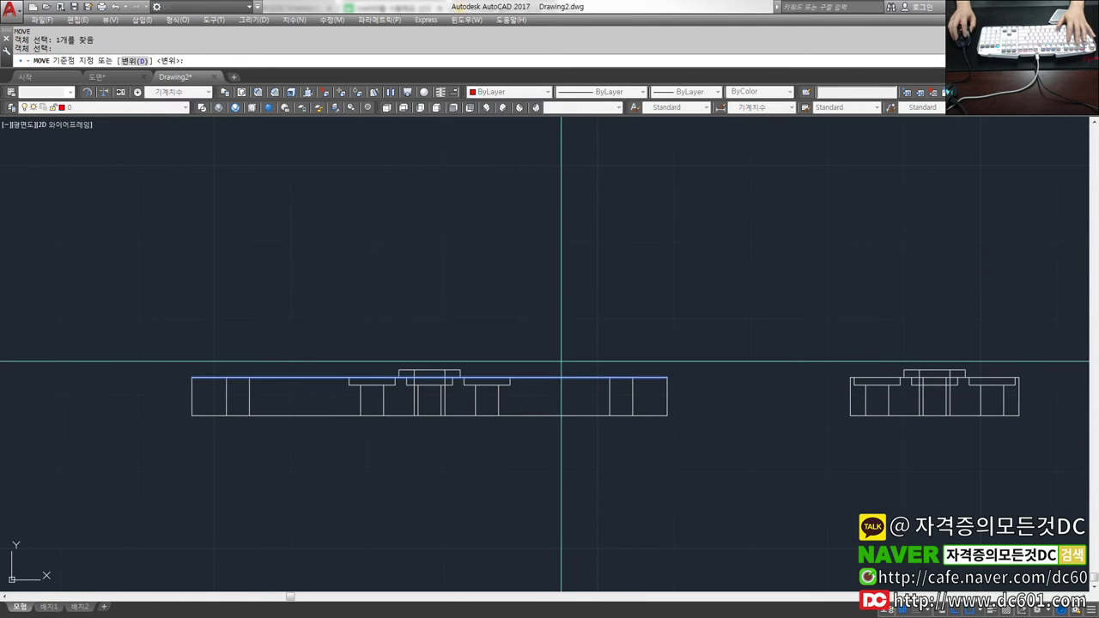
{"action": "key", "text": "space"}
{"action": "left_click", "coordinate": [567, 378]}
{"action": "left_click", "coordinate": [579, 315]}
{"action": "key", "text": "ctrl+z"}
Step: Orbit the parts in 3-D, then return to the flat top view
{"action": "scroll", "coordinate": [538, 412], "scroll_direction": "down", "scroll_amount": 3}
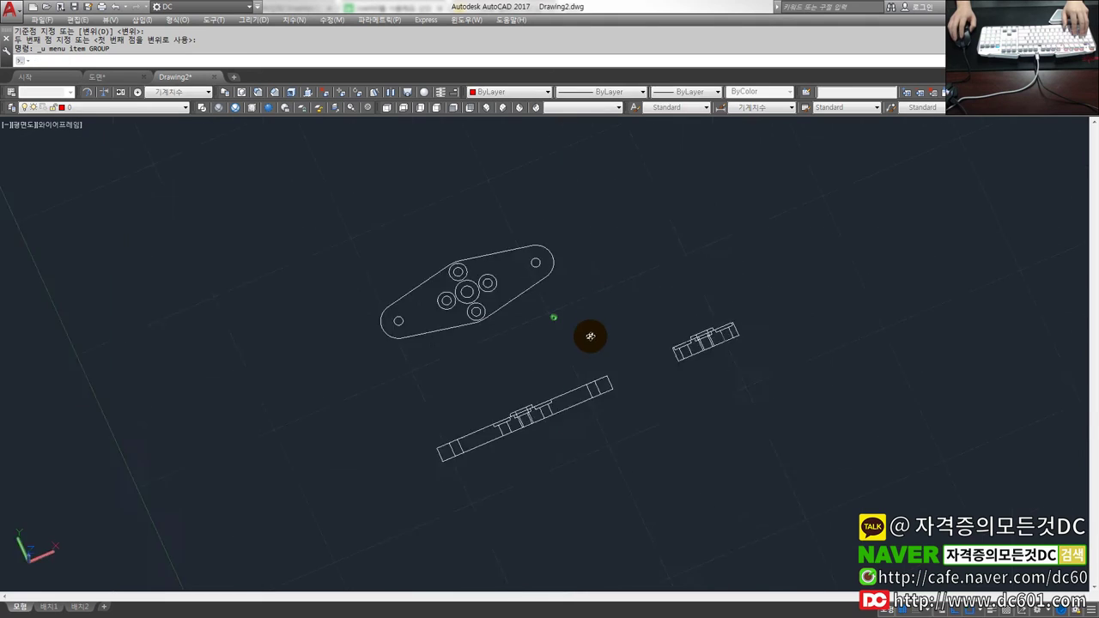
{"action": "middle_click_drag", "start_coordinate": [564, 385], "coordinate": [612, 255], "text": "shift"}
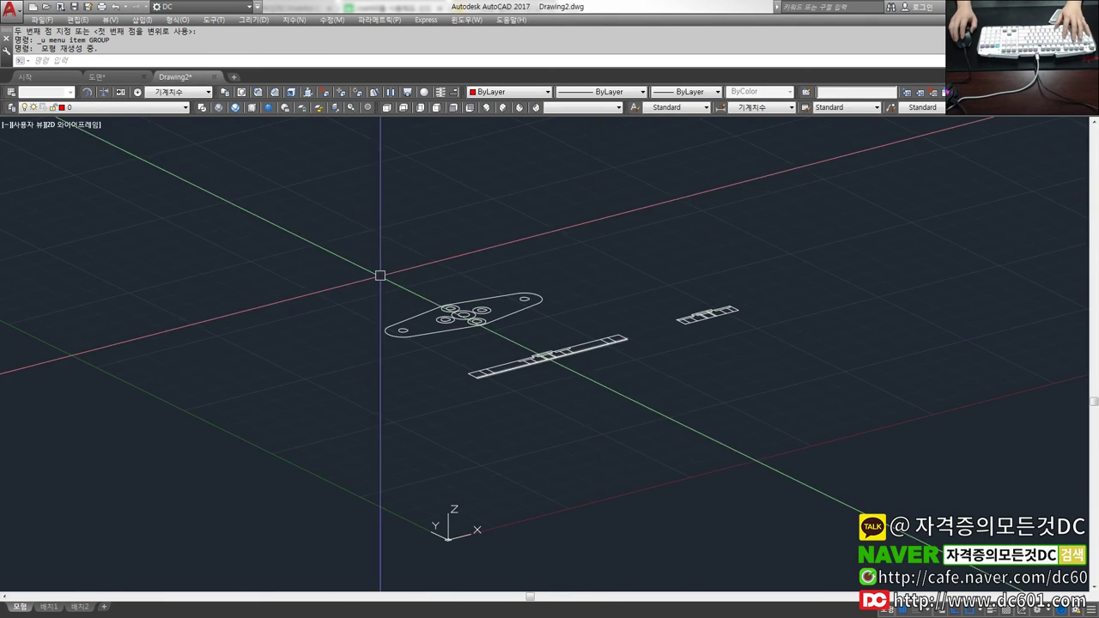
{"action": "middle_click_drag", "start_coordinate": [380, 275], "coordinate": [618, 321], "text": "shift"}
{"action": "scroll", "coordinate": [553, 216], "scroll_direction": "up", "scroll_amount": 1}
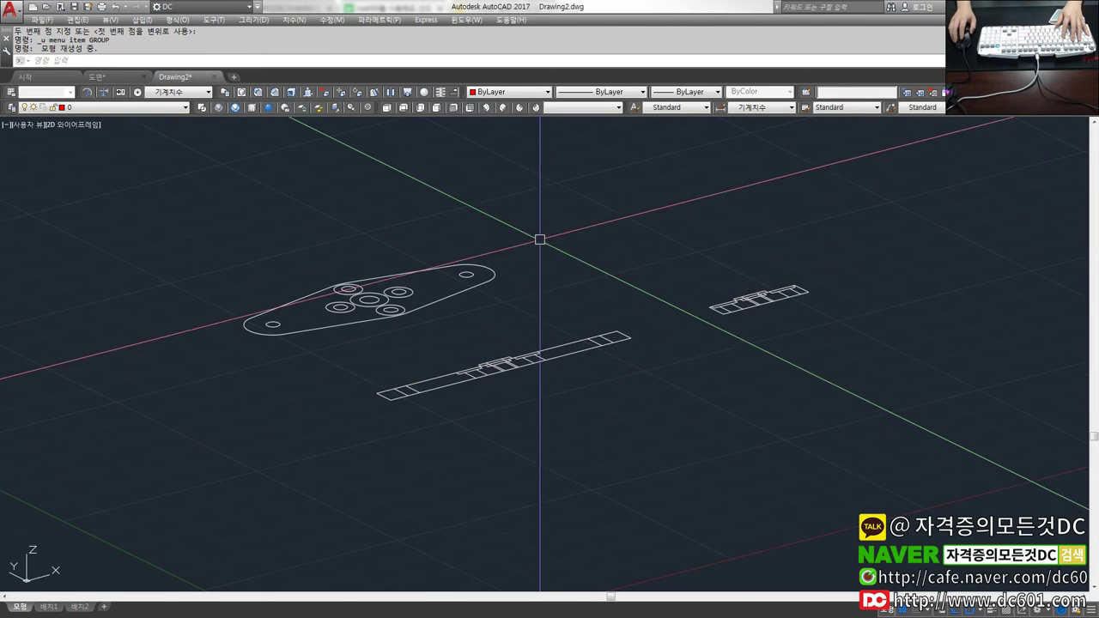
{"action": "middle_click_drag", "start_coordinate": [553, 216], "coordinate": [527, 370]}
{"action": "type", "text": "t"}
{"action": "key", "text": "Return"}
{"action": "scroll", "coordinate": [613, 351], "scroll_direction": "up", "scroll_amount": 2}
Step: Select the front-view block and explode it
{"action": "left_click", "coordinate": [616, 409]}
{"action": "key", "text": "Escape"}
{"action": "left_click", "coordinate": [601, 404]}
{"action": "scroll", "coordinate": [606, 404], "scroll_direction": "up", "scroll_amount": 4}
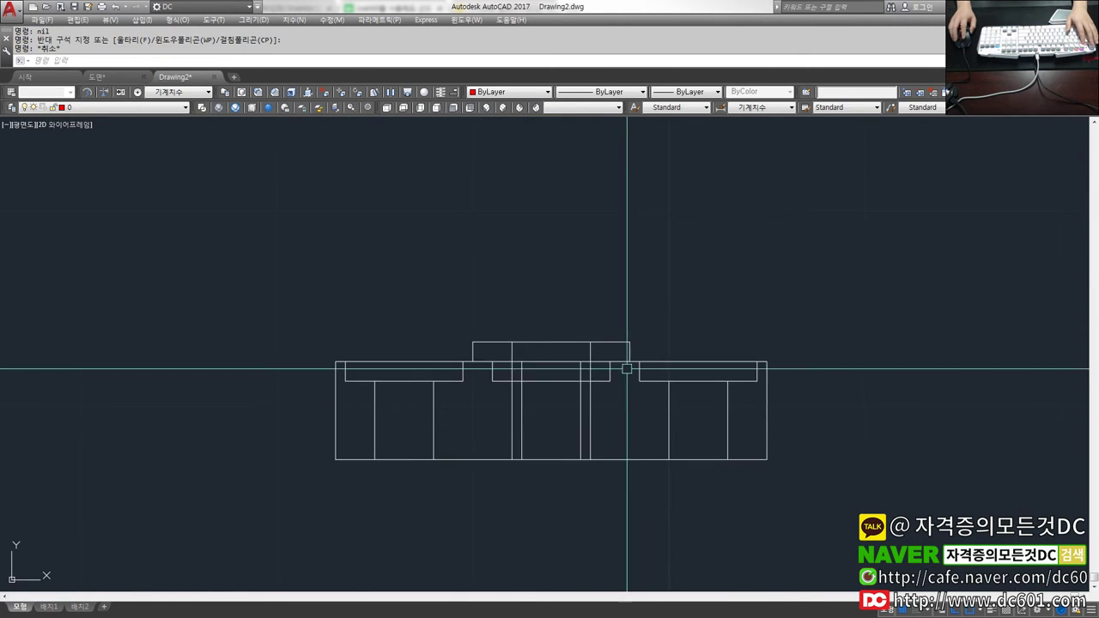
{"action": "scroll", "coordinate": [647, 395], "scroll_direction": "down", "scroll_amount": 4}
{"action": "type", "text": "x"}
{"action": "key", "text": "Return"}
{"action": "scroll", "coordinate": [432, 321], "scroll_direction": "down", "scroll_amount": 2}
Step: Run OVERKILL on the front view's 34 objects, deleting 10 overlapping duplicate lines
{"action": "type", "text": "ov"}
{"action": "key", "text": "Return"}
{"action": "left_click", "coordinate": [630, 417]}
{"action": "left_click", "coordinate": [410, 302]}
{"action": "key", "text": "Return"}
{"action": "left_click", "coordinate": [538, 398]}
Step: Switch to the 도면 drawing tab
{"action": "scroll", "coordinate": [556, 408], "scroll_direction": "up", "scroll_amount": 3}
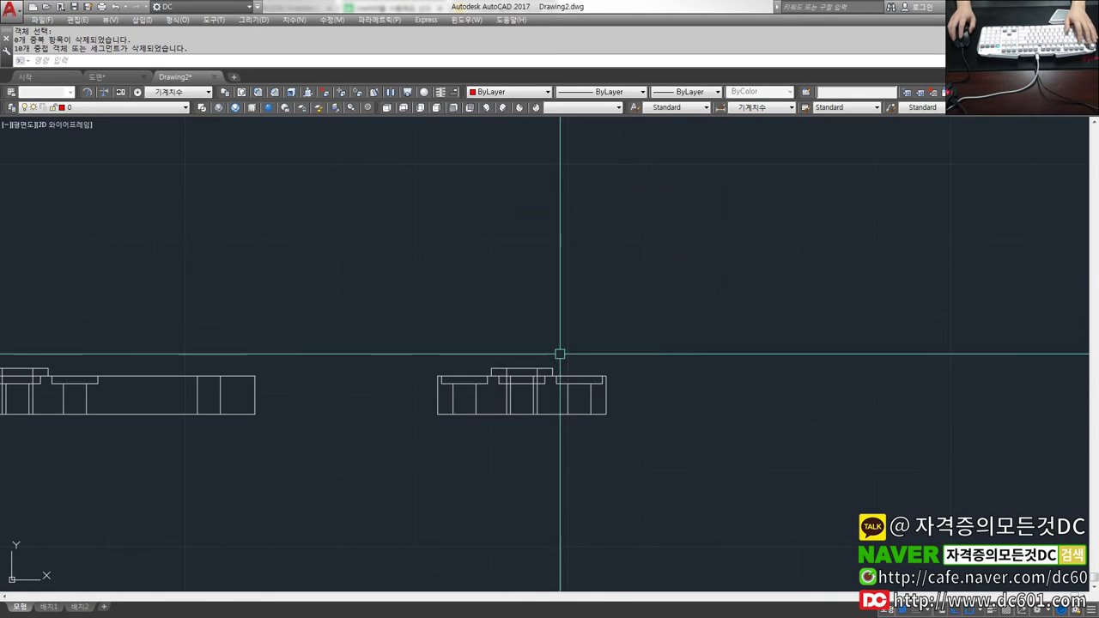
{"action": "scroll", "coordinate": [556, 408], "scroll_direction": "down", "scroll_amount": 3}
{"action": "key", "text": "Escape"}
{"action": "scroll", "coordinate": [527, 392], "scroll_direction": "down", "scroll_amount": 2}
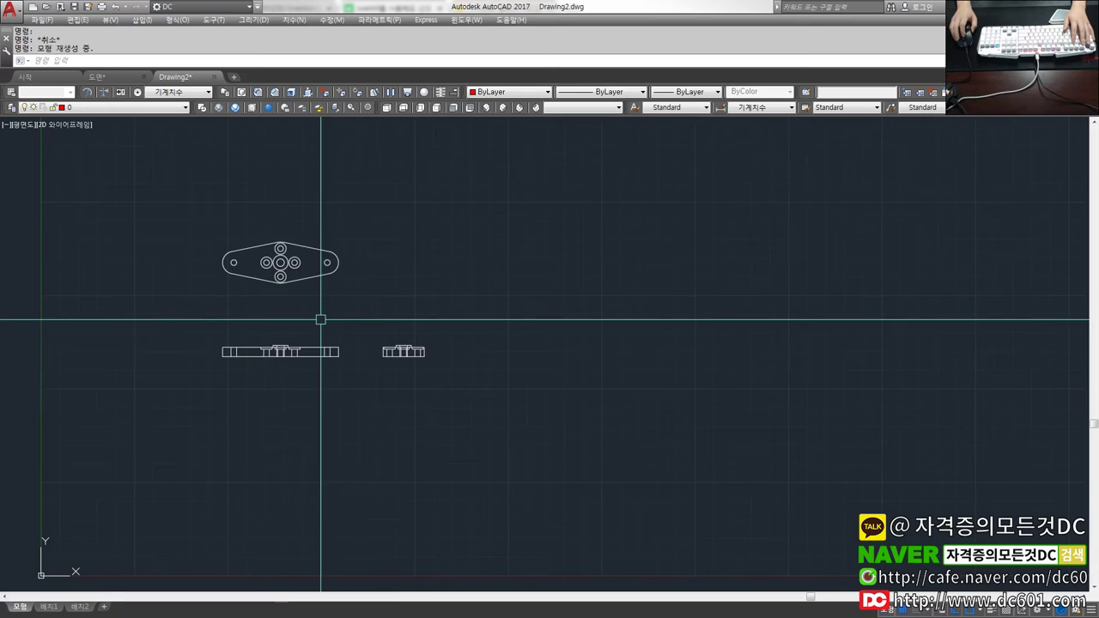
{"action": "left_click", "coordinate": [104, 78]}
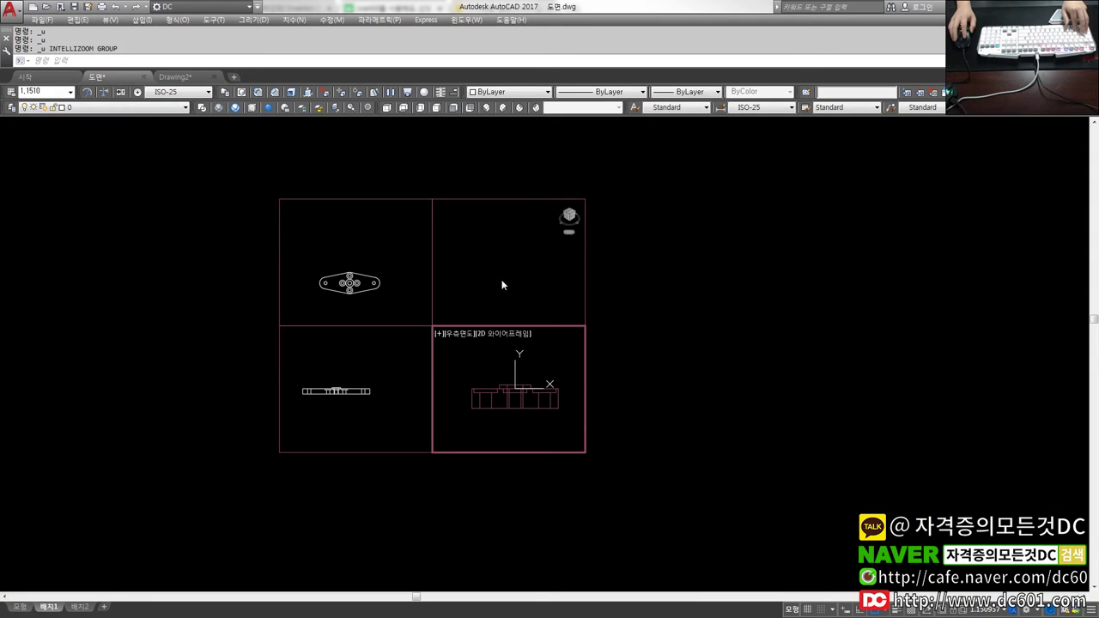
Step: Undo two viewport changes and switch to the Model tab
{"action": "key", "text": "ctrl+z"}
{"action": "key", "text": "ctrl+z"}
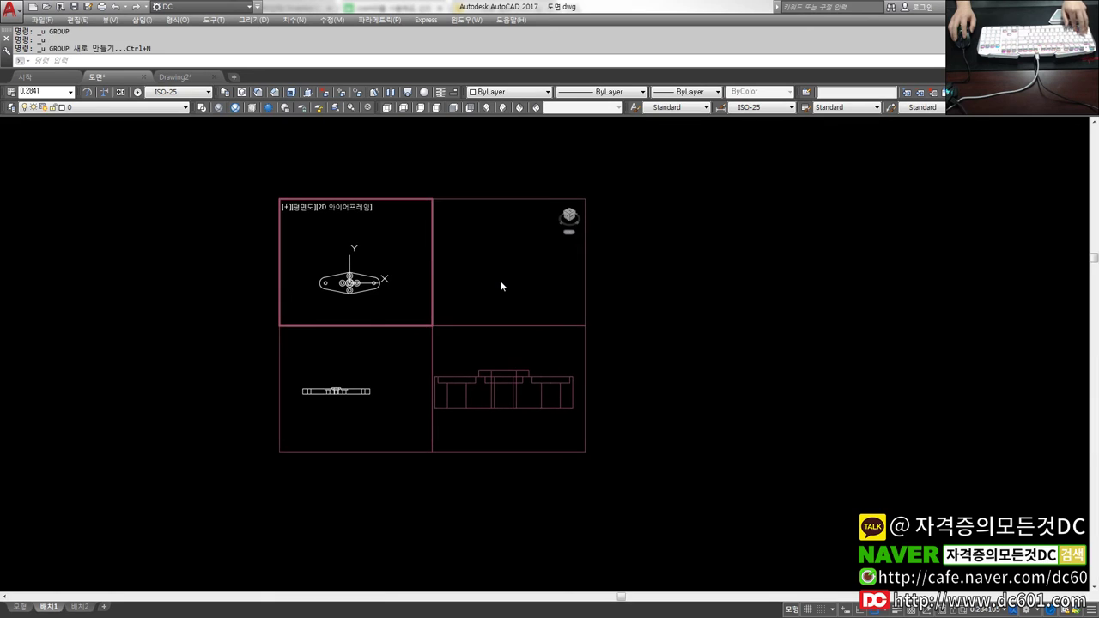
{"action": "key", "text": "ctrl+z"}
{"action": "key", "text": "ctrl+z"}
{"action": "key", "text": "ctrl+z"}
{"action": "key", "text": "ctrl+z"}
{"action": "key", "text": "ctrl+z"}
{"action": "key", "text": "ctrl+z"}
{"action": "key", "text": "ctrl+z"}
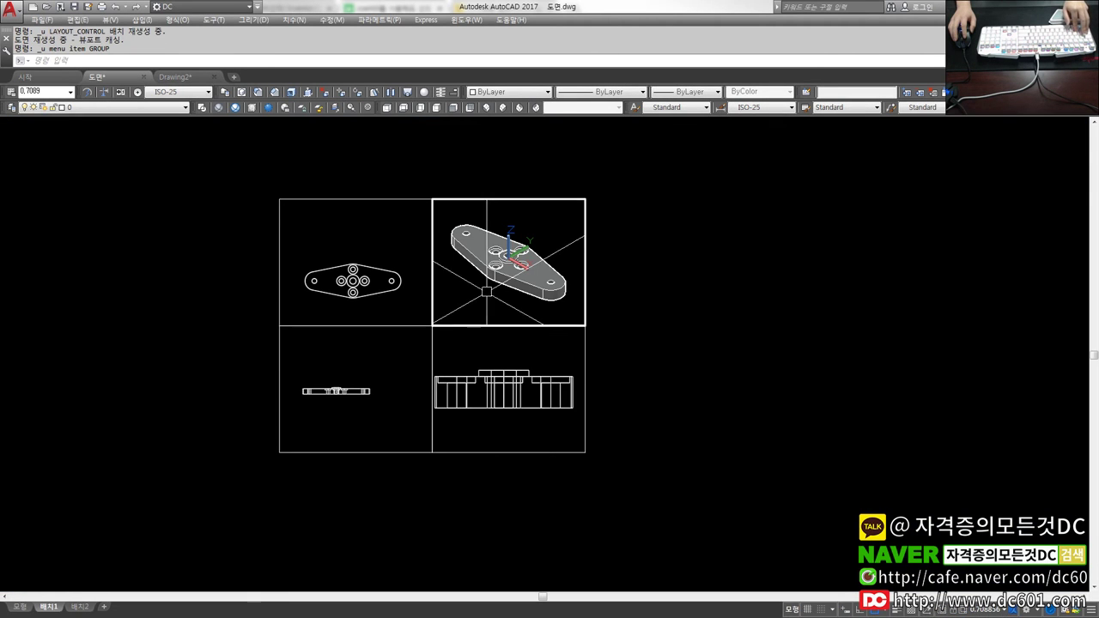
{"action": "left_click", "coordinate": [19, 607]}
Step: Centre the isometric plate in the SE Isometric viewport and open the Flatshot dialog
{"action": "left_click", "coordinate": [216, 441]}
{"action": "key", "text": "Escape"}
{"action": "type", "text": "e"}
{"action": "key", "text": "Return"}
{"action": "left_click", "coordinate": [384, 457]}
{"action": "left_click", "coordinate": [178, 362]}
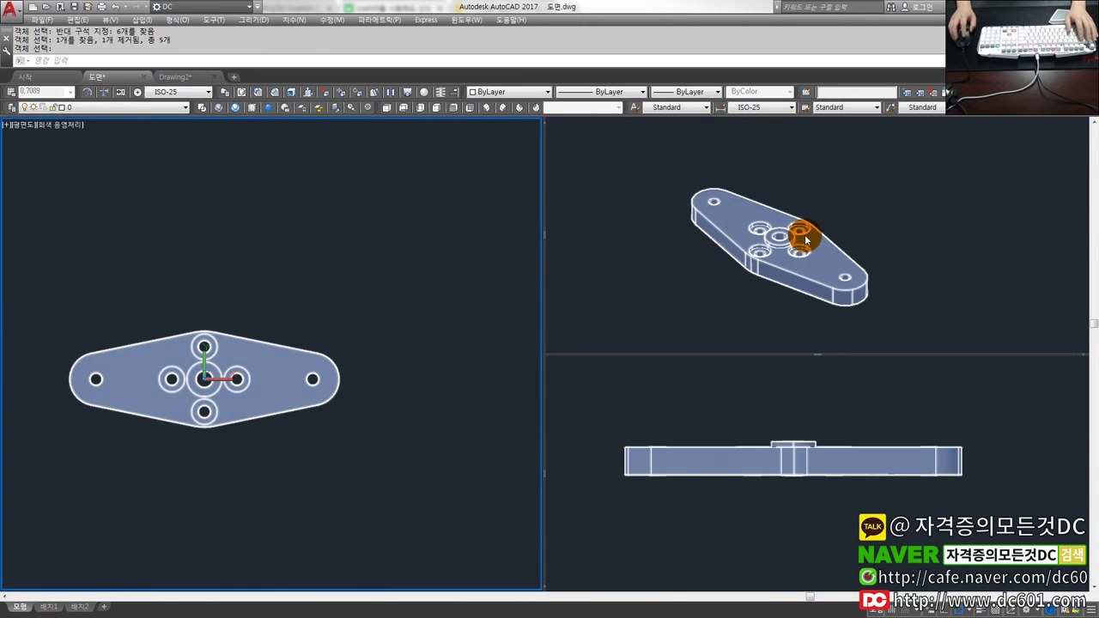
{"action": "left_click", "coordinate": [772, 245], "text": "shift"}
{"action": "key", "text": "Escape"}
{"action": "key", "text": "Escape"}
{"action": "middle_click_drag", "start_coordinate": [387, 377], "coordinate": [441, 316]}
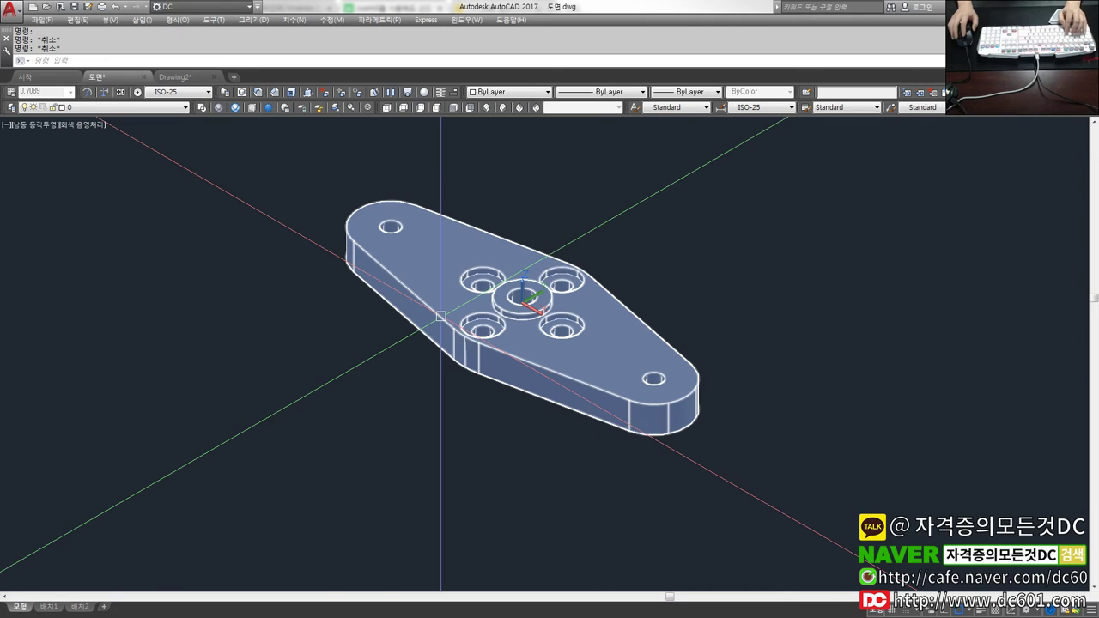
{"action": "type", "text": "fl"}
{"action": "key", "text": "Return"}
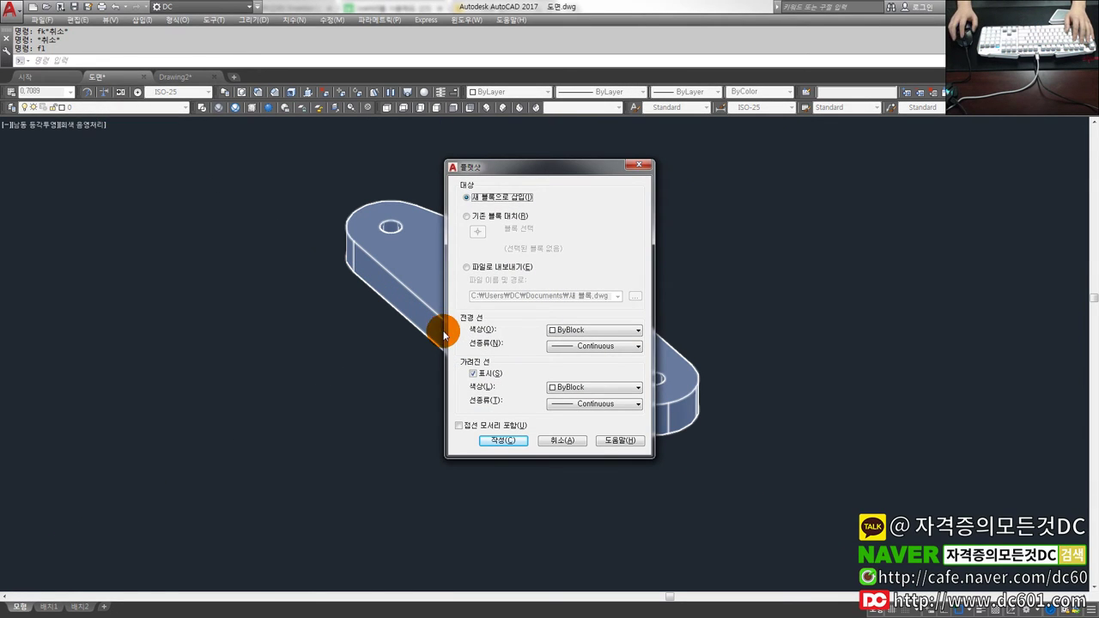
Step: Create the flat snapshot as a block at the origin and copy it
{"action": "left_click", "coordinate": [506, 442]}
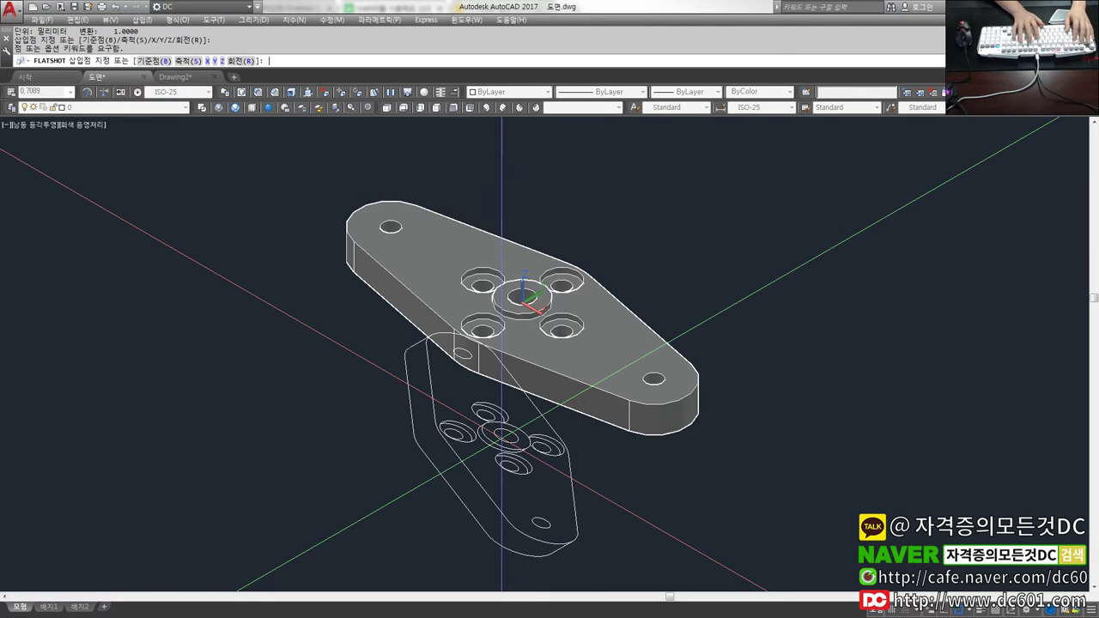
{"action": "key", "text": "Return"}
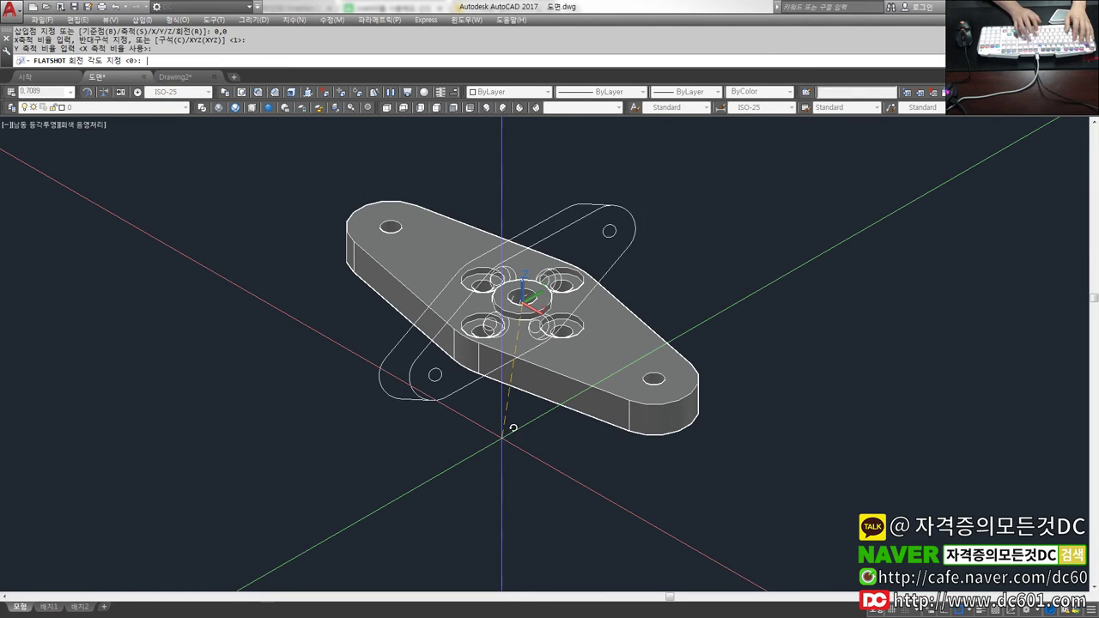
{"action": "key", "text": "Escape"}
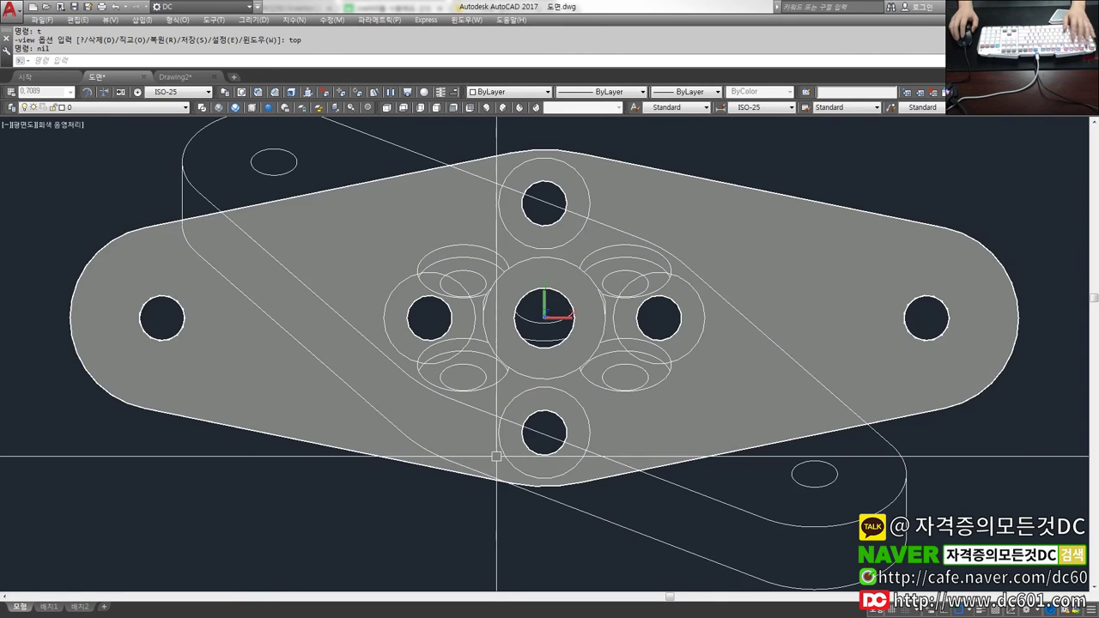
{"action": "scroll", "coordinate": [509, 459], "scroll_direction": "down", "scroll_amount": 4}
{"action": "left_click", "coordinate": [626, 400]}
{"action": "key", "text": "ctrl+c"}
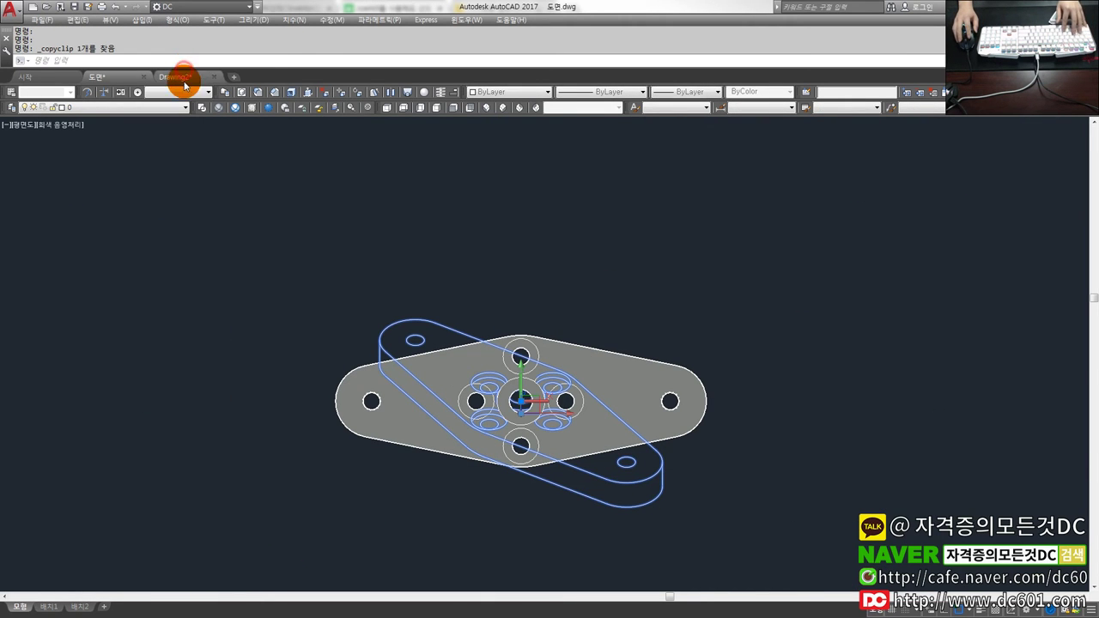
Step: Paste the isometric snapshot into Drawing2 and match it to the other views' properties
{"action": "left_click", "coordinate": [212, 88]}
{"action": "key", "text": "ctrl+v"}
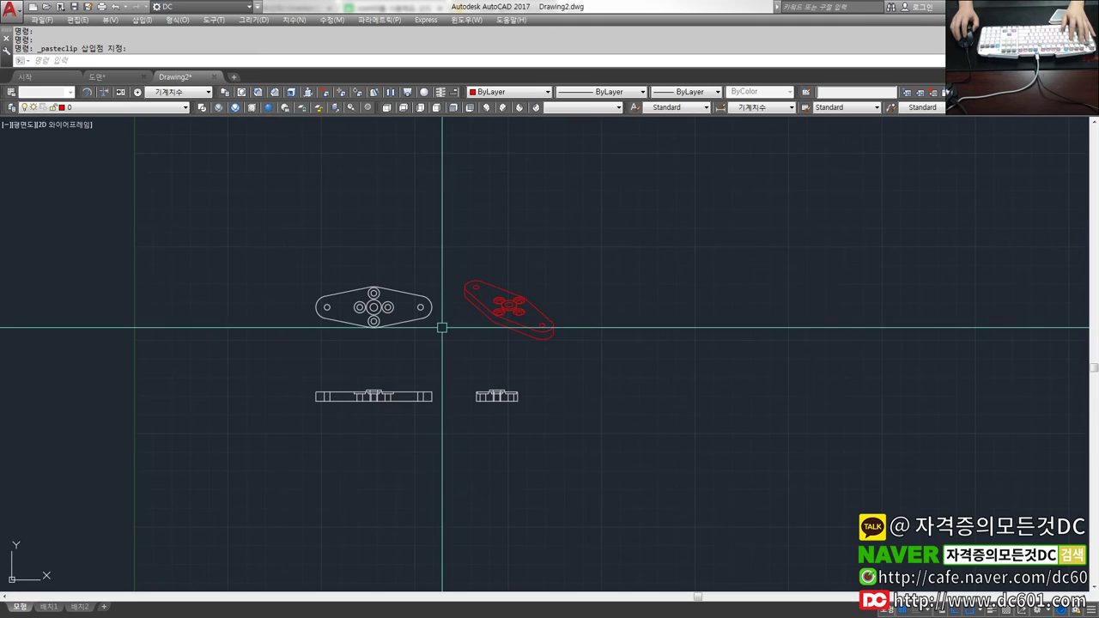
{"action": "left_click", "coordinate": [525, 343]}
{"action": "type", "text": "m"}
{"action": "key", "text": "Return"}
Step: Move all four views slightly to the left
{"action": "left_click_drag", "start_coordinate": [444, 327], "coordinate": [292, 241]}
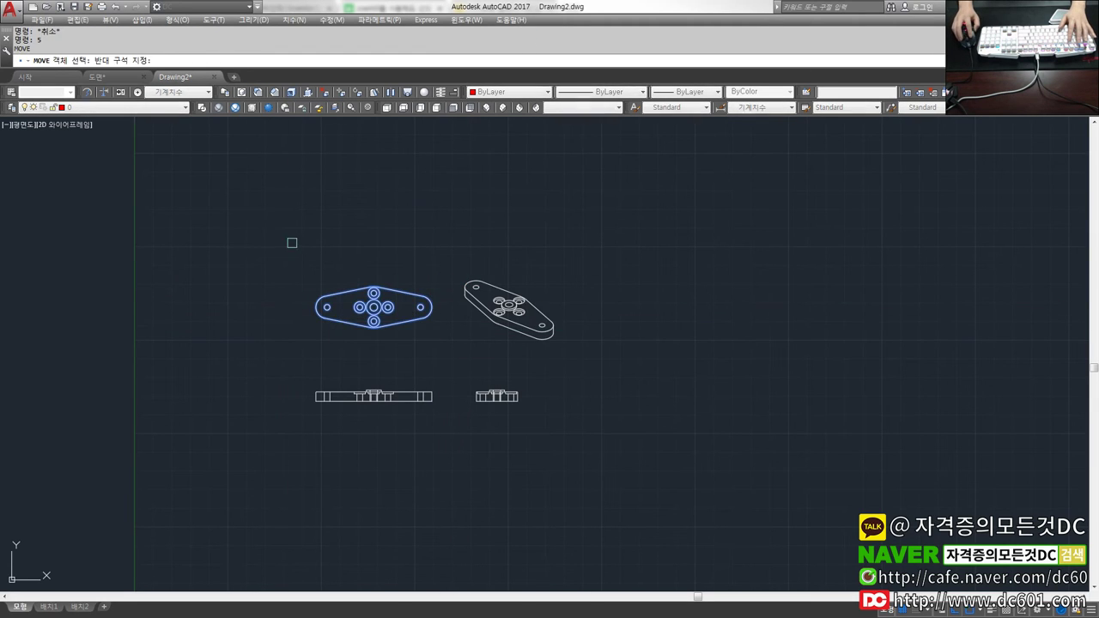
{"action": "key", "text": "Return"}
{"action": "left_click", "coordinate": [392, 233]}
{"action": "scroll", "coordinate": [523, 351], "scroll_direction": "up", "scroll_amount": 3}
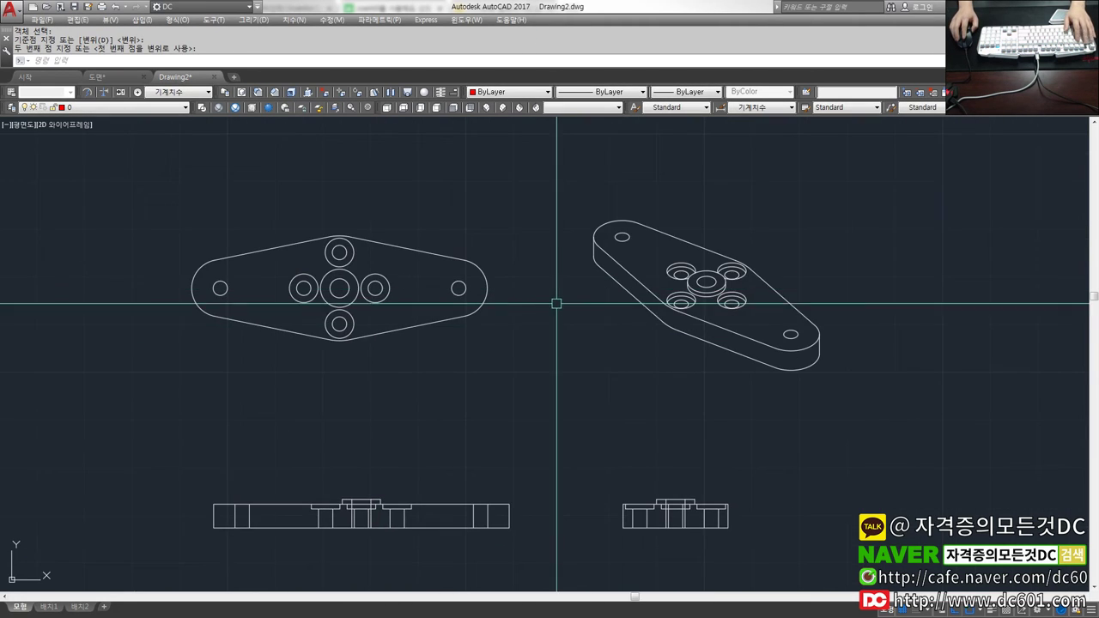
{"action": "key", "text": "ctrl+z"}
{"action": "type", "text": "m"}
{"action": "key", "text": "Return"}
{"action": "left_click_drag", "start_coordinate": [452, 422], "coordinate": [246, 223]}
{"action": "key", "text": "Return"}
{"action": "left_click", "coordinate": [377, 198]}
{"action": "left_click", "coordinate": [364, 198]}
Step: Draw a border rectangle around all the views
{"action": "type", "text": "r"}
{"action": "key", "text": "Return"}
{"action": "left_click", "coordinate": [256, 437]}
{"action": "left_click", "coordinate": [566, 244]}
Step: Cancel a Match Properties attempt on the isometric view, then close the 도면 drawing
{"action": "type", "text": "ma"}
{"action": "key", "text": "Return"}
{"action": "left_click", "coordinate": [542, 314]}
{"action": "key", "text": "Escape"}
{"action": "scroll", "coordinate": [392, 343], "scroll_direction": "up", "scroll_amount": 1}
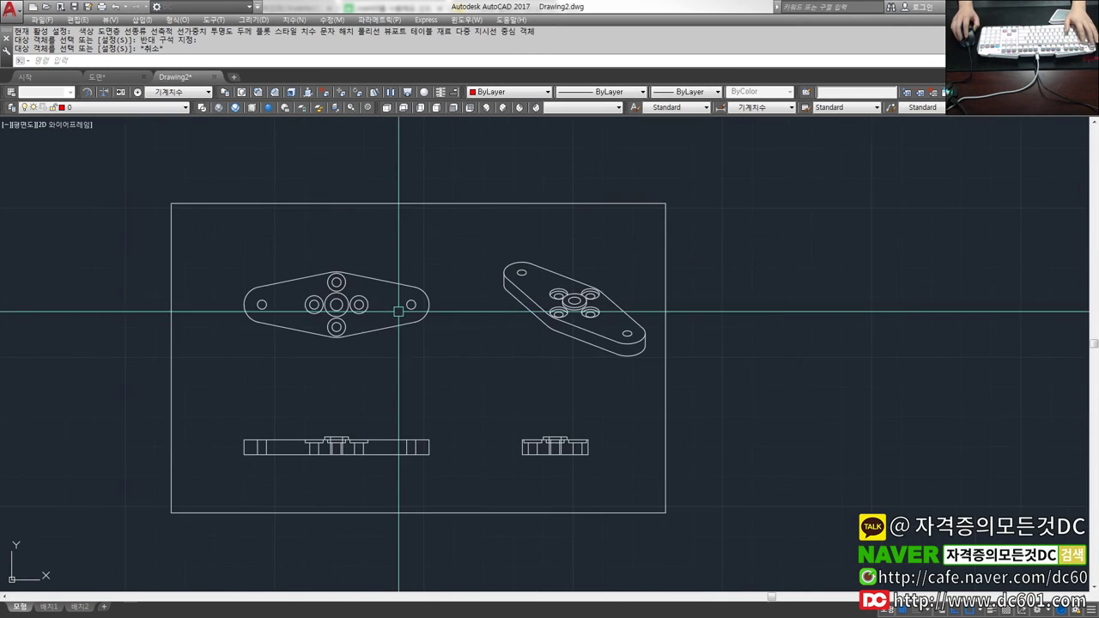
{"action": "scroll", "coordinate": [392, 343], "scroll_direction": "down", "scroll_amount": 1}
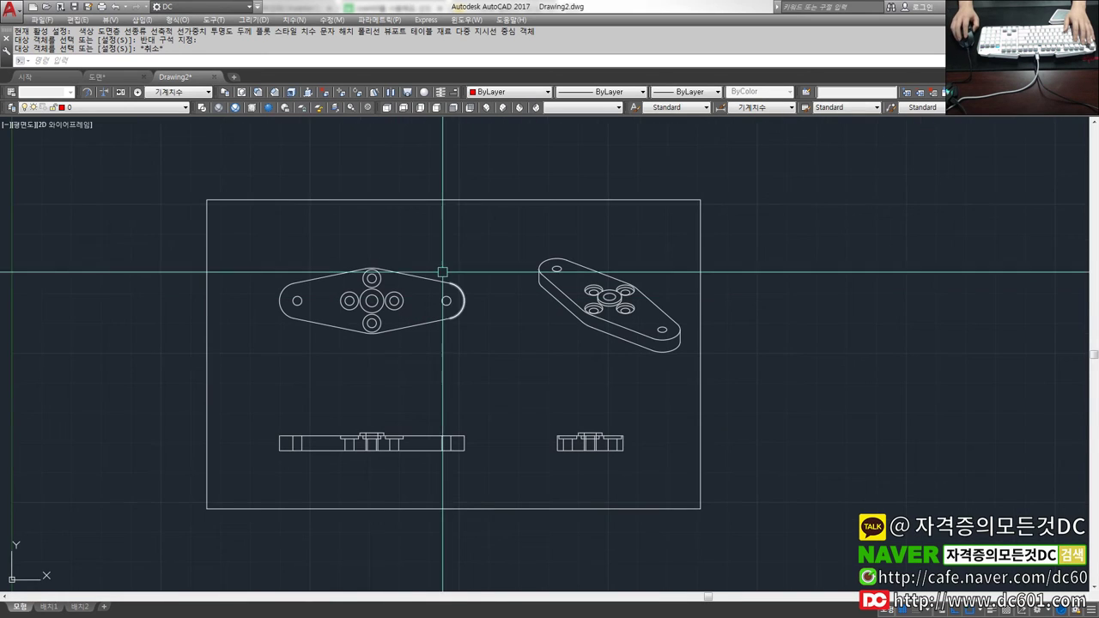
{"action": "left_click", "coordinate": [142, 76]}
{"action": "left_click", "coordinate": [542, 327]}
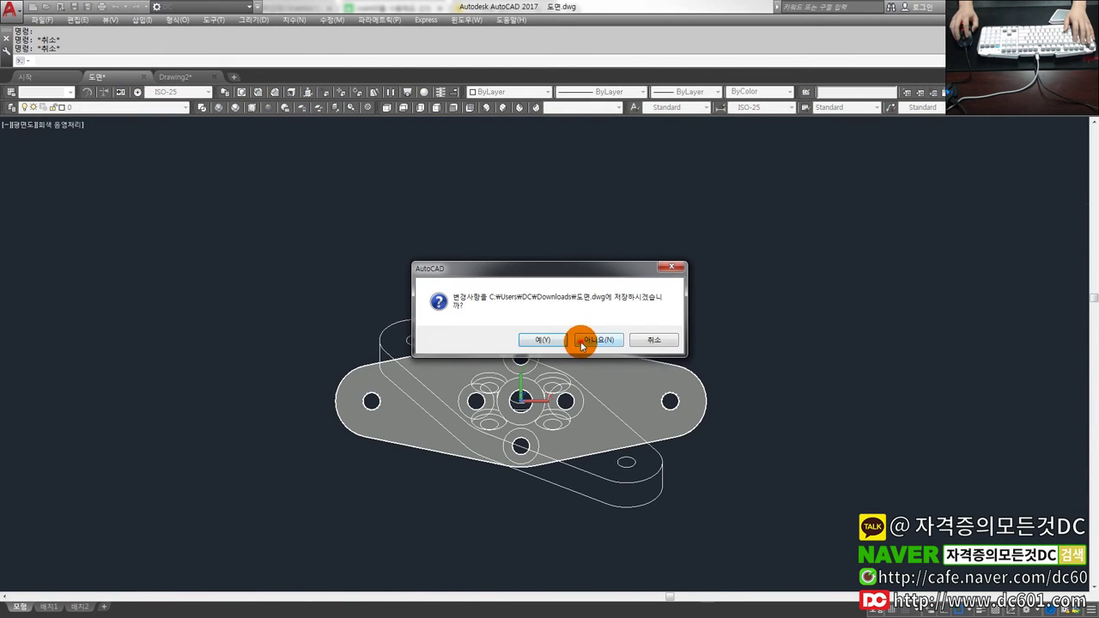
Step: Discard 도면's changes and orbit its plates into tilted 3D views
{"action": "left_click", "coordinate": [580, 338]}
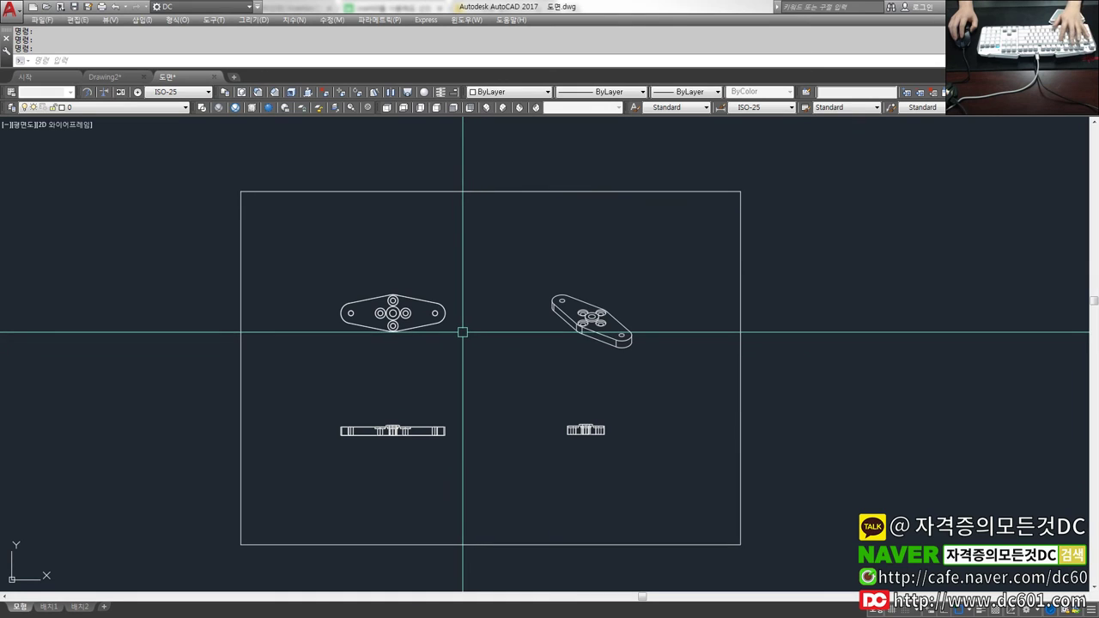
{"action": "mouse_move", "coordinate": [463, 385]}
{"action": "middle_mouse_down", "text": "shift"}
{"action": "mouse_move", "coordinate": [491, 314]}
{"action": "mouse_move", "coordinate": [571, 291]}
{"action": "mouse_move", "coordinate": [479, 248]}
{"action": "mouse_move", "coordinate": [490, 238]}
{"action": "mouse_move", "coordinate": [386, 184]}
{"action": "middle_mouse_up", "text": "shift"}
{"action": "scroll", "coordinate": [397, 183], "scroll_direction": "up", "scroll_amount": 2}
{"action": "left_click", "coordinate": [409, 191]}
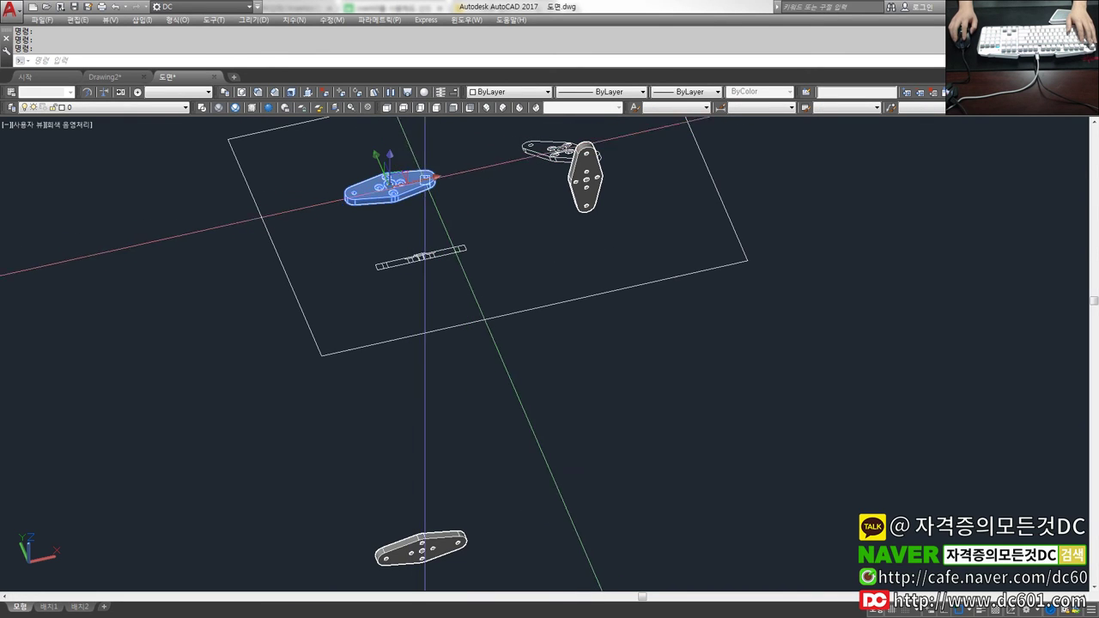
{"action": "scroll", "coordinate": [413, 190], "scroll_direction": "down", "scroll_amount": 2}
{"action": "mouse_move", "coordinate": [449, 245]}
{"action": "middle_mouse_down", "text": "shift"}
{"action": "mouse_move", "coordinate": [549, 262]}
{"action": "mouse_move", "coordinate": [562, 253]}
{"action": "mouse_move", "coordinate": [553, 155]}
{"action": "middle_mouse_up", "text": "shift"}
{"action": "left_click", "coordinate": [541, 162]}
{"action": "left_click", "coordinate": [457, 454]}
Step: In Drawing2, try orbit, erase and trim, then undo back to the flat plan
{"action": "left_click", "coordinate": [120, 76]}
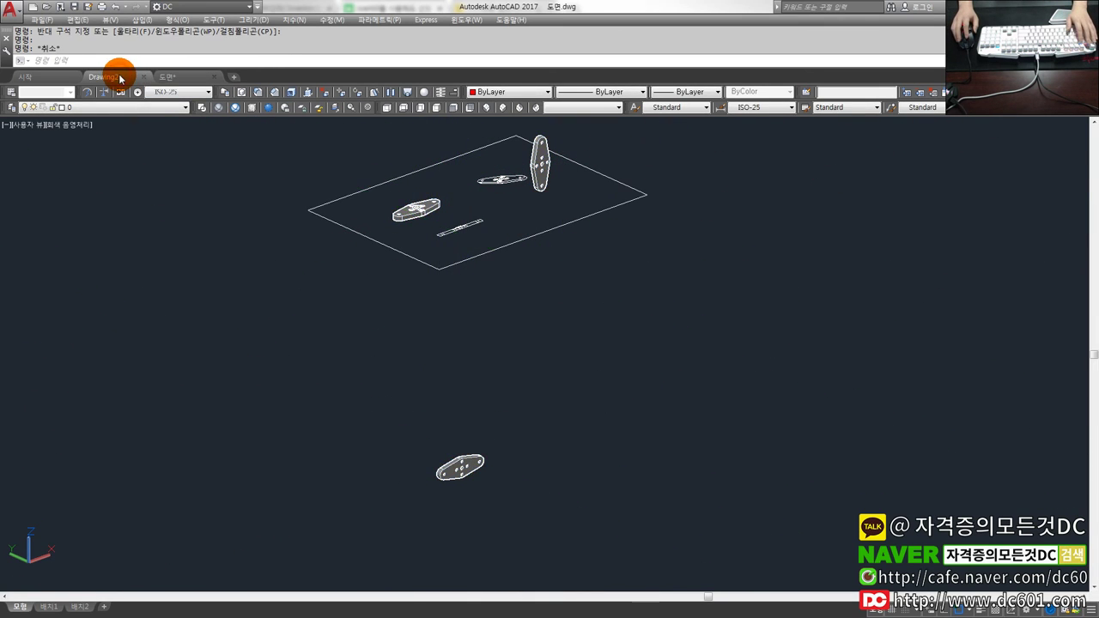
{"action": "mouse_move", "coordinate": [439, 291]}
{"action": "middle_mouse_down", "text": "shift"}
{"action": "mouse_move", "coordinate": [437, 368]}
{"action": "mouse_move", "coordinate": [483, 214]}
{"action": "mouse_move", "coordinate": [481, 309]}
{"action": "middle_mouse_up", "text": "shift"}
{"action": "key", "text": "ctrl+z"}
{"action": "type", "text": "e"}
{"action": "key", "text": "Return"}
{"action": "left_click", "coordinate": [522, 316]}
{"action": "left_click", "coordinate": [474, 407]}
{"action": "key", "text": "Escape"}
{"action": "type", "text": "tr"}
{"action": "key", "text": "Return"}
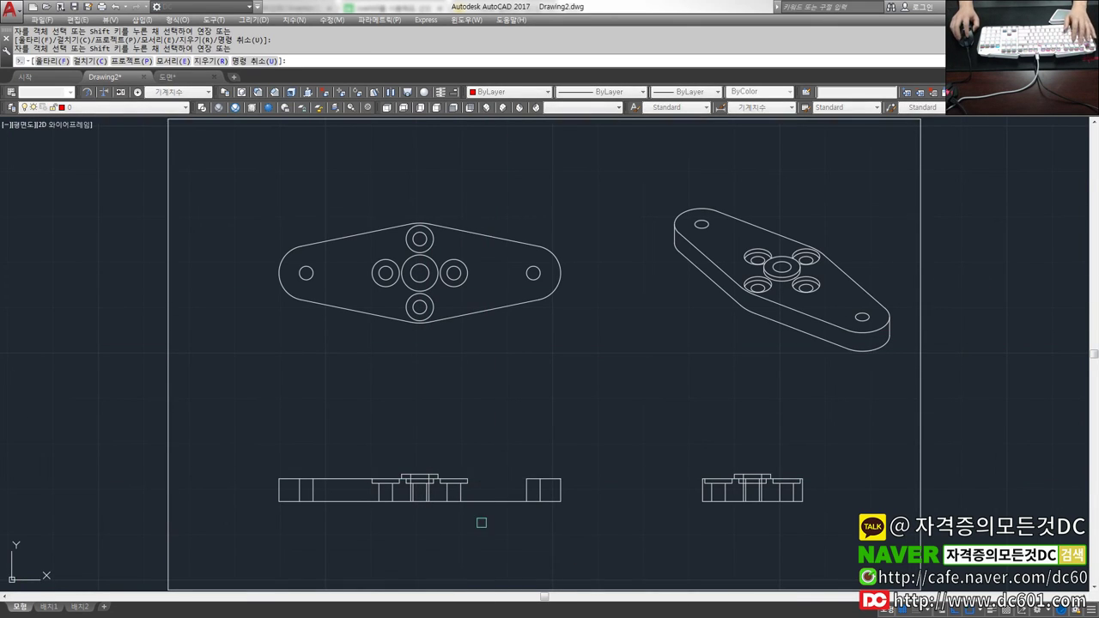
{"action": "scroll", "coordinate": [509, 492], "scroll_direction": "up", "scroll_amount": 2}
{"action": "key", "text": "Escape"}
{"action": "key", "text": "ctrl+z"}
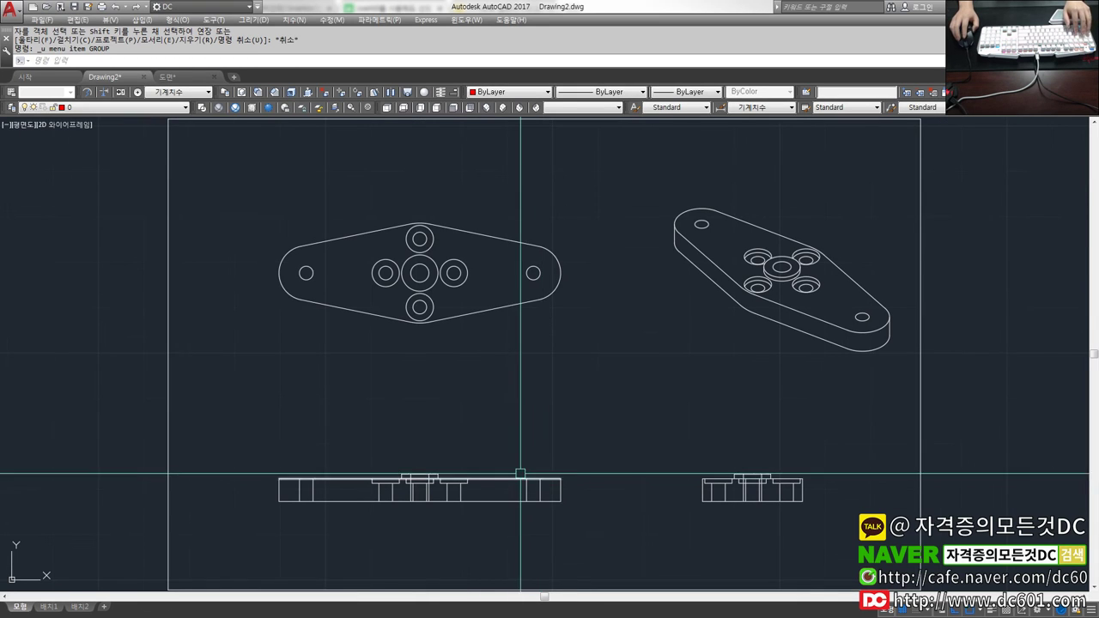
Step: Return 도면 to top view, cancel a property match, and orbit into a tilted view
{"action": "left_click", "coordinate": [167, 76]}
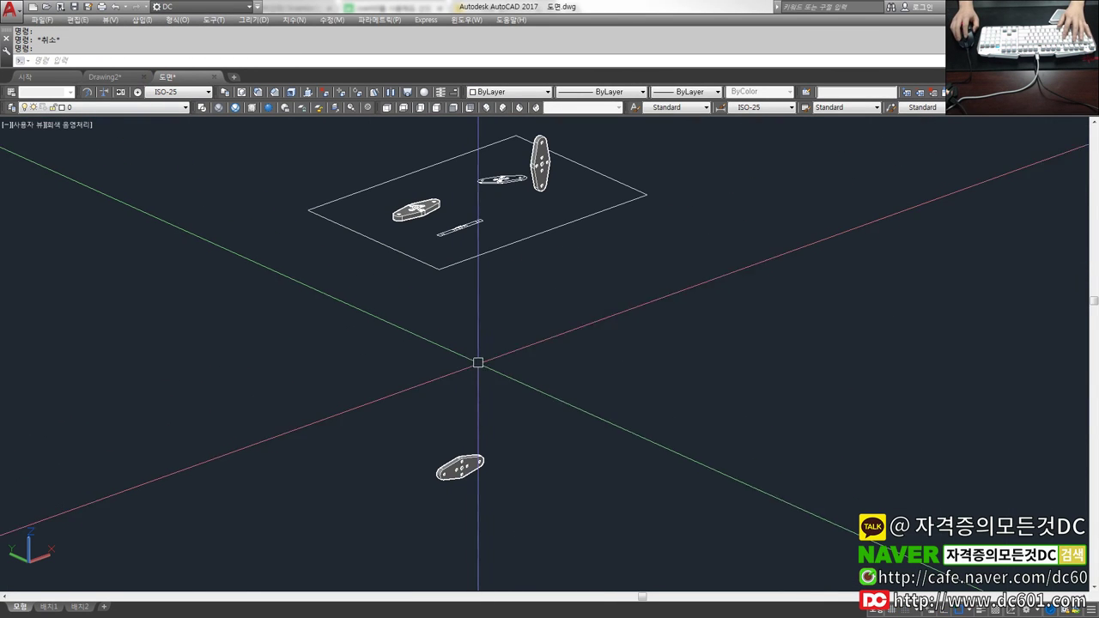
{"action": "key", "text": "ctrl+z"}
{"action": "type", "text": "ma"}
{"action": "key", "text": "Return"}
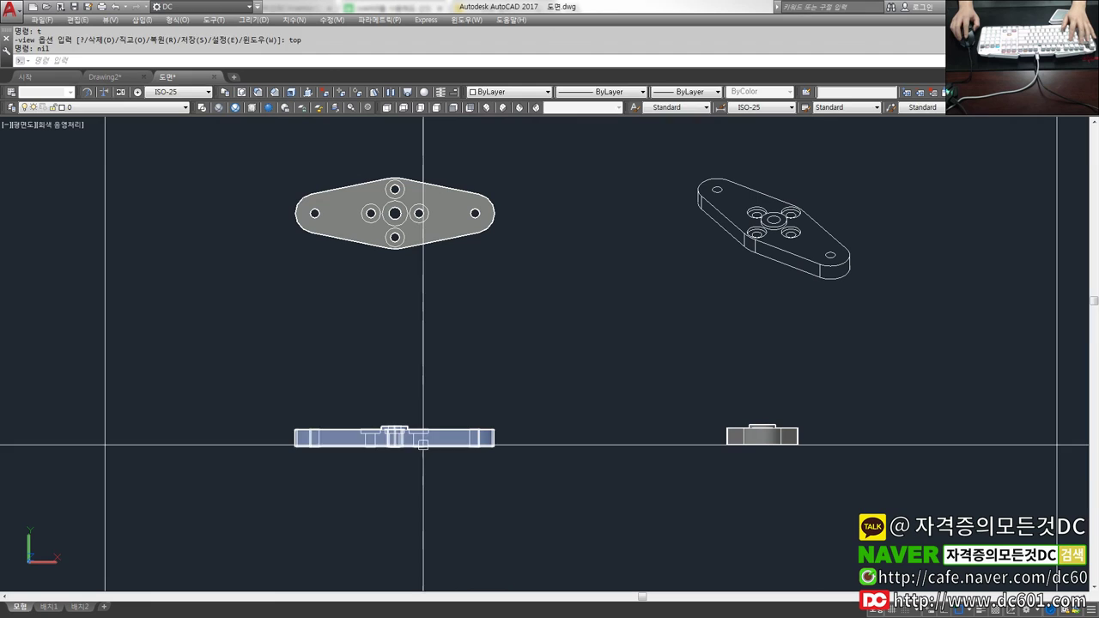
{"action": "left_click", "coordinate": [394, 213]}
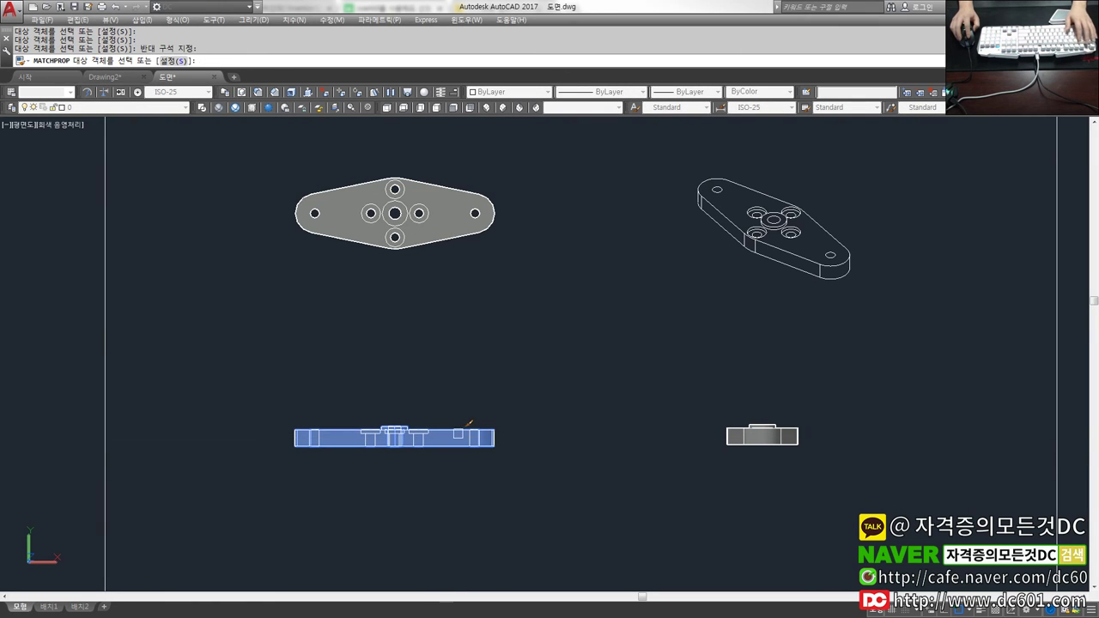
{"action": "key", "text": "Escape"}
{"action": "scroll", "coordinate": [453, 433], "scroll_direction": "down", "scroll_amount": 3}
{"action": "left_click", "coordinate": [302, 383]}
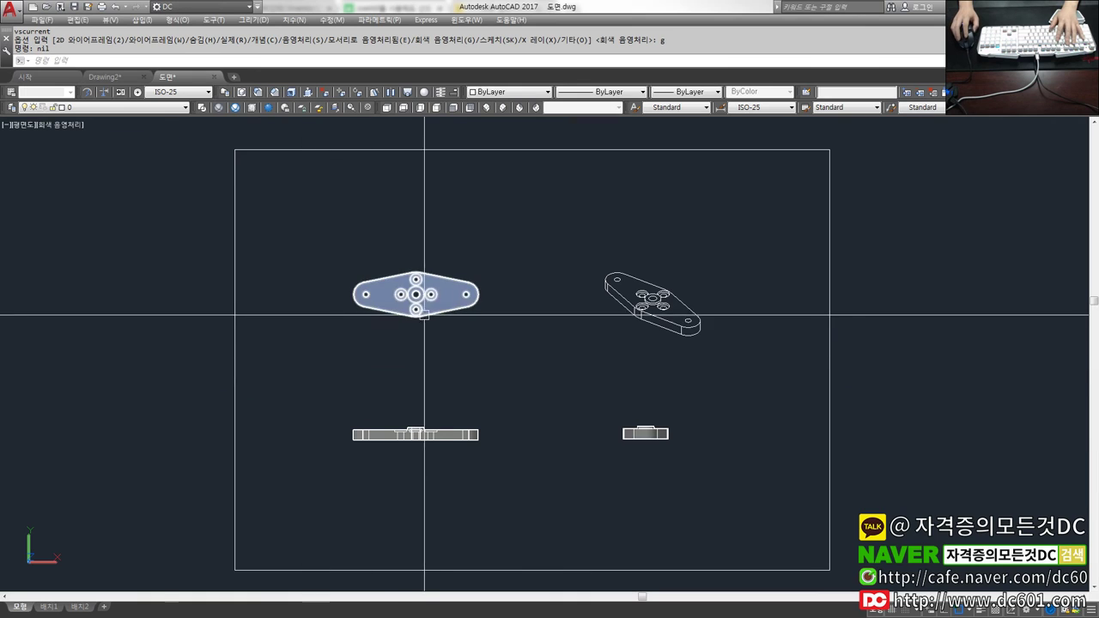
{"action": "mouse_move", "coordinate": [446, 323]}
{"action": "middle_mouse_down", "text": "shift"}
{"action": "mouse_move", "coordinate": [532, 363]}
{"action": "mouse_move", "coordinate": [429, 254]}
{"action": "middle_mouse_up", "text": "shift"}
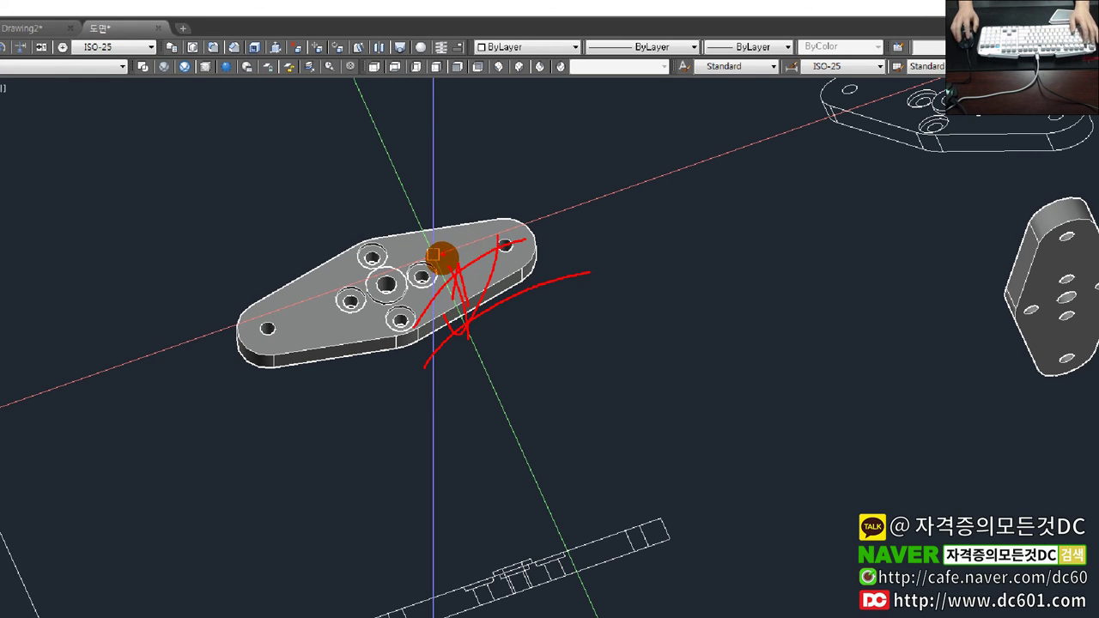
Step: Set 도면 back to top view and check Drawing2 by selecting all its objects
{"action": "type", "text": "t"}
{"action": "key", "text": "Return"}
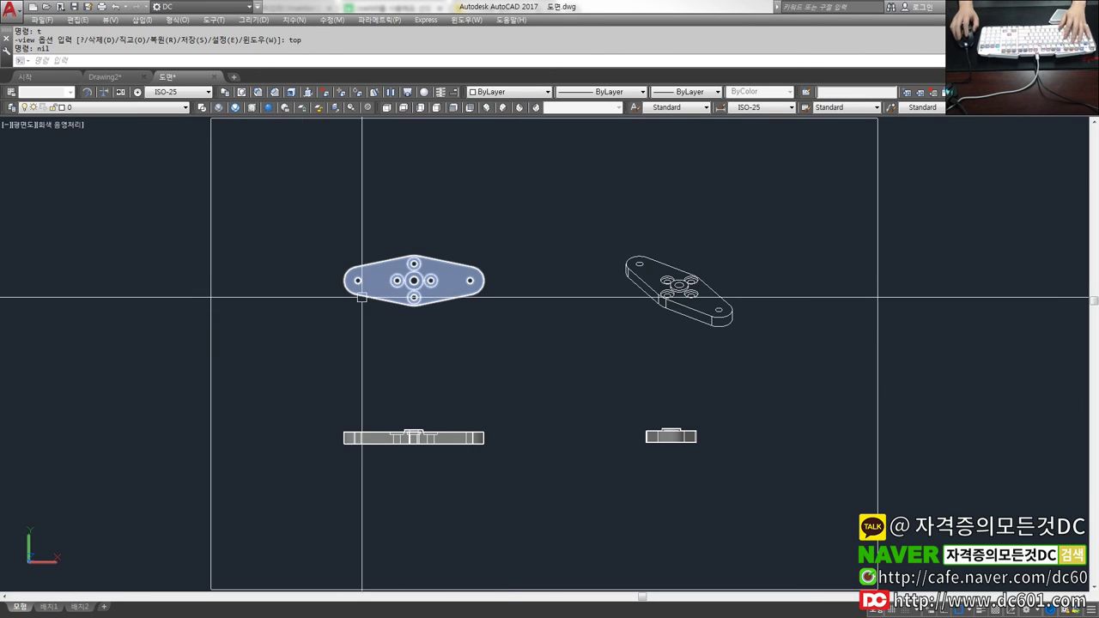
{"action": "left_click", "coordinate": [104, 77]}
{"action": "scroll", "coordinate": [796, 430], "scroll_direction": "down", "scroll_amount": 2}
{"action": "scroll", "coordinate": [778, 446], "scroll_direction": "up", "scroll_amount": 2}
{"action": "key", "text": "Escape"}
{"action": "left_click", "coordinate": [761, 449]}
{"action": "left_click", "coordinate": [380, 238]}
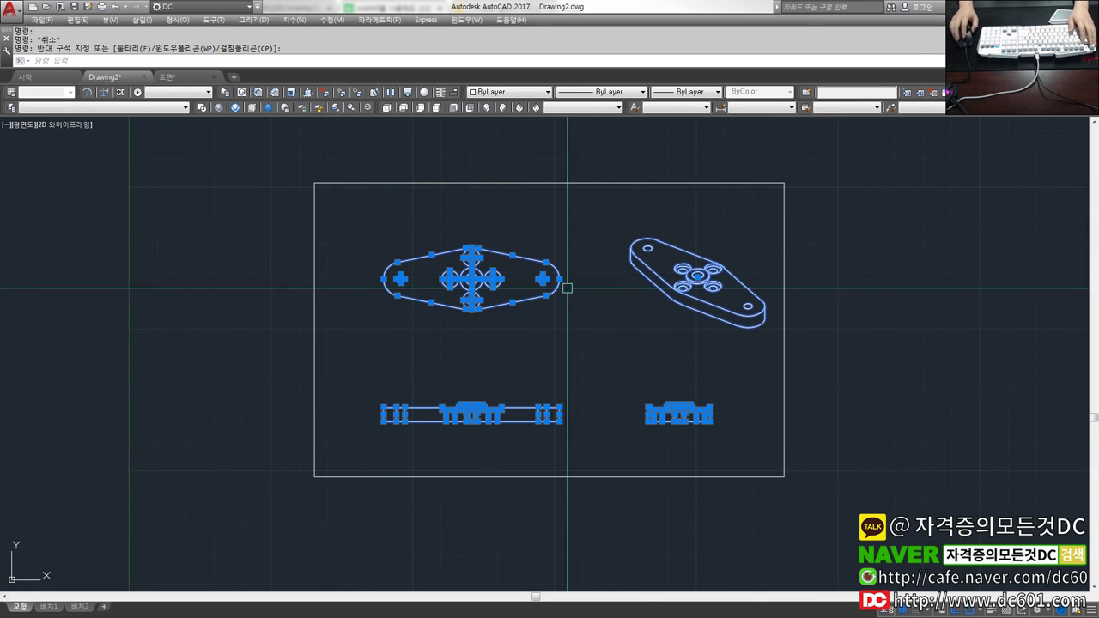
{"action": "key", "text": "Escape"}
{"action": "scroll", "coordinate": [536, 283], "scroll_direction": "up", "scroll_amount": 2}
{"action": "scroll", "coordinate": [480, 266], "scroll_direction": "up", "scroll_amount": 2}
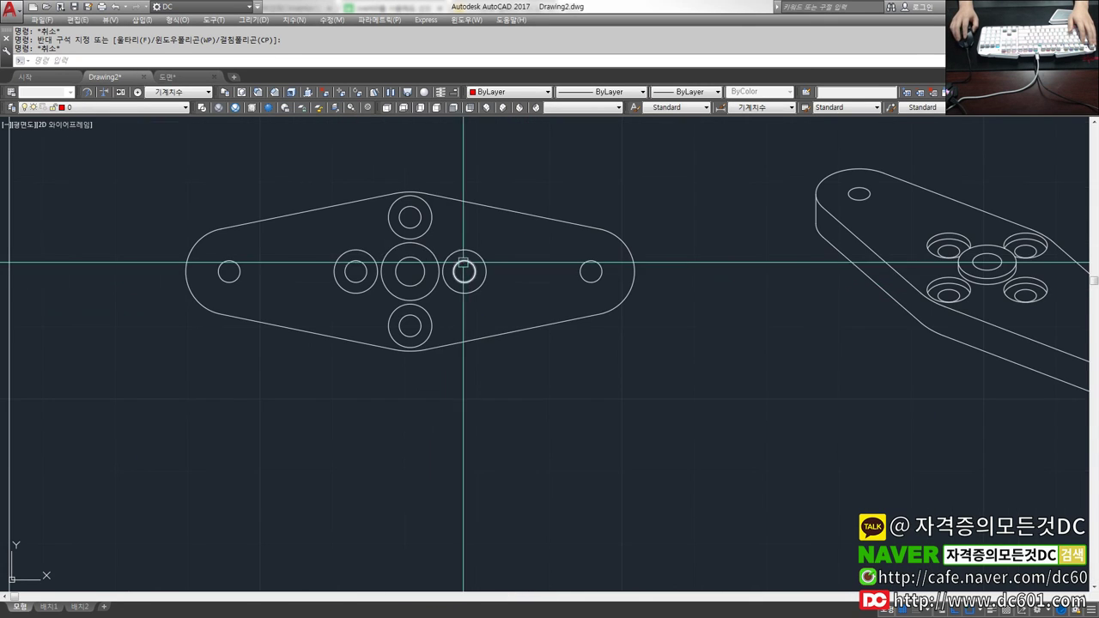
Step: Put Drawing2's five central circles on the Model layer
{"action": "left_click", "coordinate": [507, 326]}
{"action": "left_click", "coordinate": [331, 244]}
{"action": "left_click", "coordinate": [172, 107]}
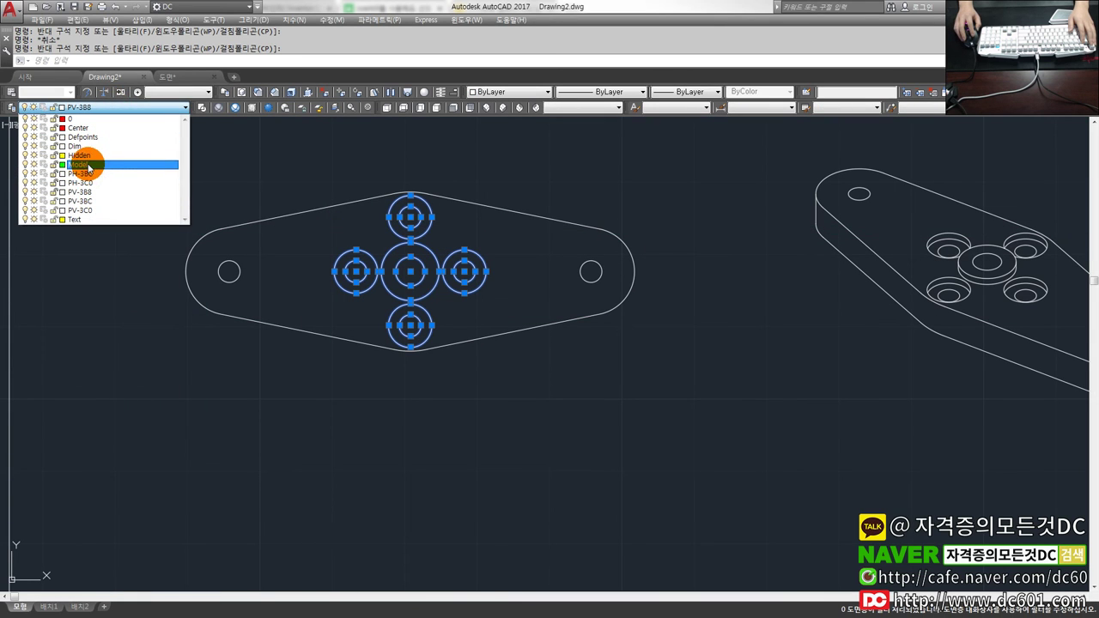
{"action": "left_click", "coordinate": [86, 164]}
{"action": "key", "text": "Escape"}
Step: Put the left small hole on the Center layer
{"action": "left_click", "coordinate": [228, 271]}
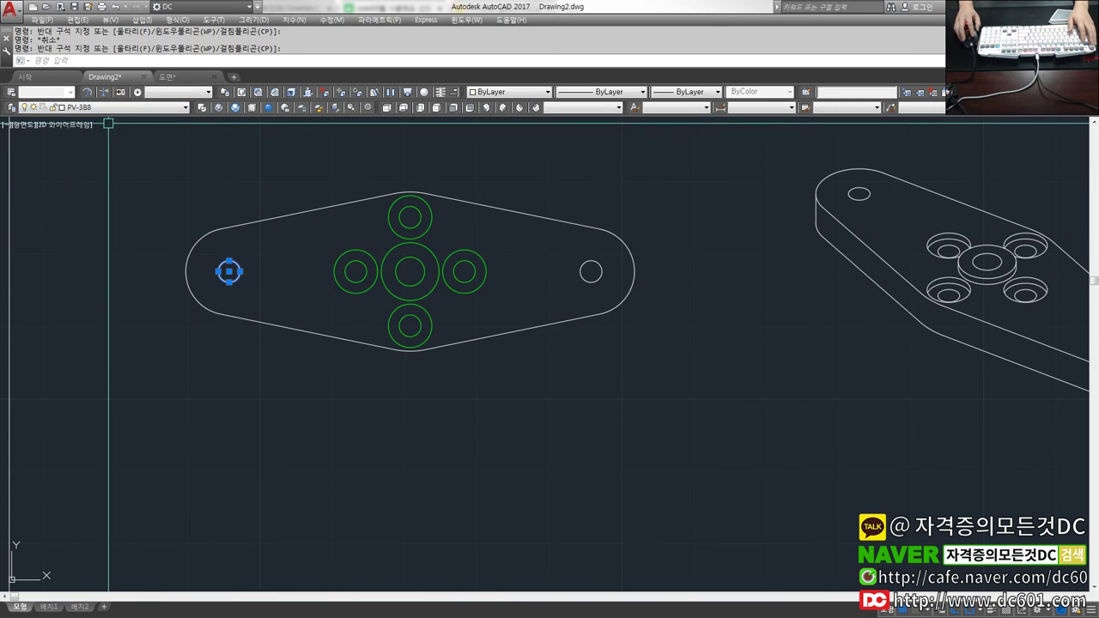
{"action": "left_click", "coordinate": [112, 107]}
{"action": "left_click", "coordinate": [95, 129]}
{"action": "key", "text": "Escape"}
{"action": "scroll", "coordinate": [252, 258], "scroll_direction": "up", "scroll_amount": 3}
{"action": "scroll", "coordinate": [484, 300], "scroll_direction": "down", "scroll_amount": 3}
Step: In 도면, check the top-view part's layer and leave it on layer 0
{"action": "left_click", "coordinate": [185, 78]}
{"action": "left_click", "coordinate": [455, 275]}
{"action": "left_click", "coordinate": [152, 107]}
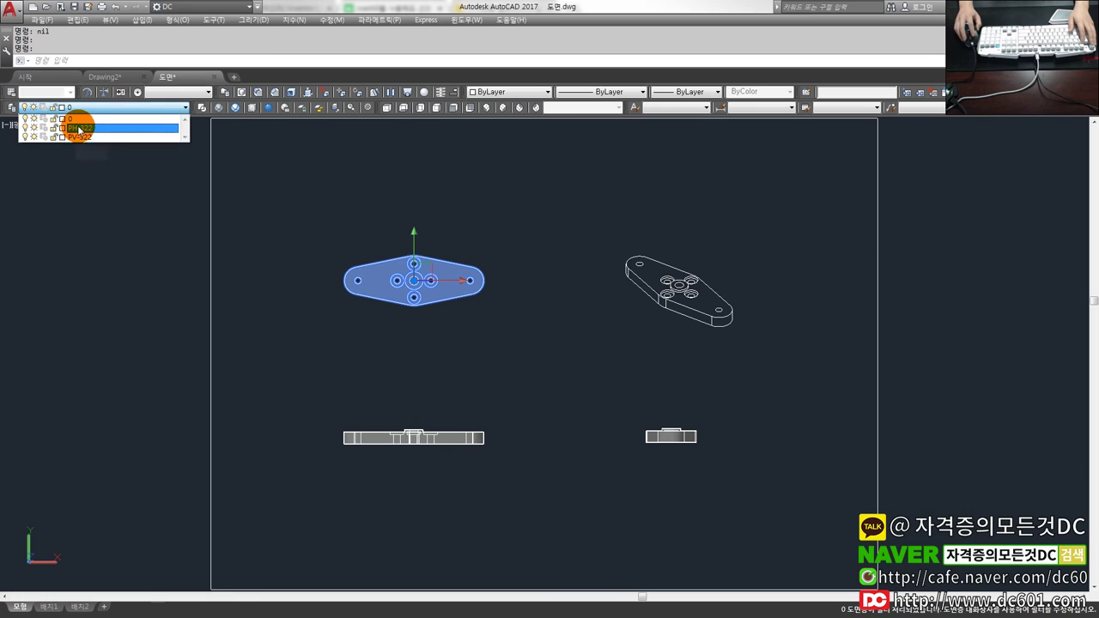
{"action": "left_click", "coordinate": [121, 117]}
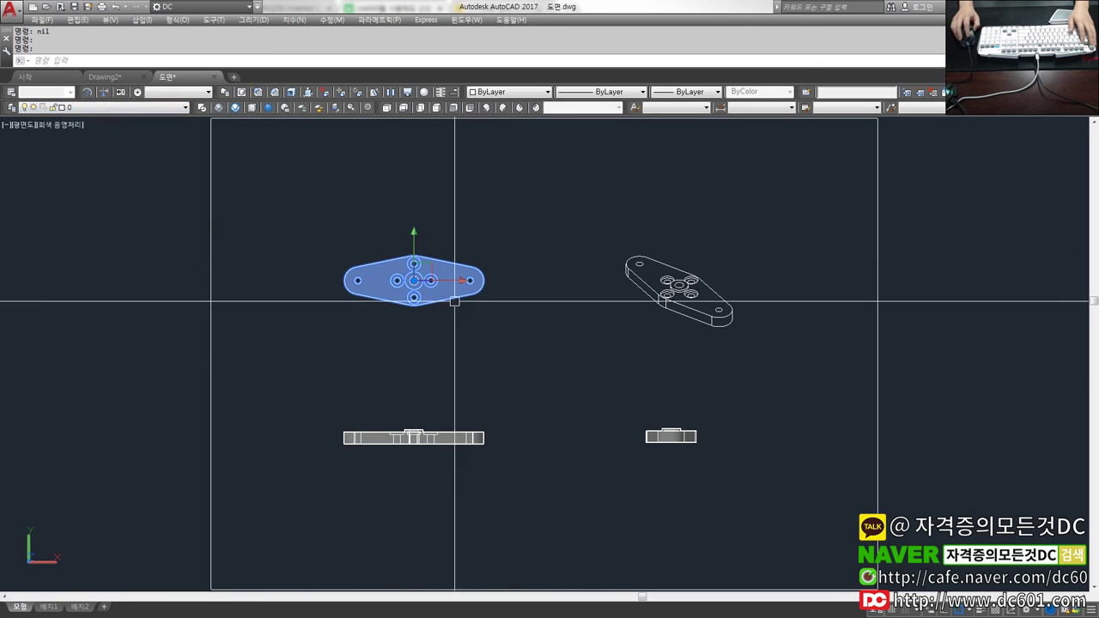
{"action": "key", "text": "Escape"}
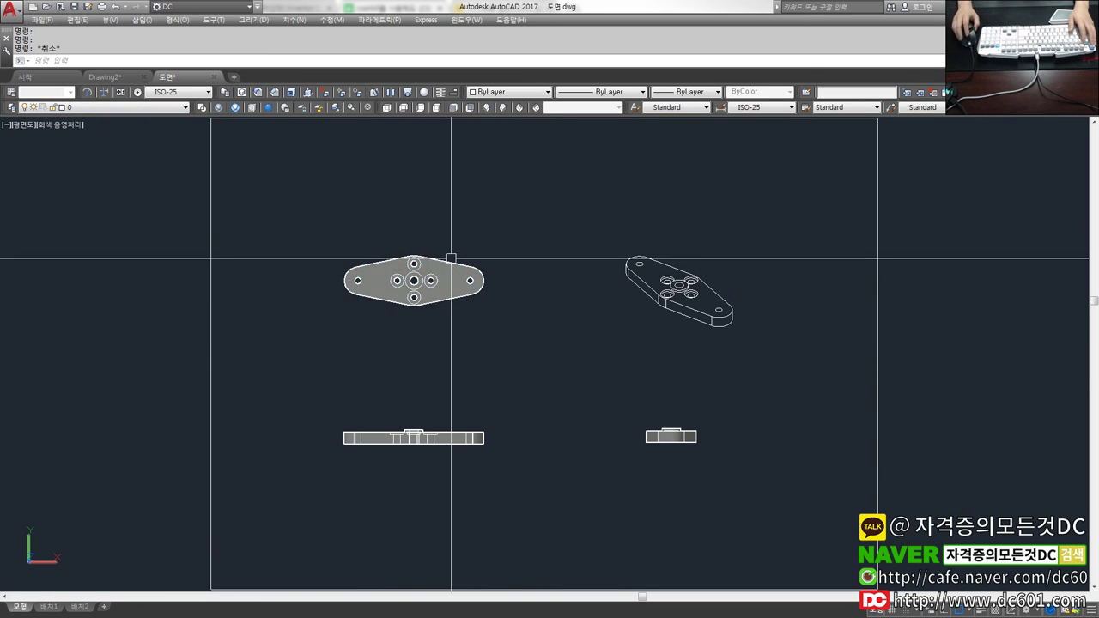
Step: Return to Drawing2 and bring the browser with the cafe post forward
{"action": "left_click", "coordinate": [98, 78]}
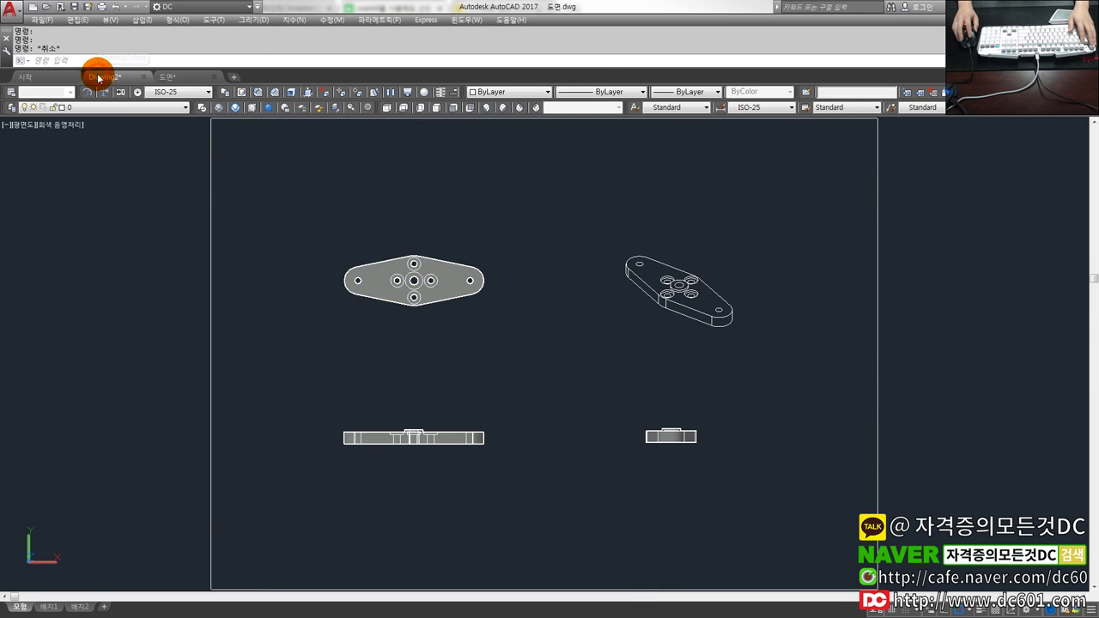
{"action": "scroll", "coordinate": [509, 291], "scroll_direction": "down", "scroll_amount": 4}
{"action": "scroll", "coordinate": [577, 281], "scroll_direction": "up", "scroll_amount": 2}
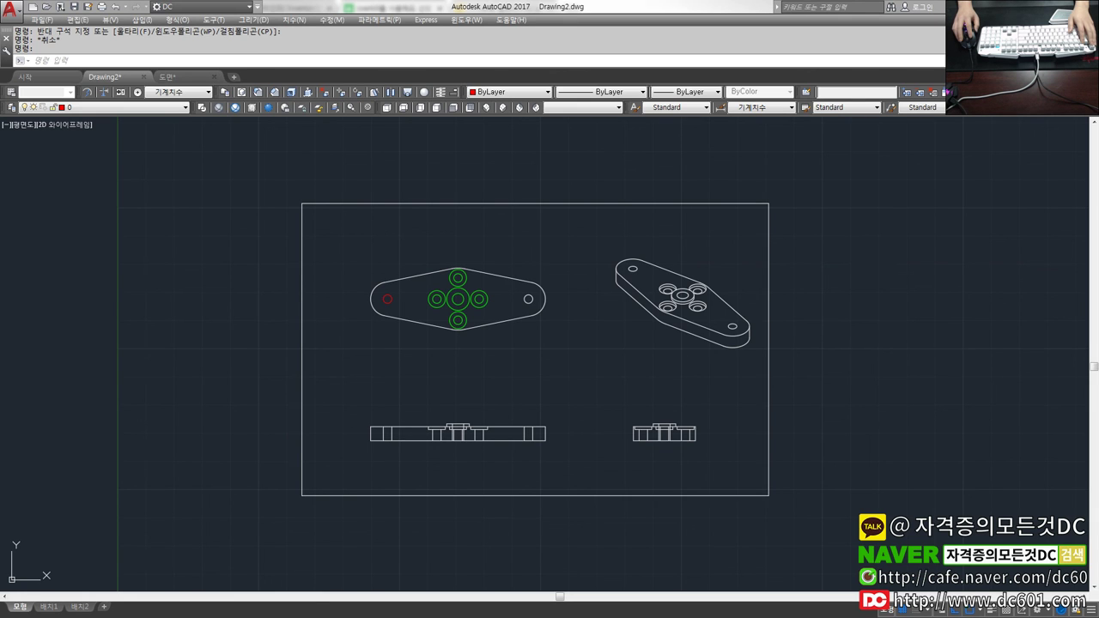
{"action": "key", "text": "alt+Tab"}
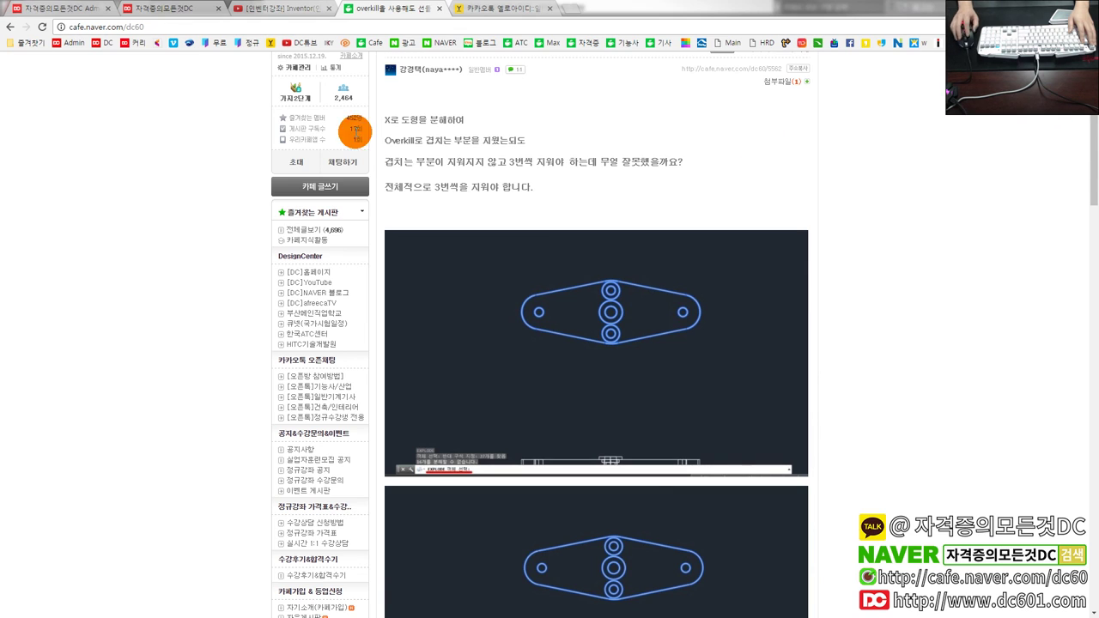
Step: Go to the YouTube tab and open the DC튜브 channel home page
{"action": "left_click", "coordinate": [262, 11]}
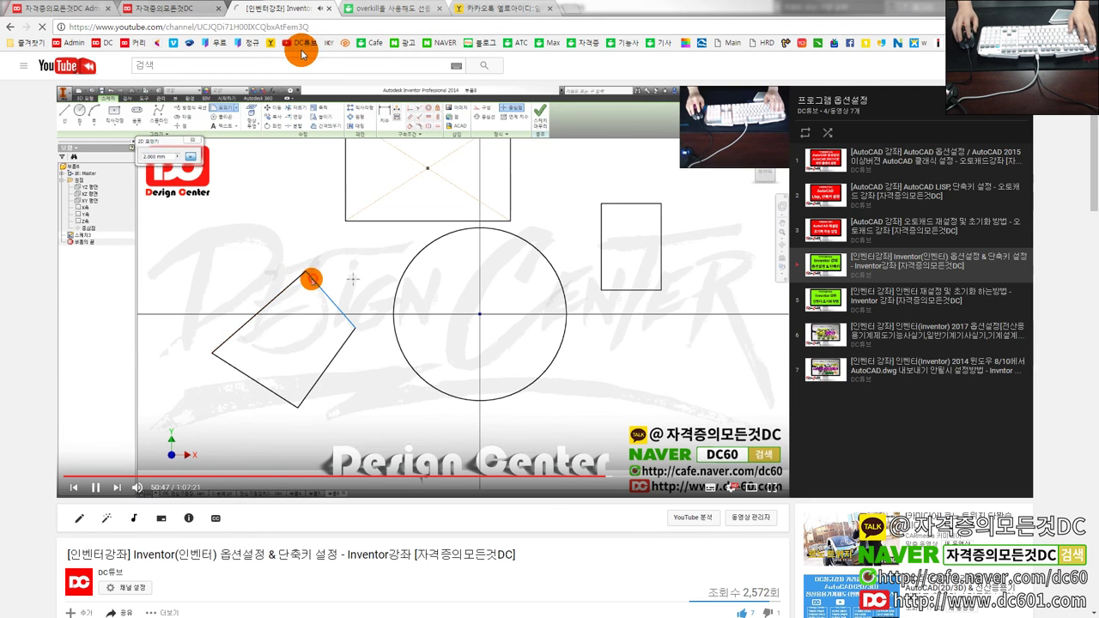
{"action": "left_click", "coordinate": [301, 54]}
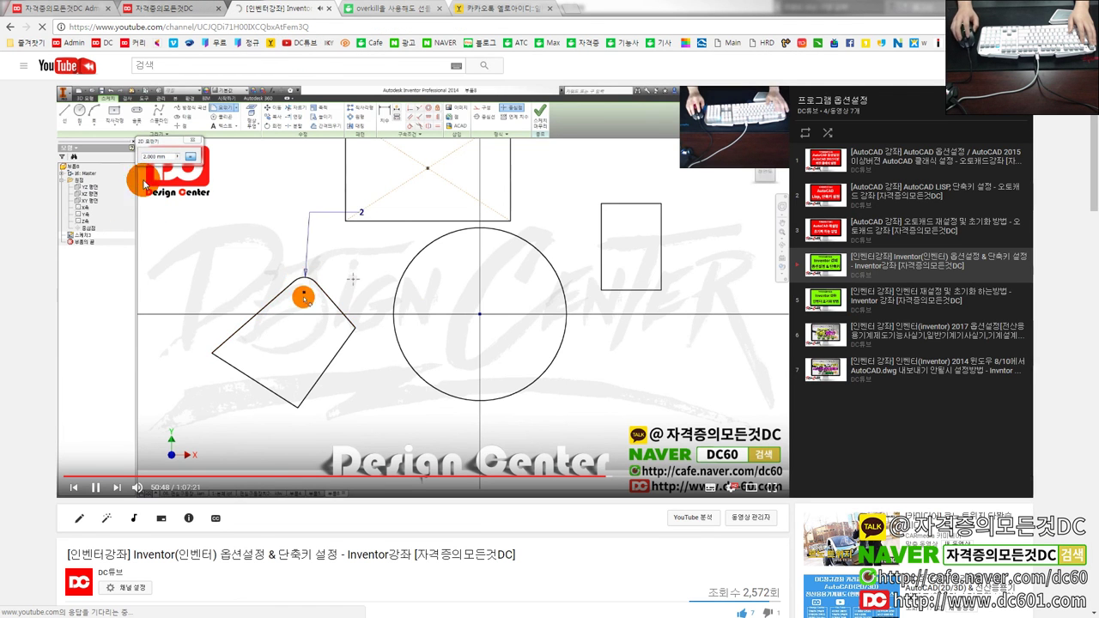
{"action": "scroll", "coordinate": [423, 321], "scroll_direction": "down", "scroll_amount": 1}
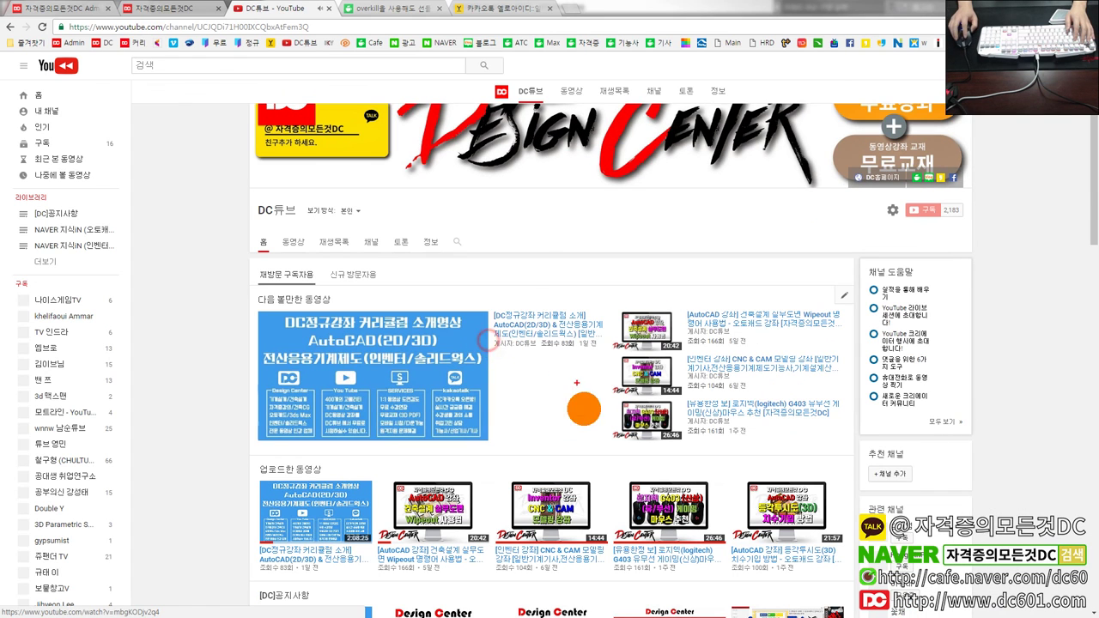
{"action": "key", "text": "Escape"}
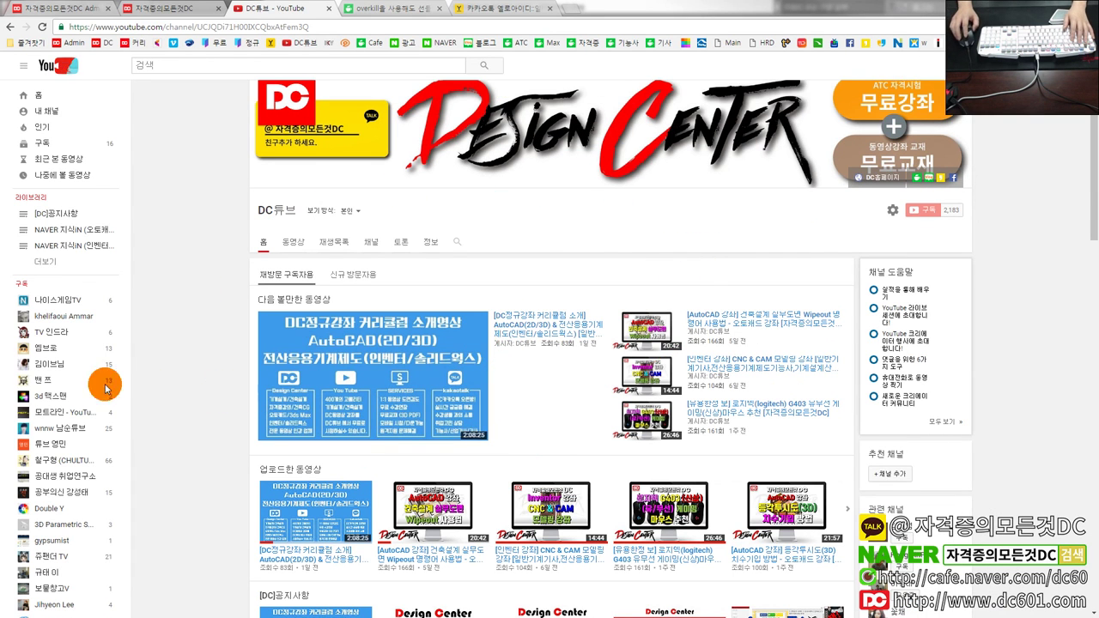